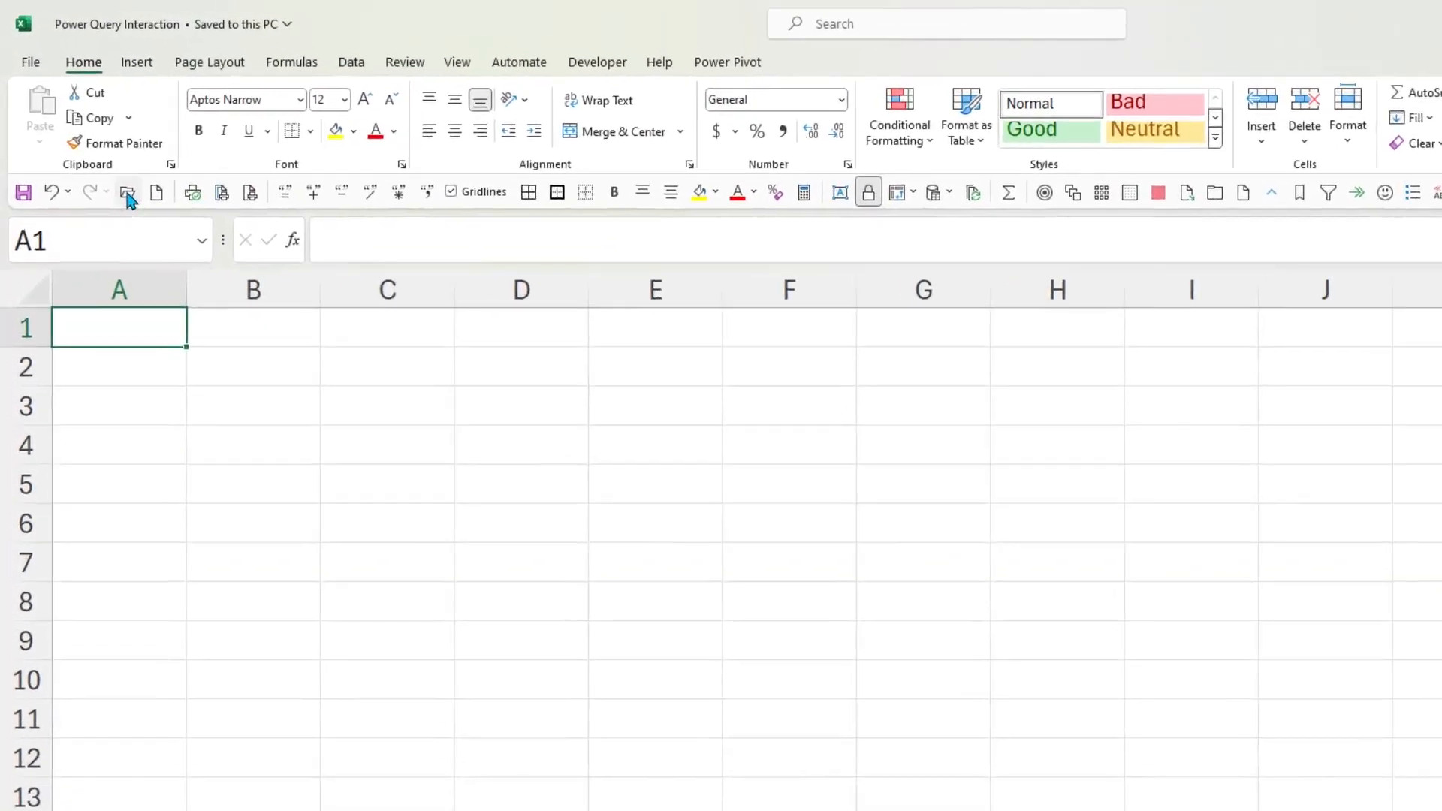
# Browse to the Data folder on Local Disk (C:) and select the Sales_Data file for opening
pyautogui.click(128, 194)
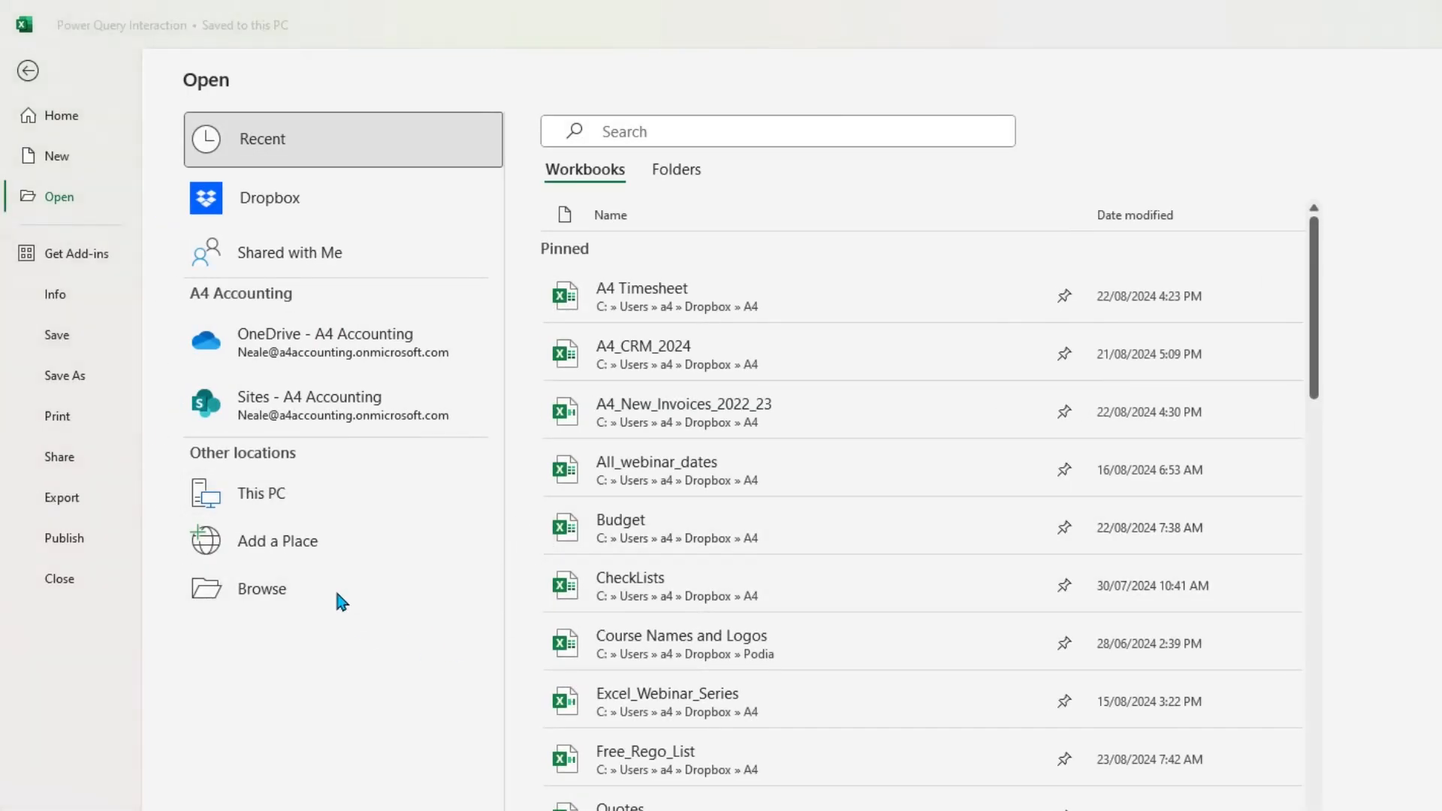
pyautogui.click(339, 600)
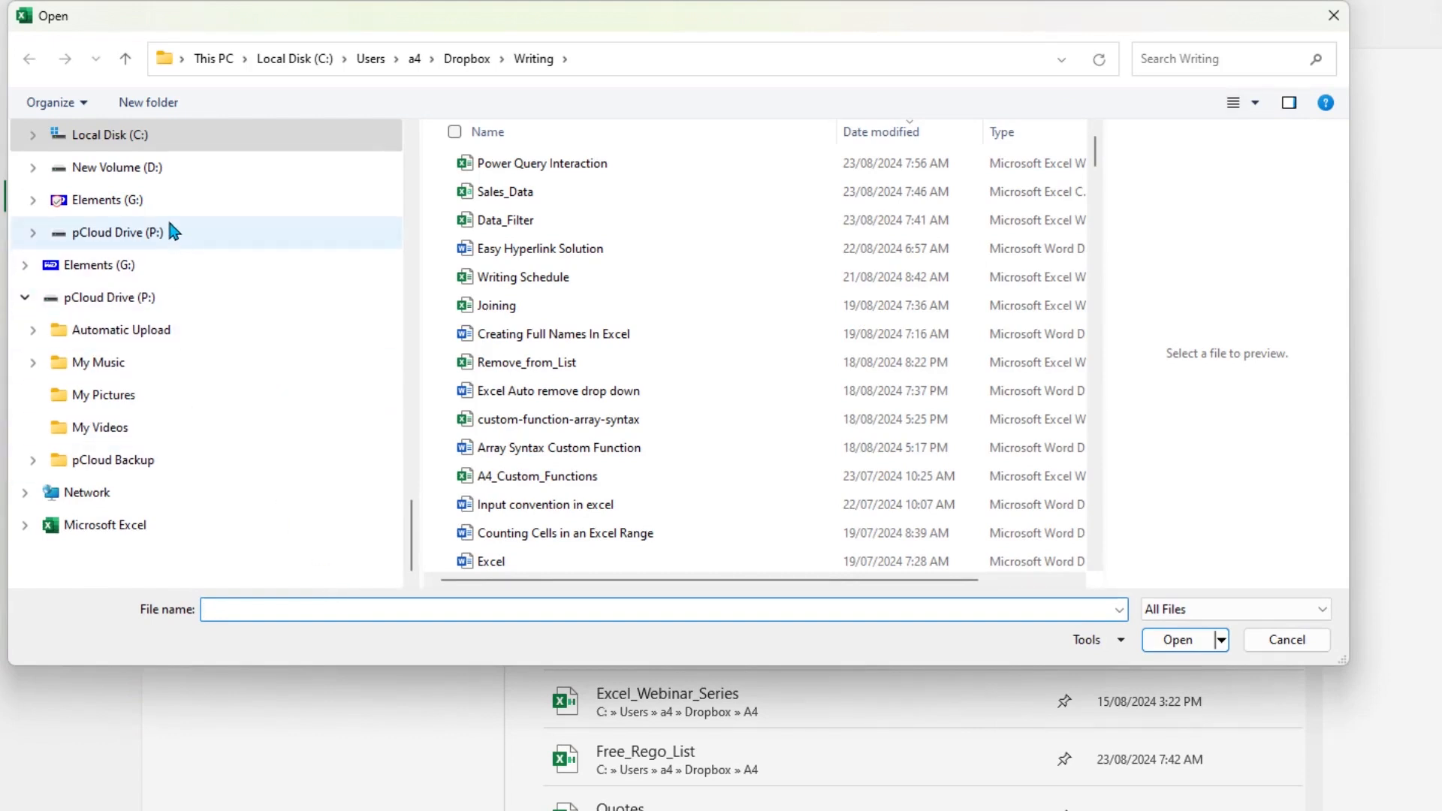
pyautogui.click(203, 135)
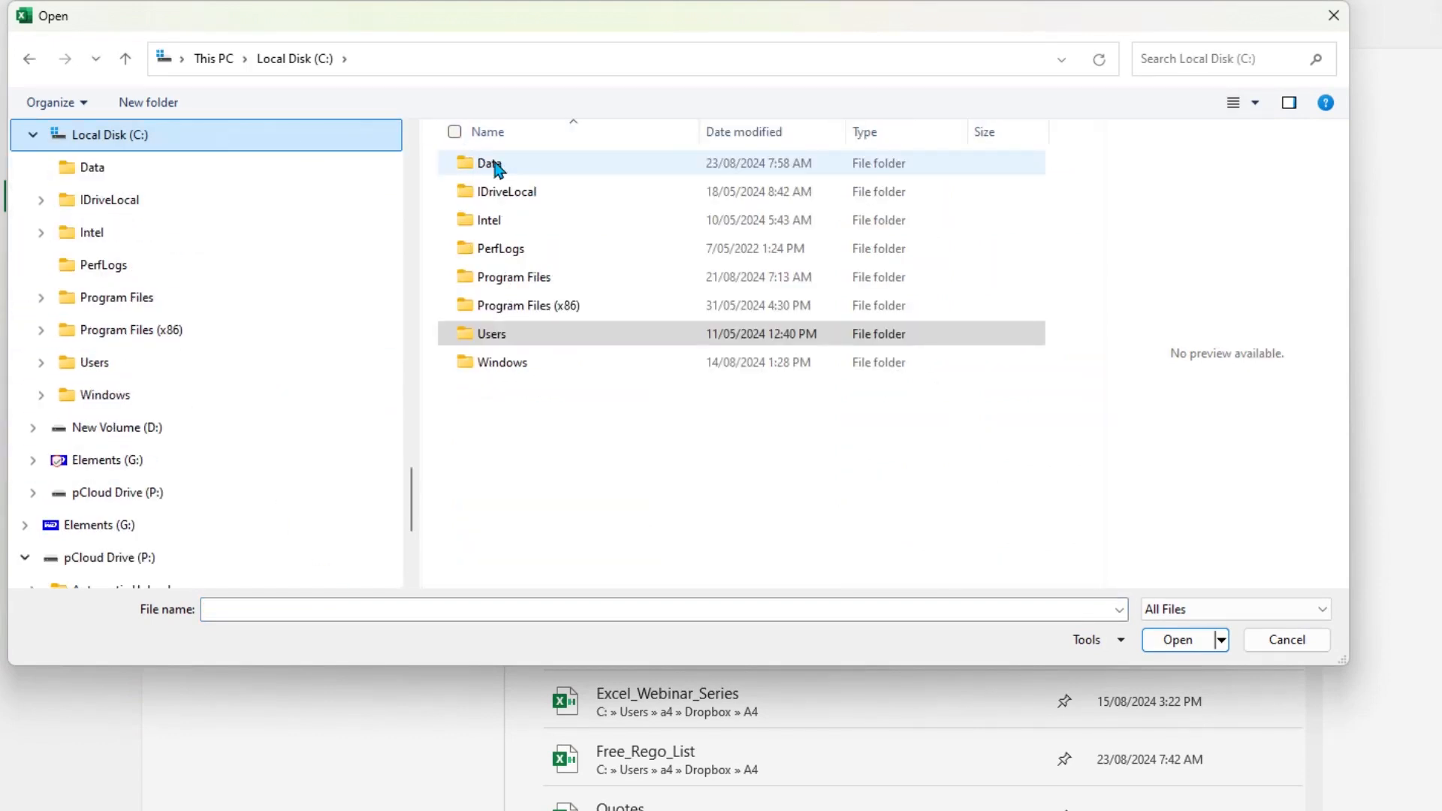
pyautogui.doubleClick(496, 165)
pyautogui.click(531, 169)
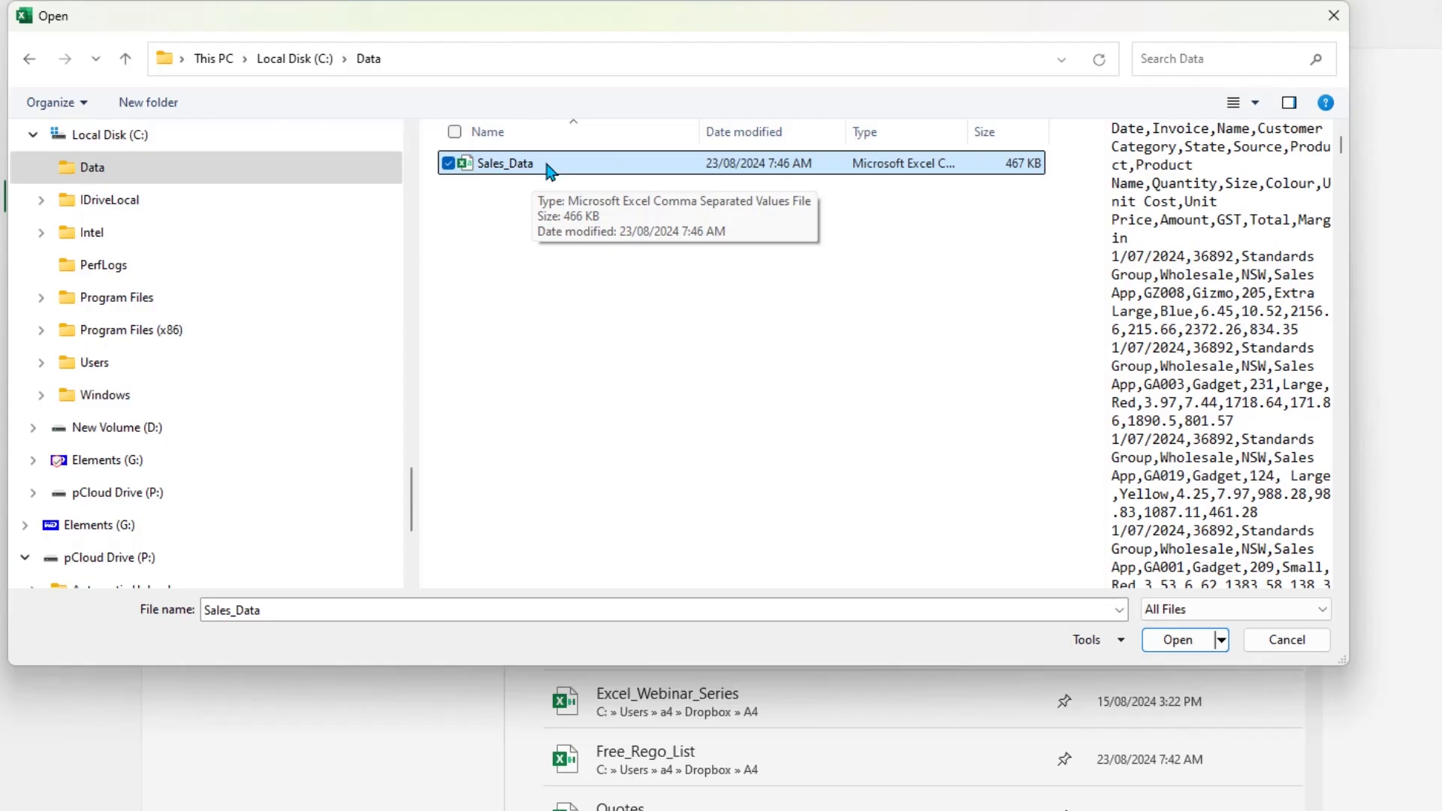
# Switch the file type filter to All Excel Files and back to All Files, and open the Sales_Data CSV file
pyautogui.click(1274, 620)
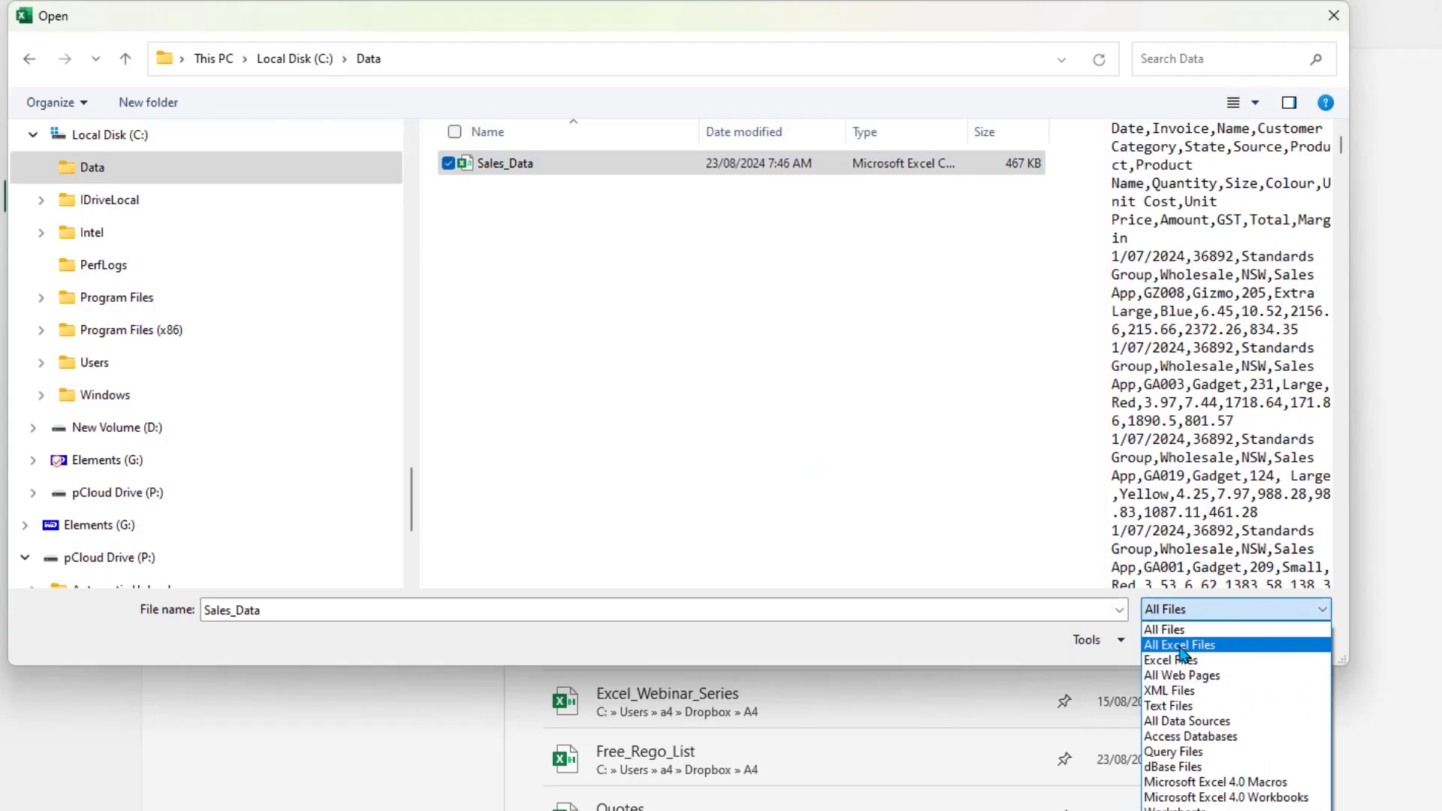
pyautogui.click(1181, 647)
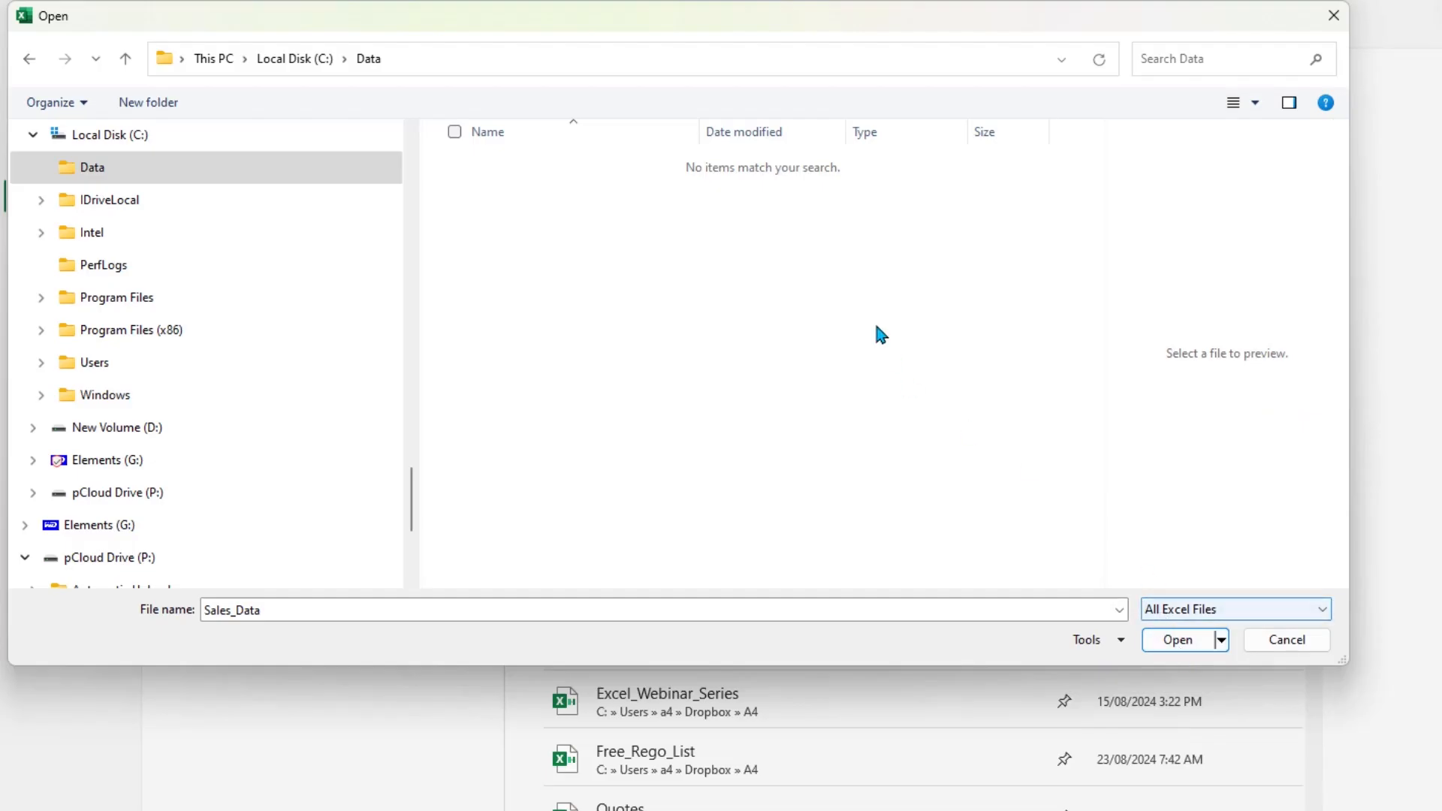
pyautogui.click(1206, 614)
pyautogui.click(1202, 629)
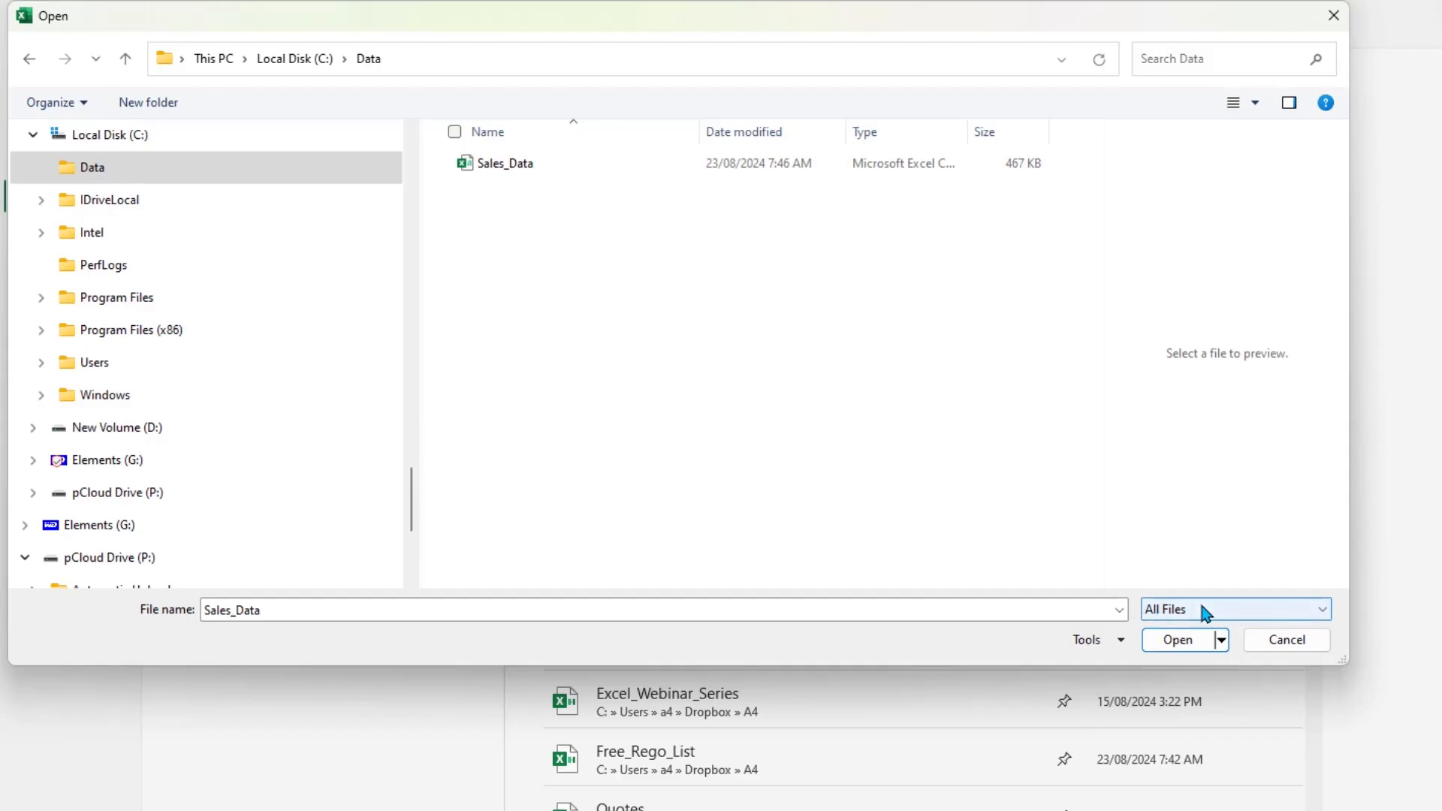
pyautogui.click(530, 166)
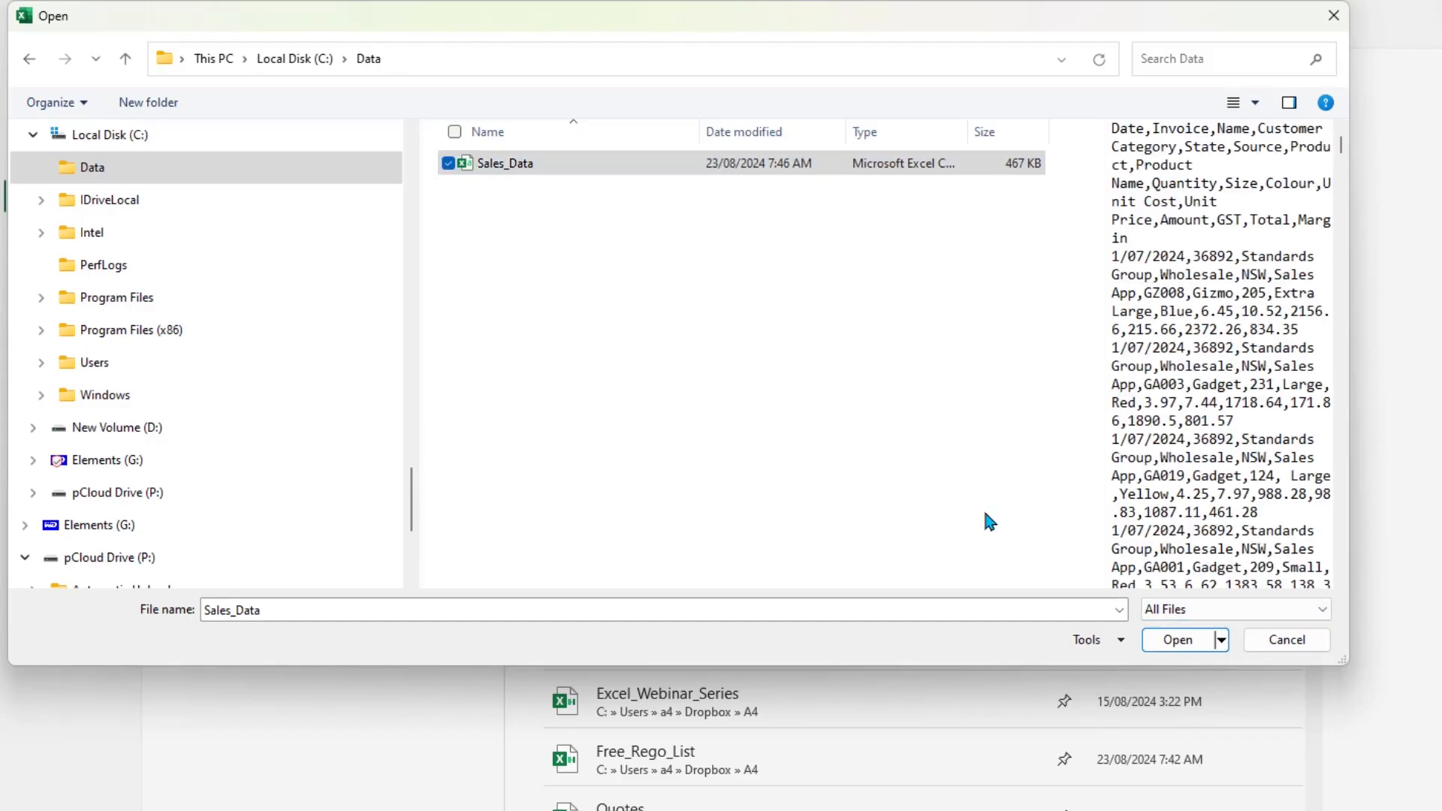
pyautogui.click(1177, 635)
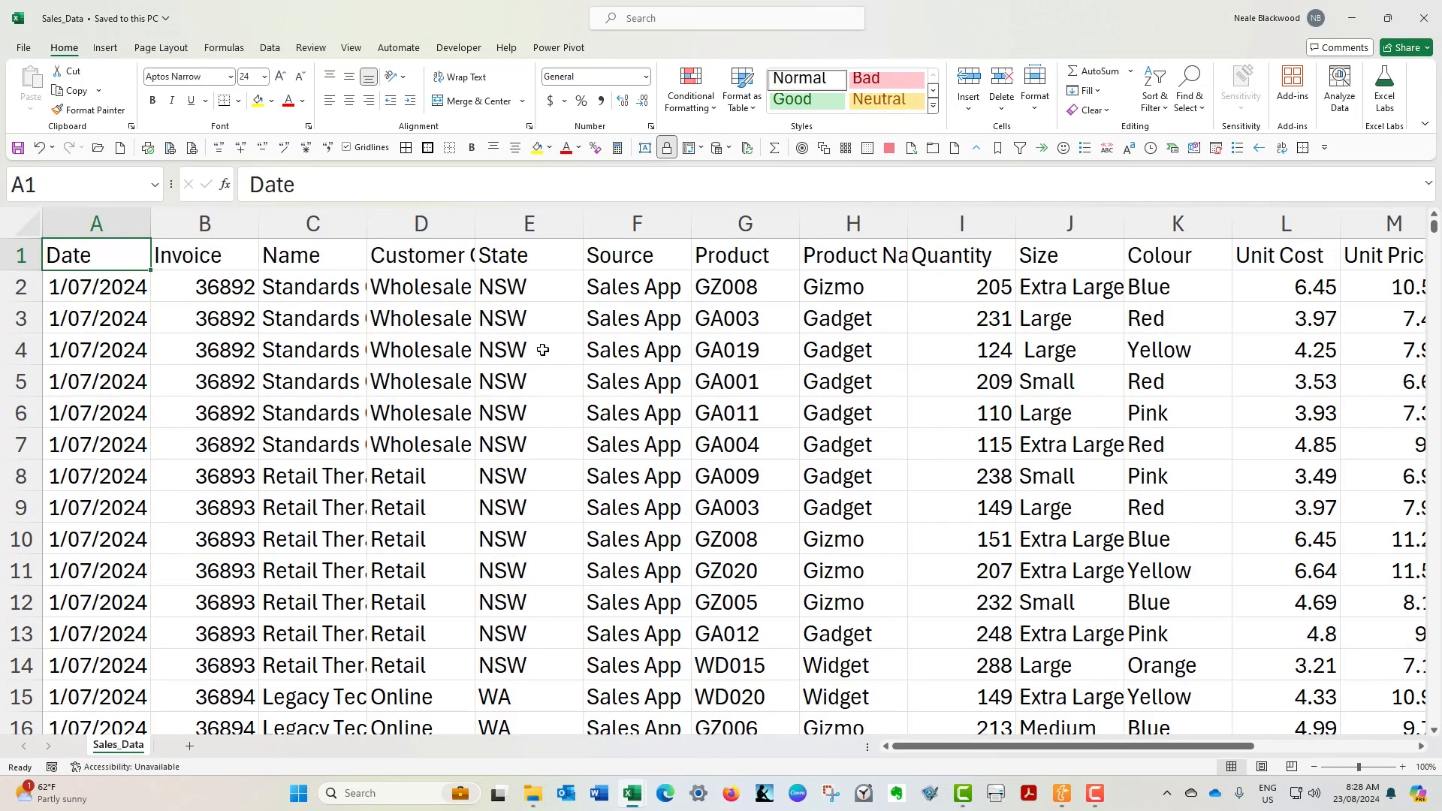
# Examine the entries in the State column of Sales_Data and close the file
pyautogui.click(523, 223)
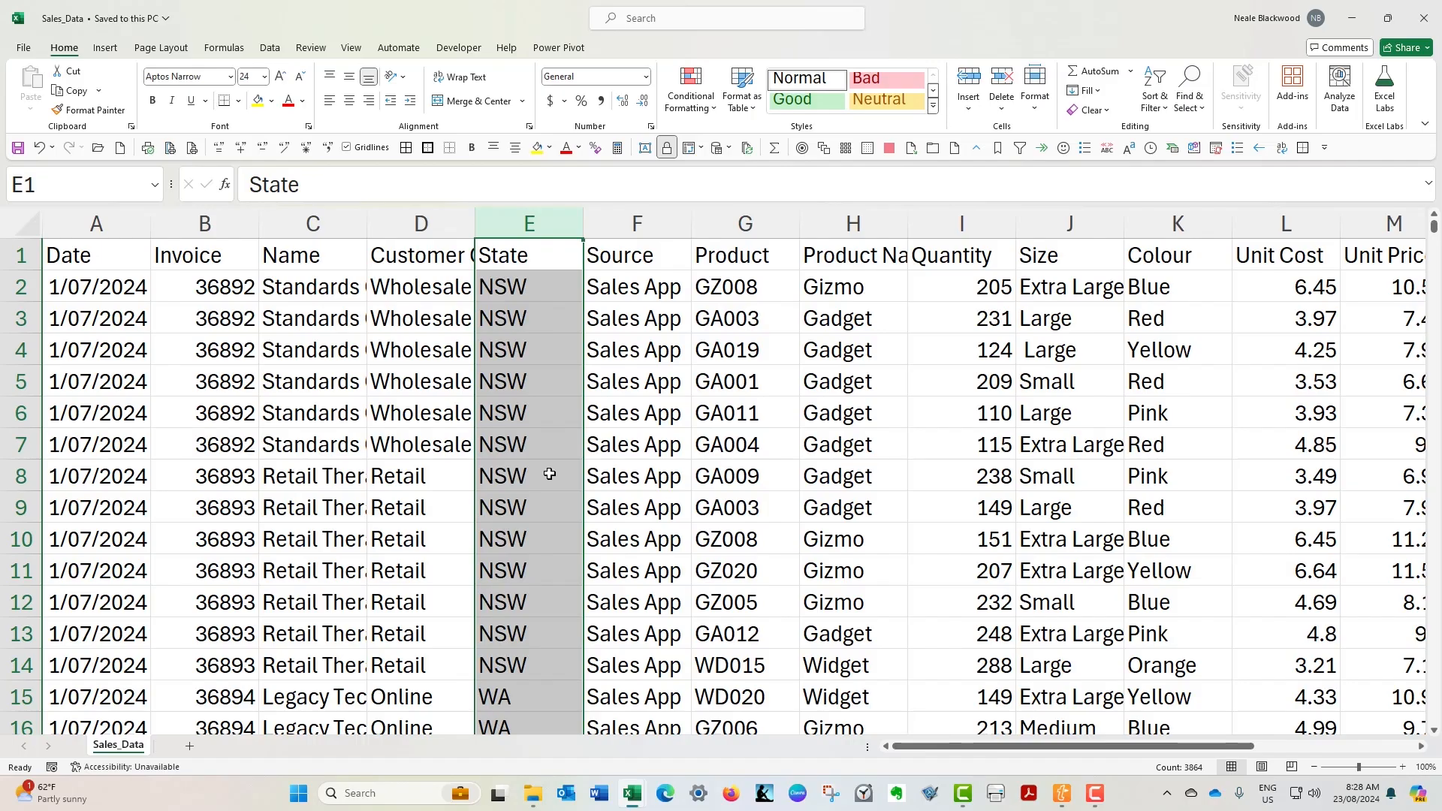
pyautogui.scroll(-2, 549, 474)
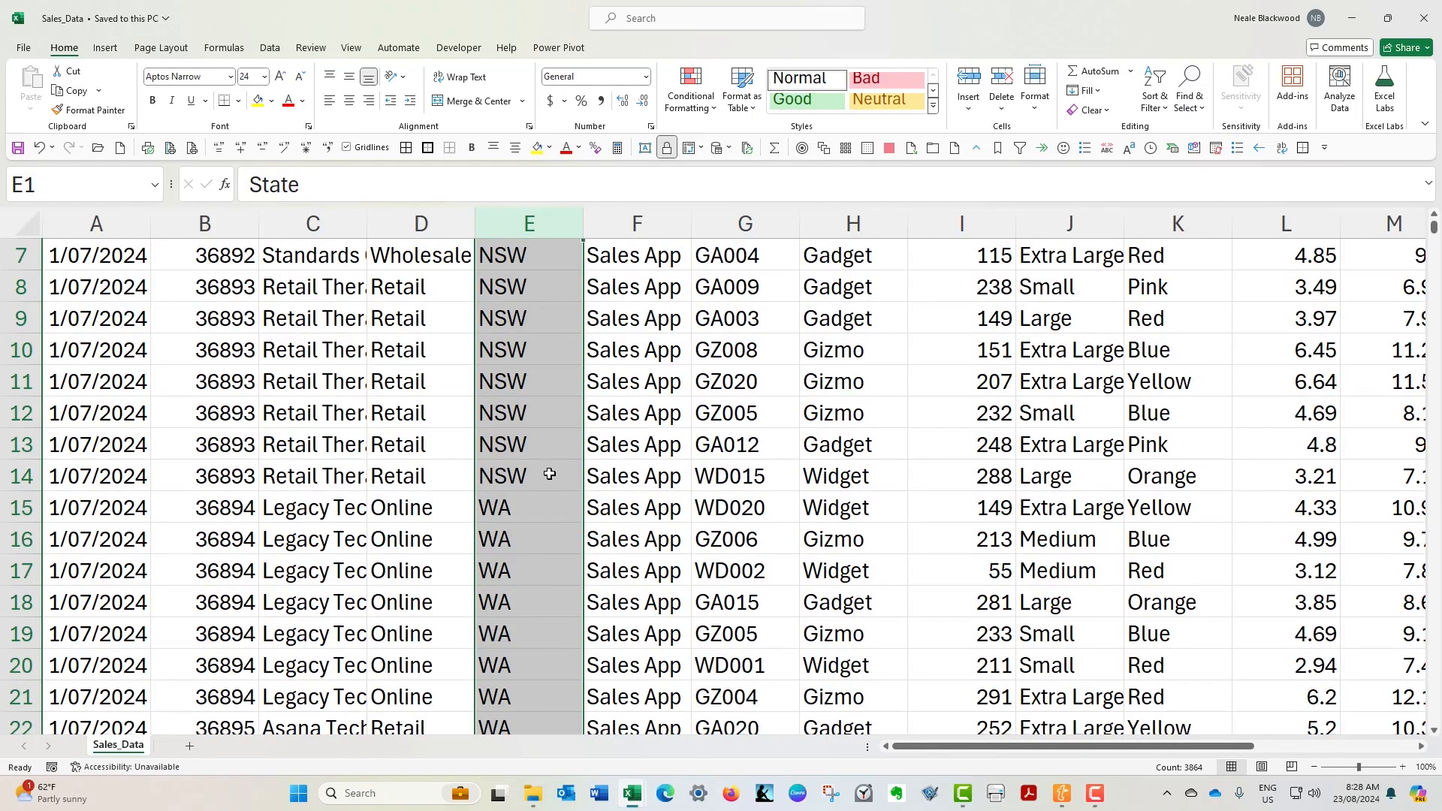
pyautogui.scroll(2, 550, 474)
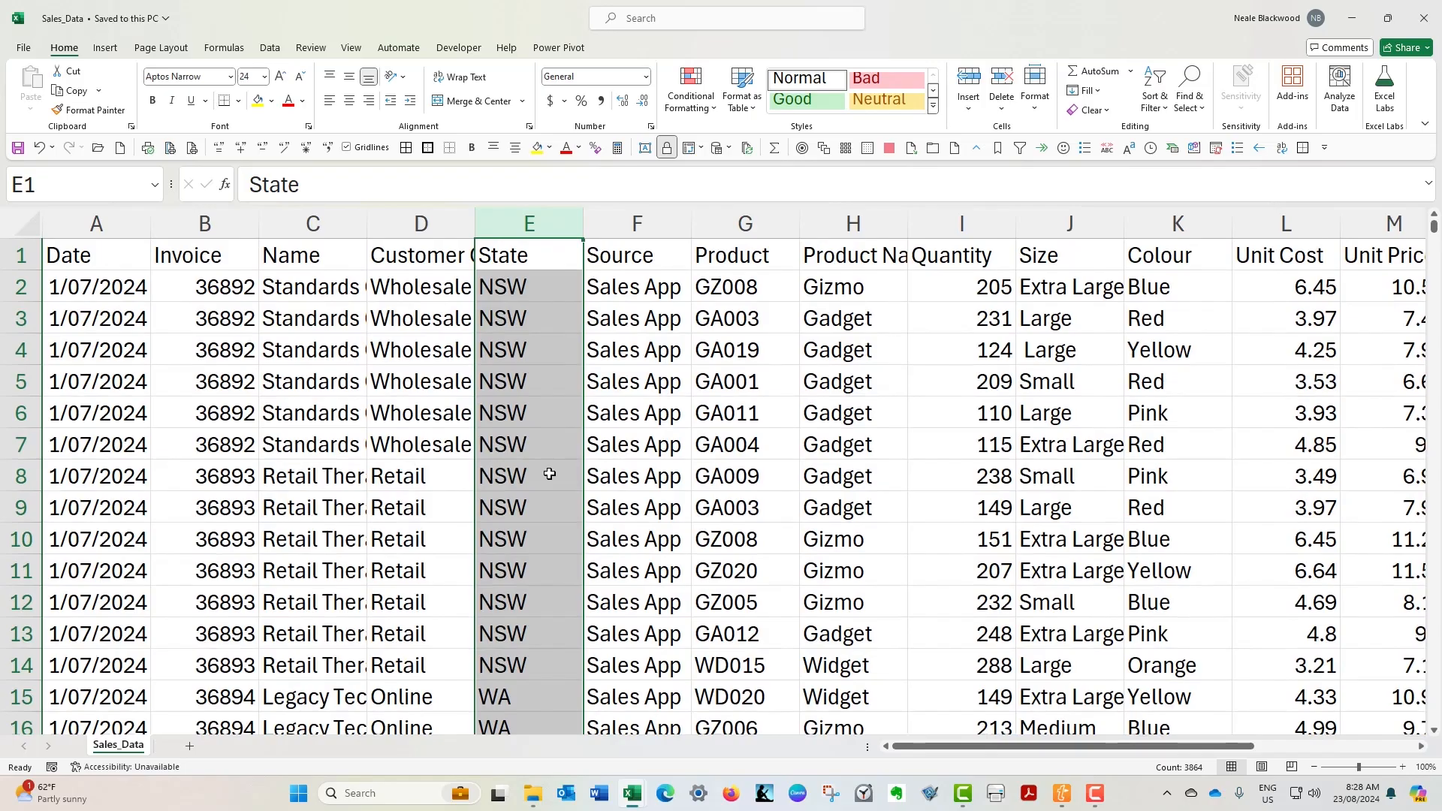
pyautogui.click(753, 412)
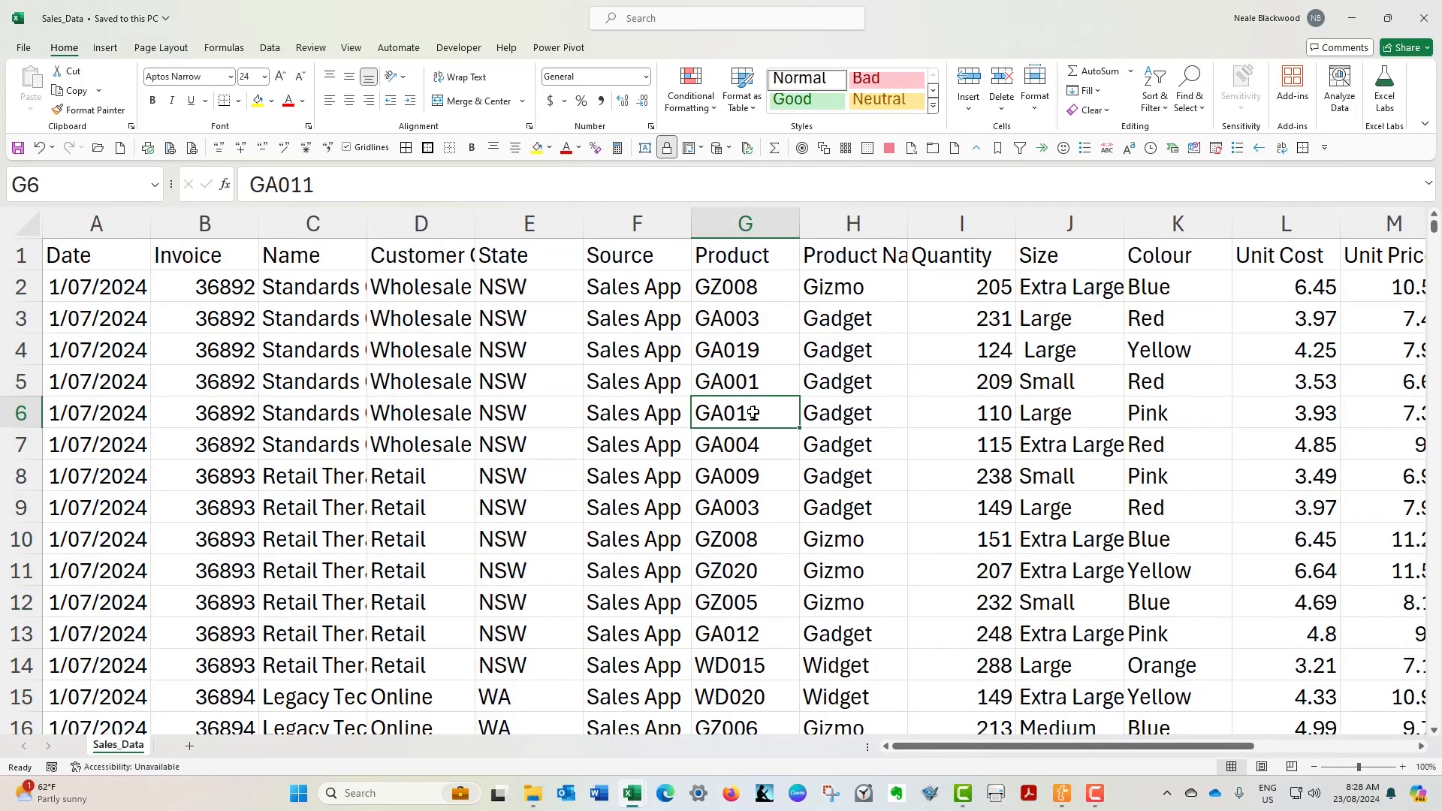
pyautogui.click(1426, 16)
# Import the Sales_Data CSV file from the C: drive's Data folder into the Power Query Interaction workbook
pyautogui.click(416, 312)
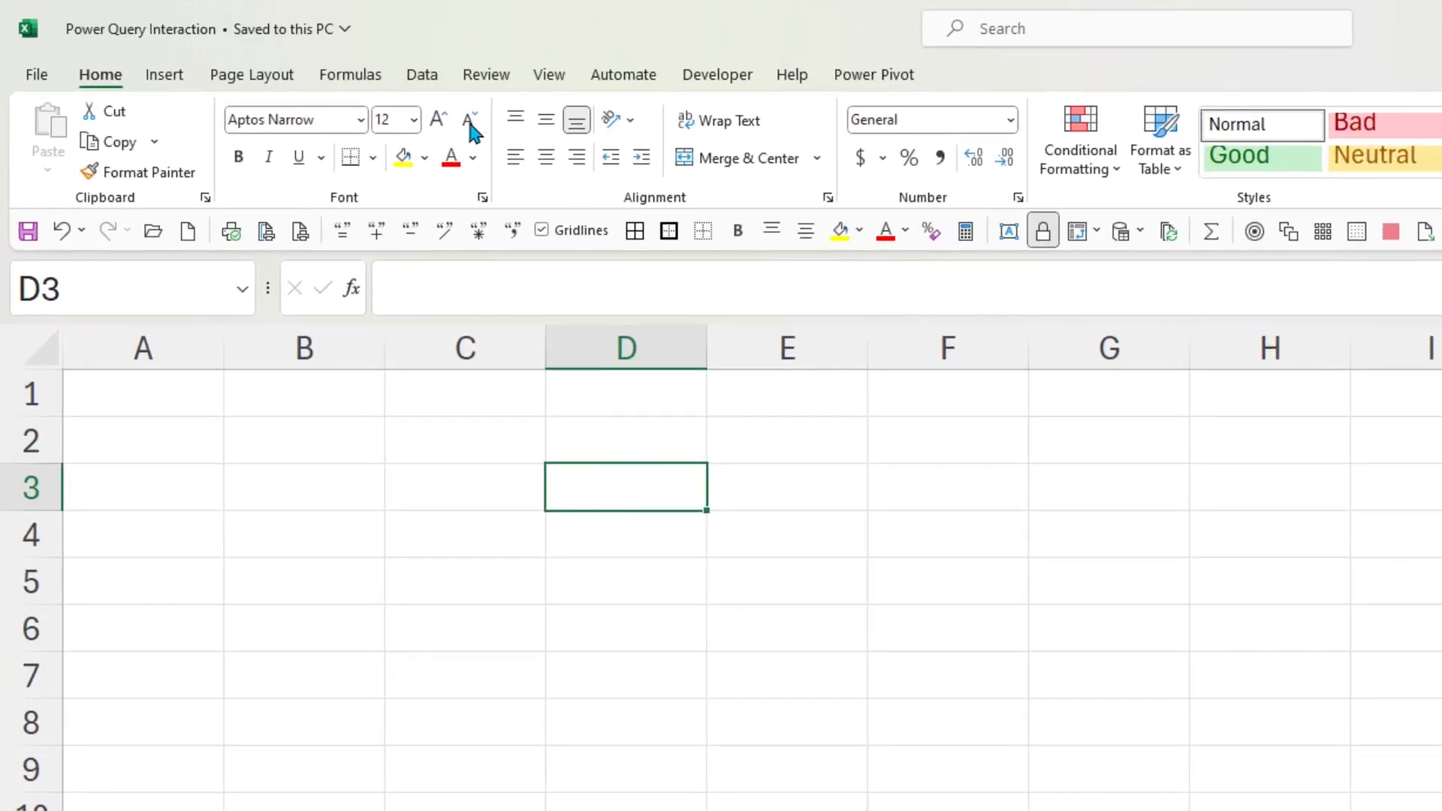
pyautogui.click(424, 78)
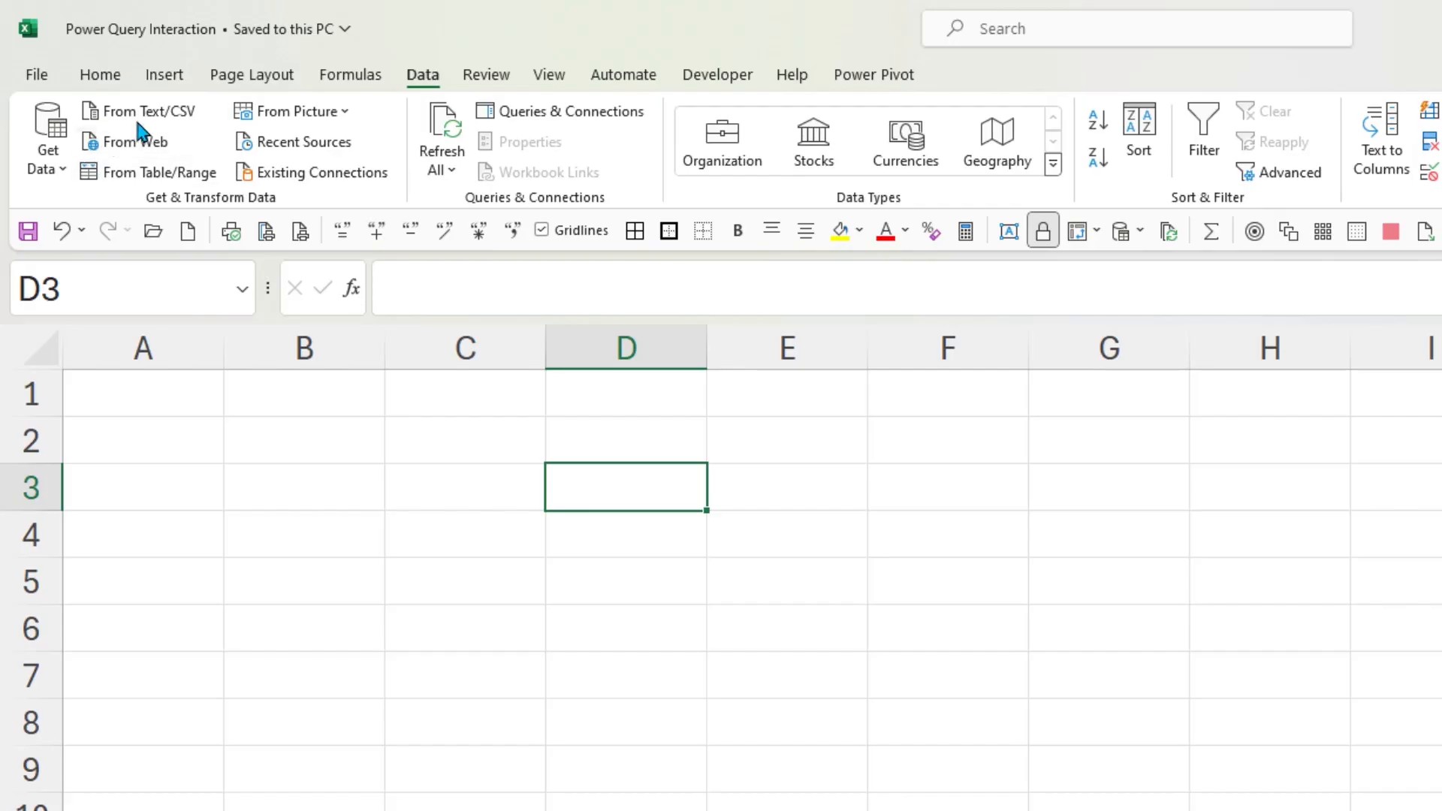
pyautogui.click(186, 118)
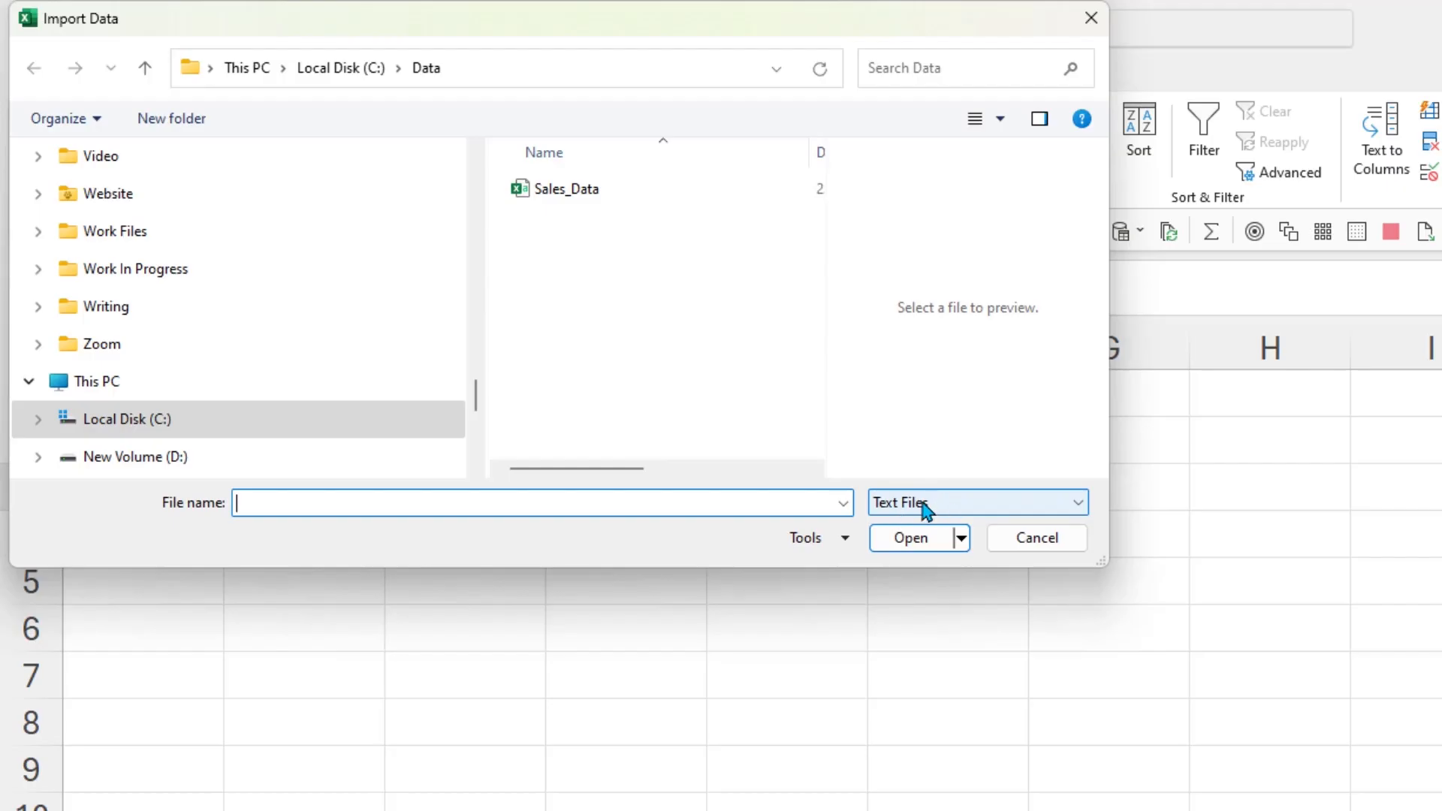
pyautogui.click(565, 189)
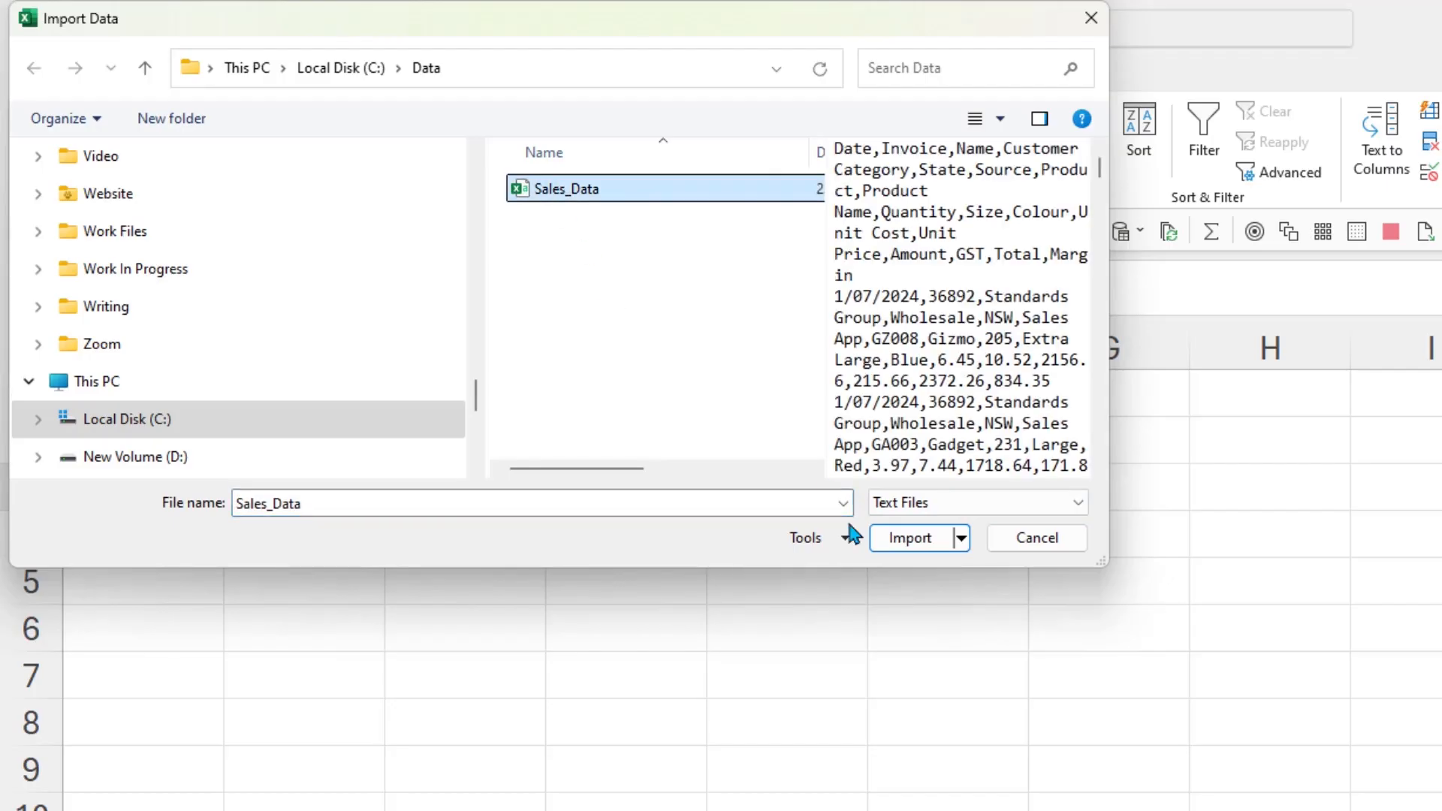
pyautogui.click(919, 540)
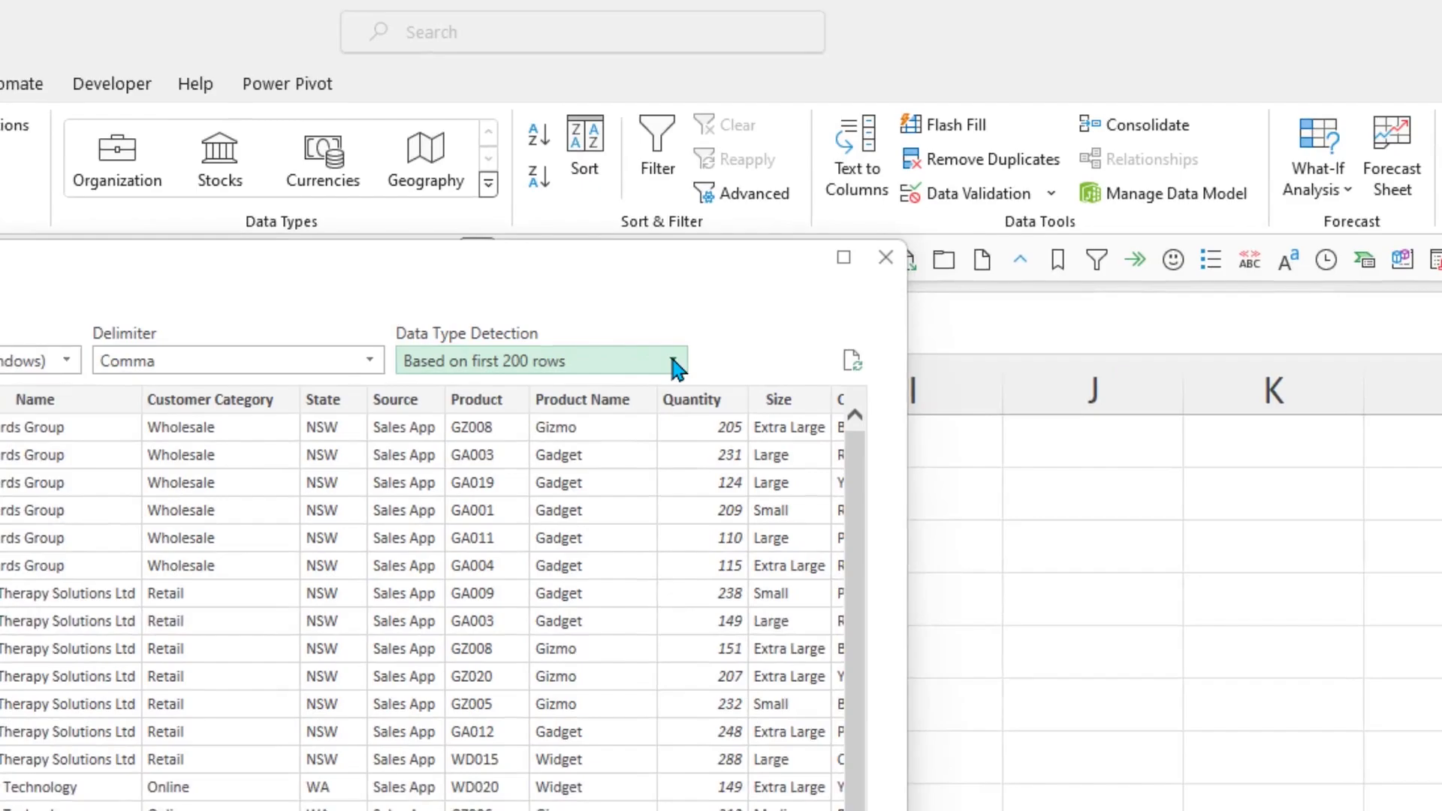
# Check the data type detection options, keep detection based on first 200 rows, and open the import for transformation in Power Query Editor
pyautogui.click(674, 361)
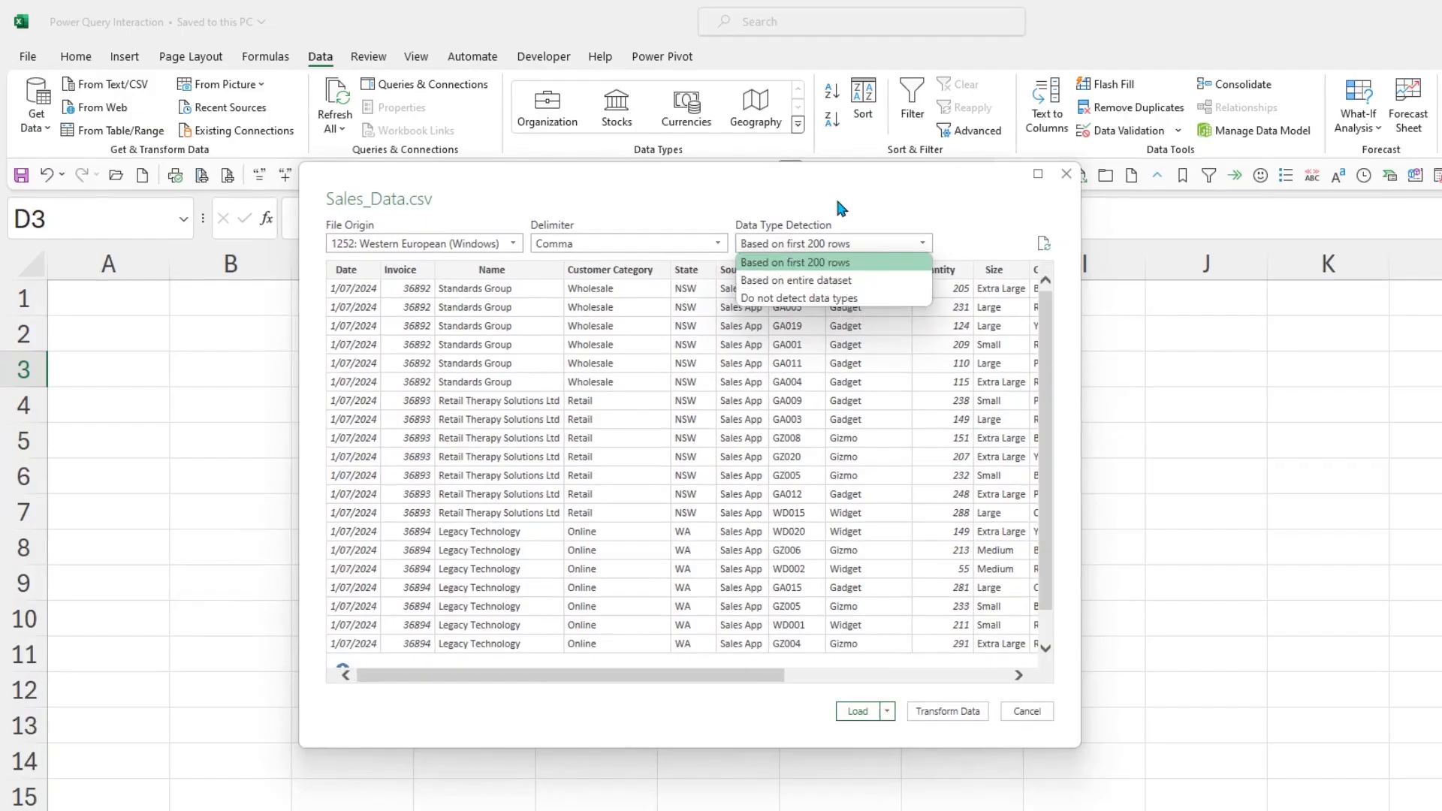
pyautogui.click(498, 307)
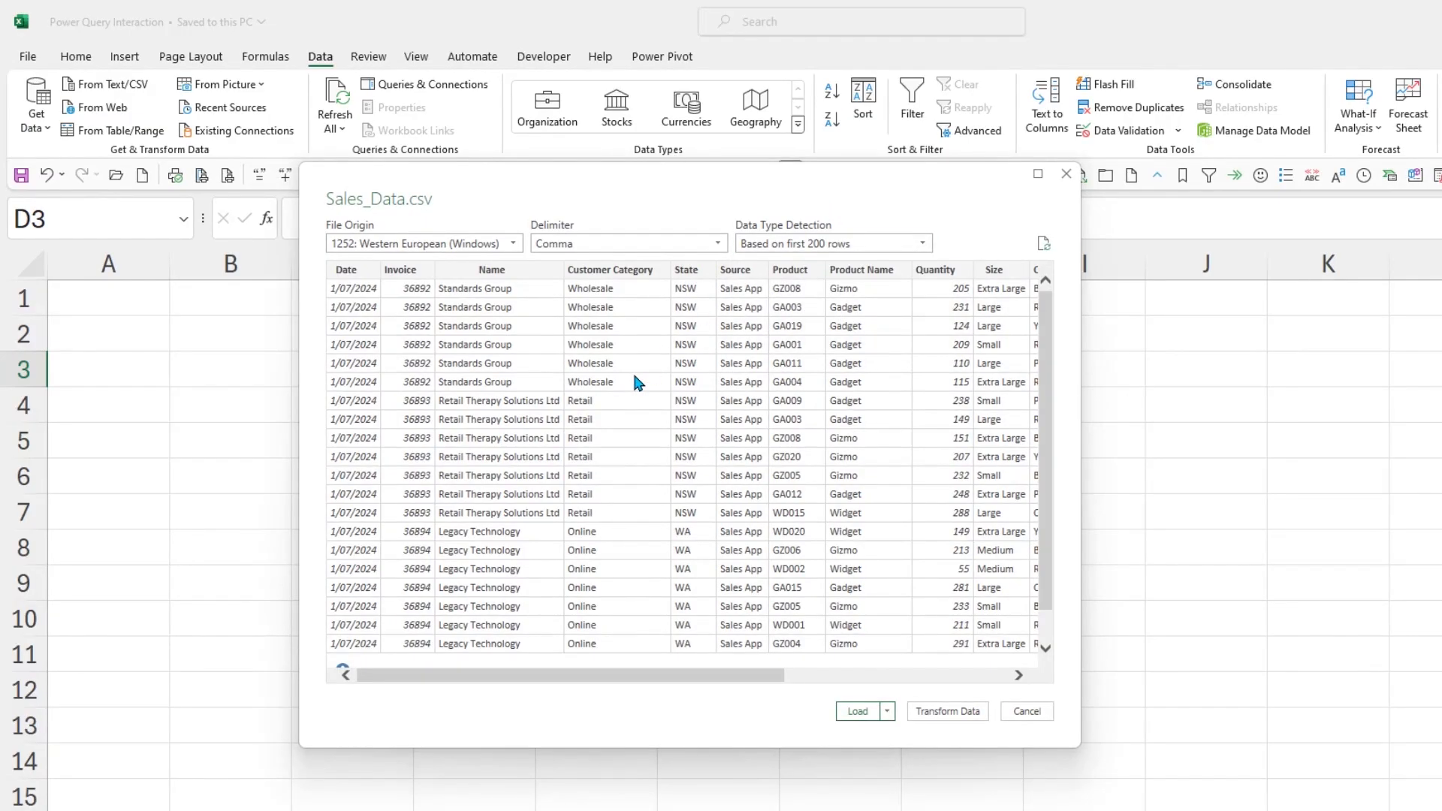
pyautogui.click(957, 712)
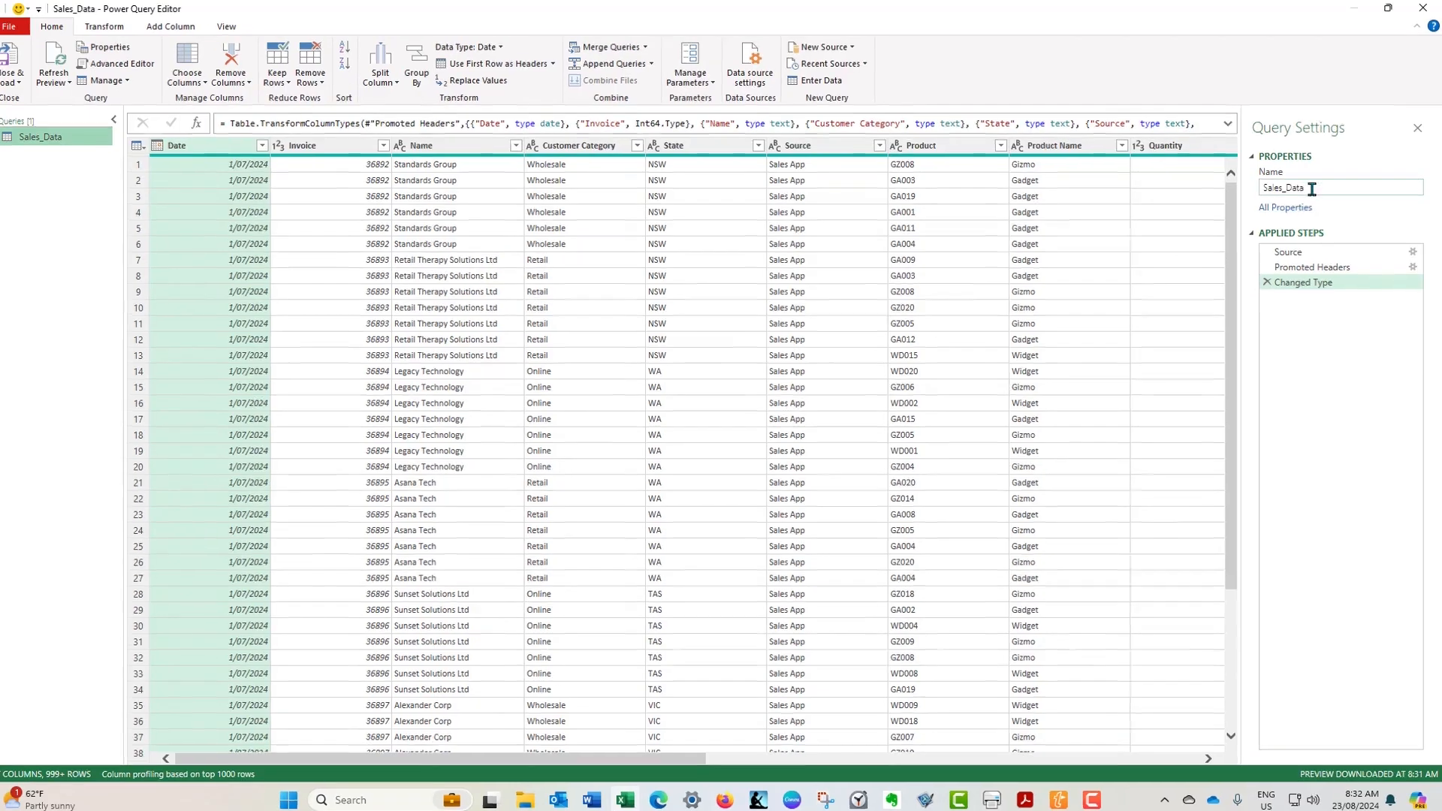
# Rename the imported Sales_Data query as Staging
pyautogui.doubleClick(1312, 189)
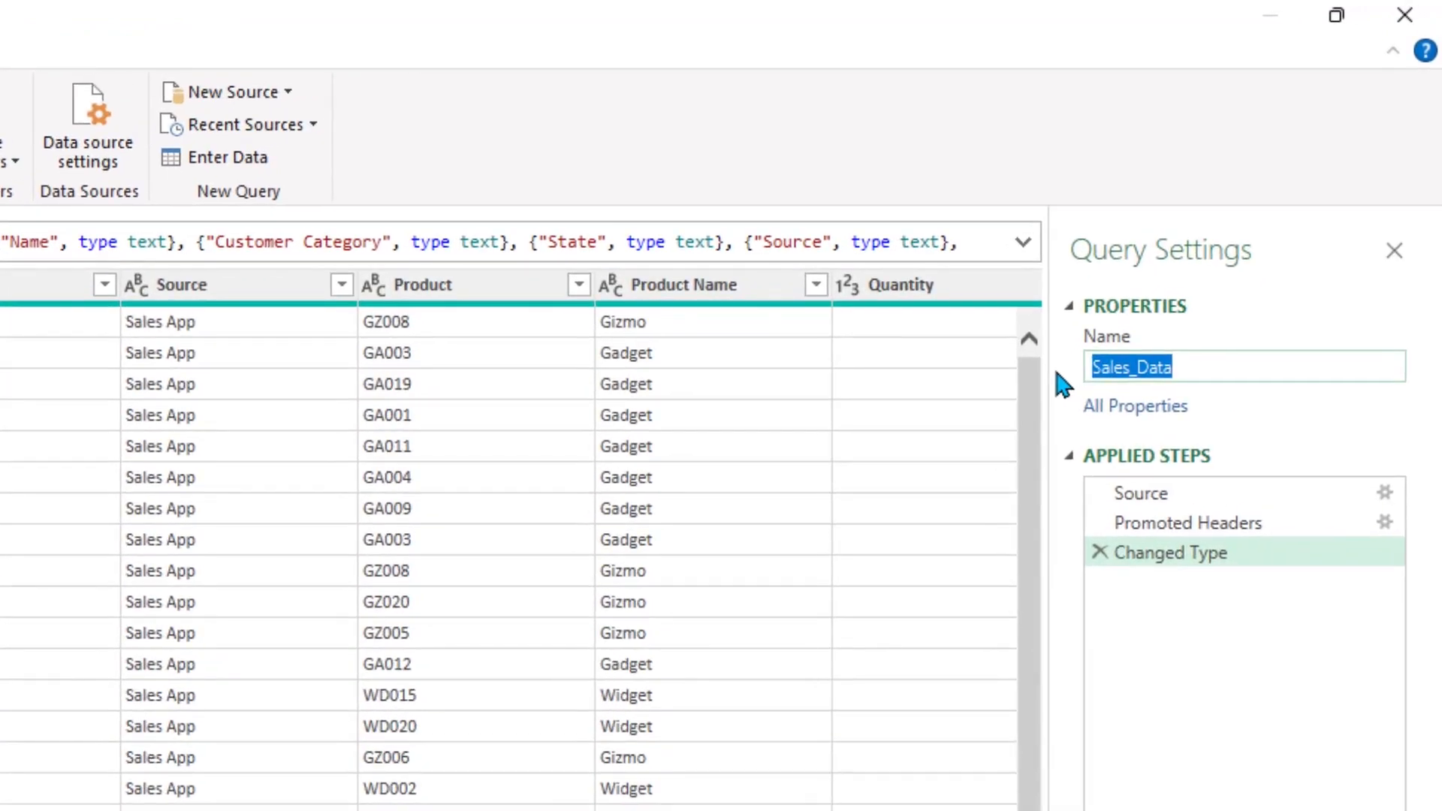
pyautogui.write('Staging')
pyautogui.press('Return')
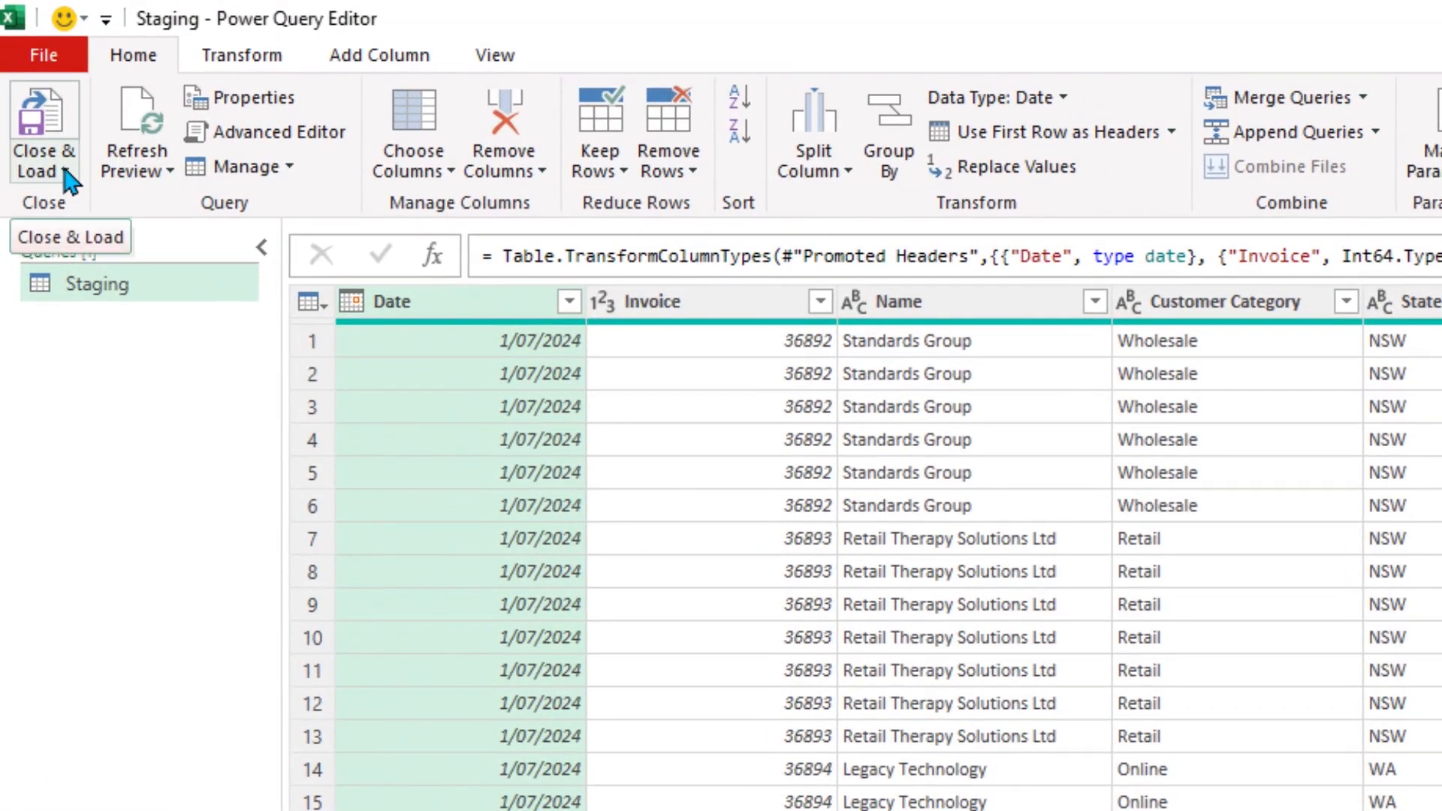
# Close the query editor and load the Staging query as a connection only
pyautogui.click(66, 170)
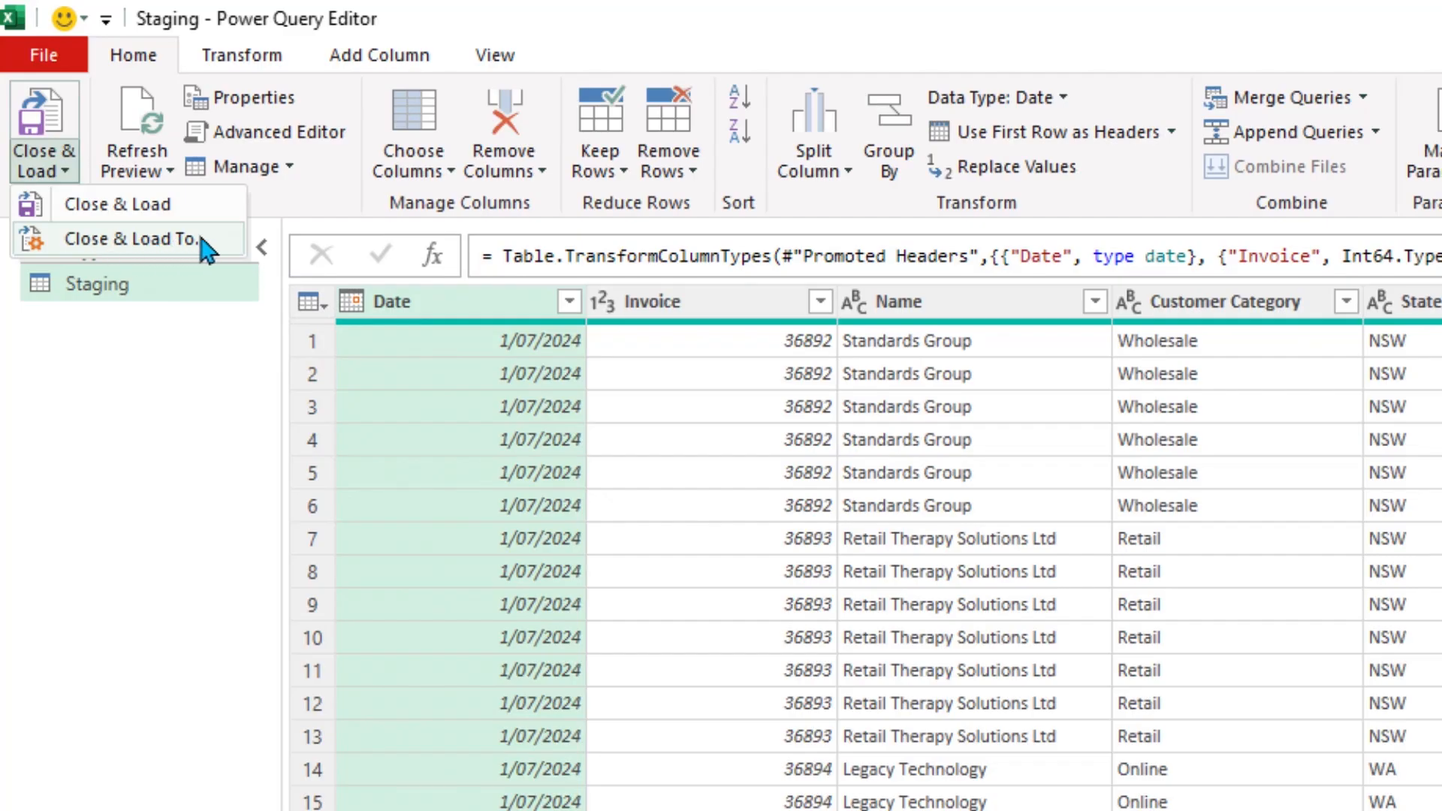
pyautogui.click(202, 239)
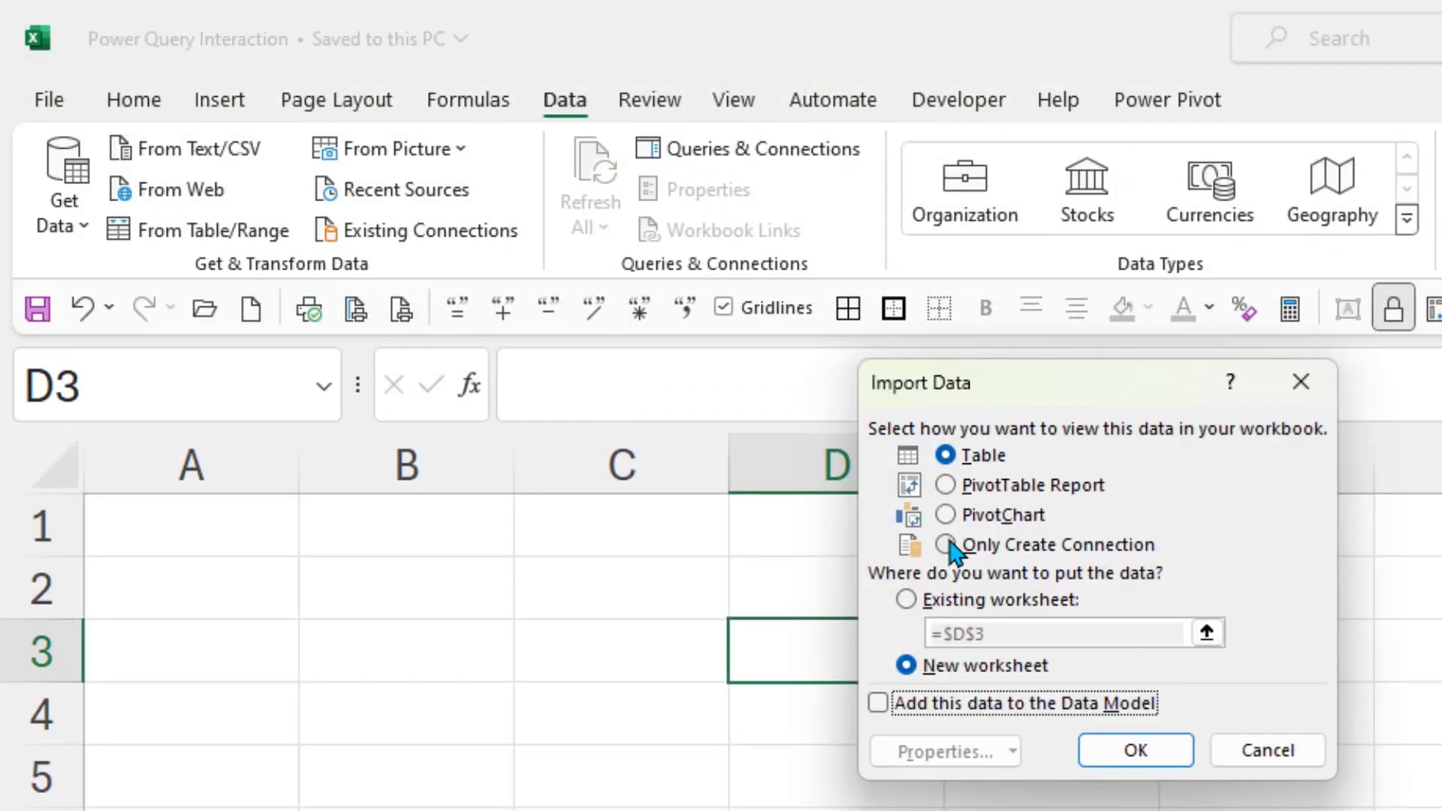
pyautogui.click(946, 545)
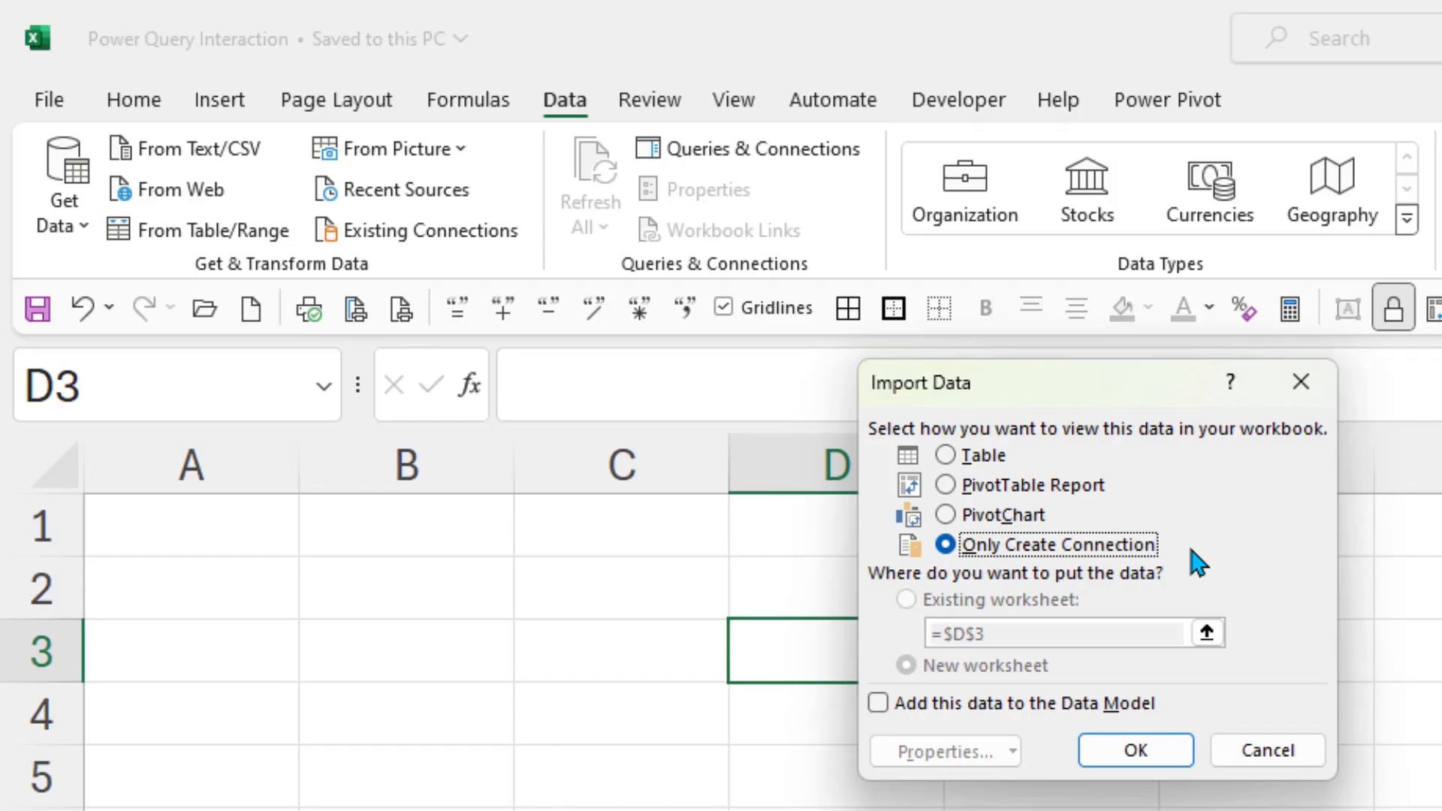
pyautogui.click(1161, 760)
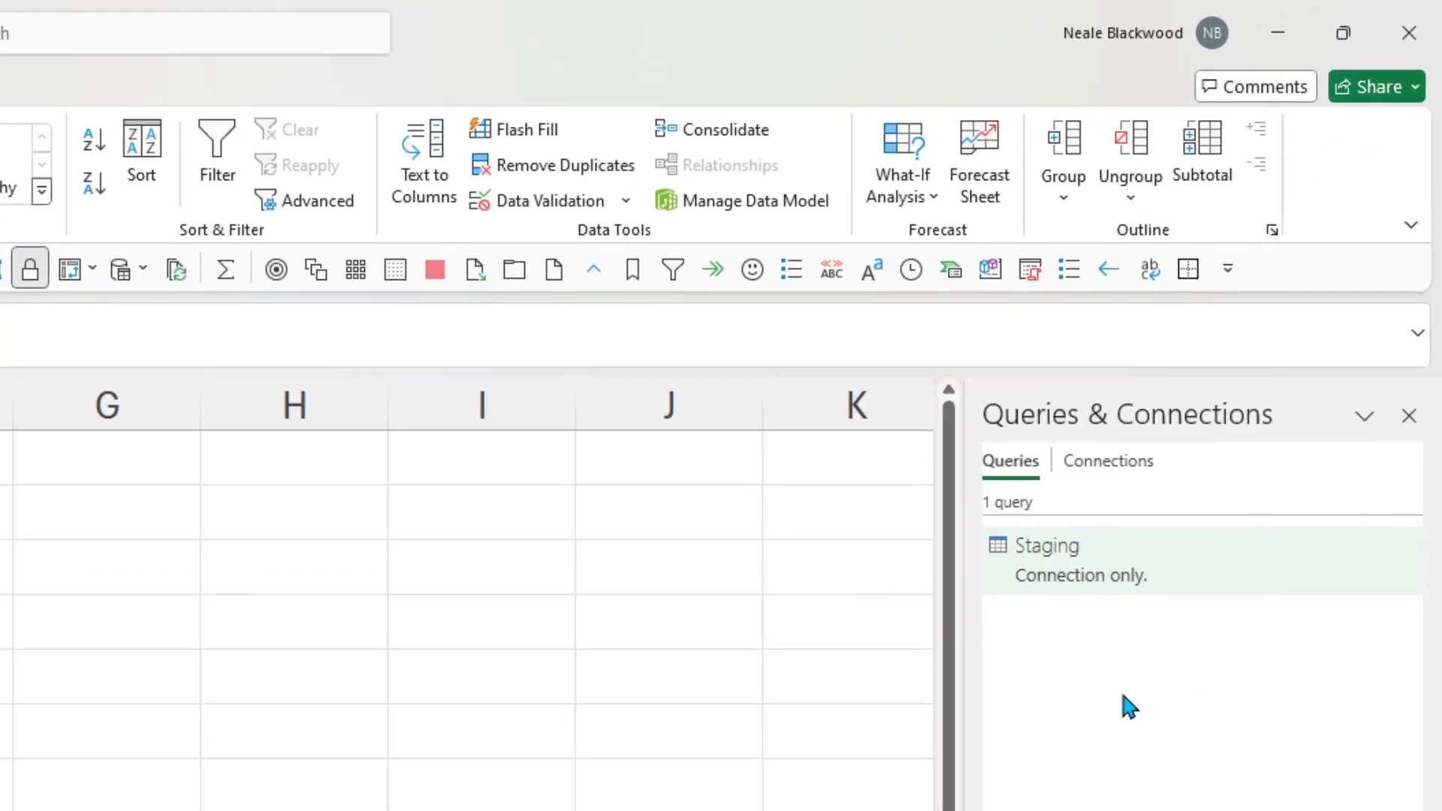
# Create a new query that references Staging and name it tblStates
pyautogui.moveTo(1042, 562)
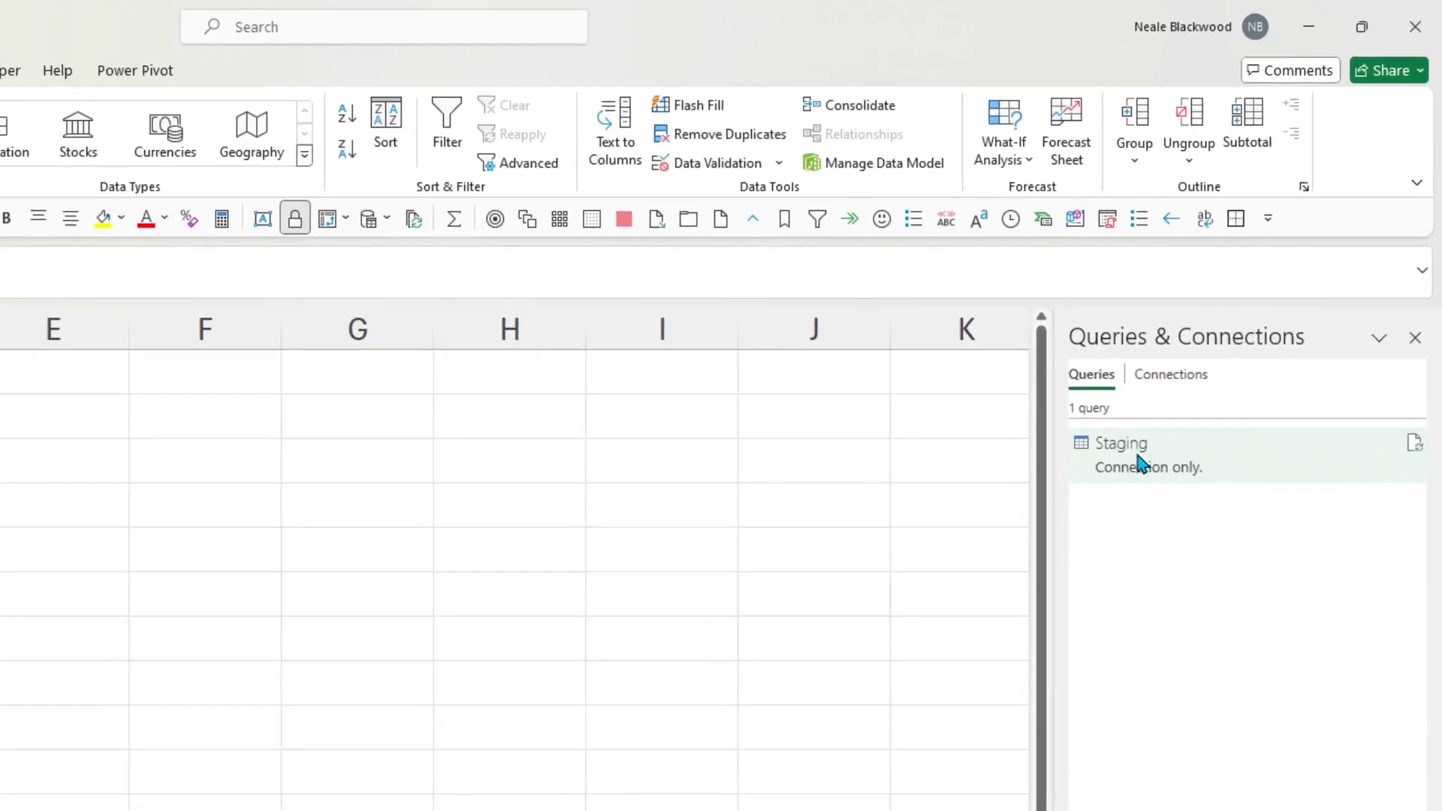
pyautogui.rightClick(1137, 456)
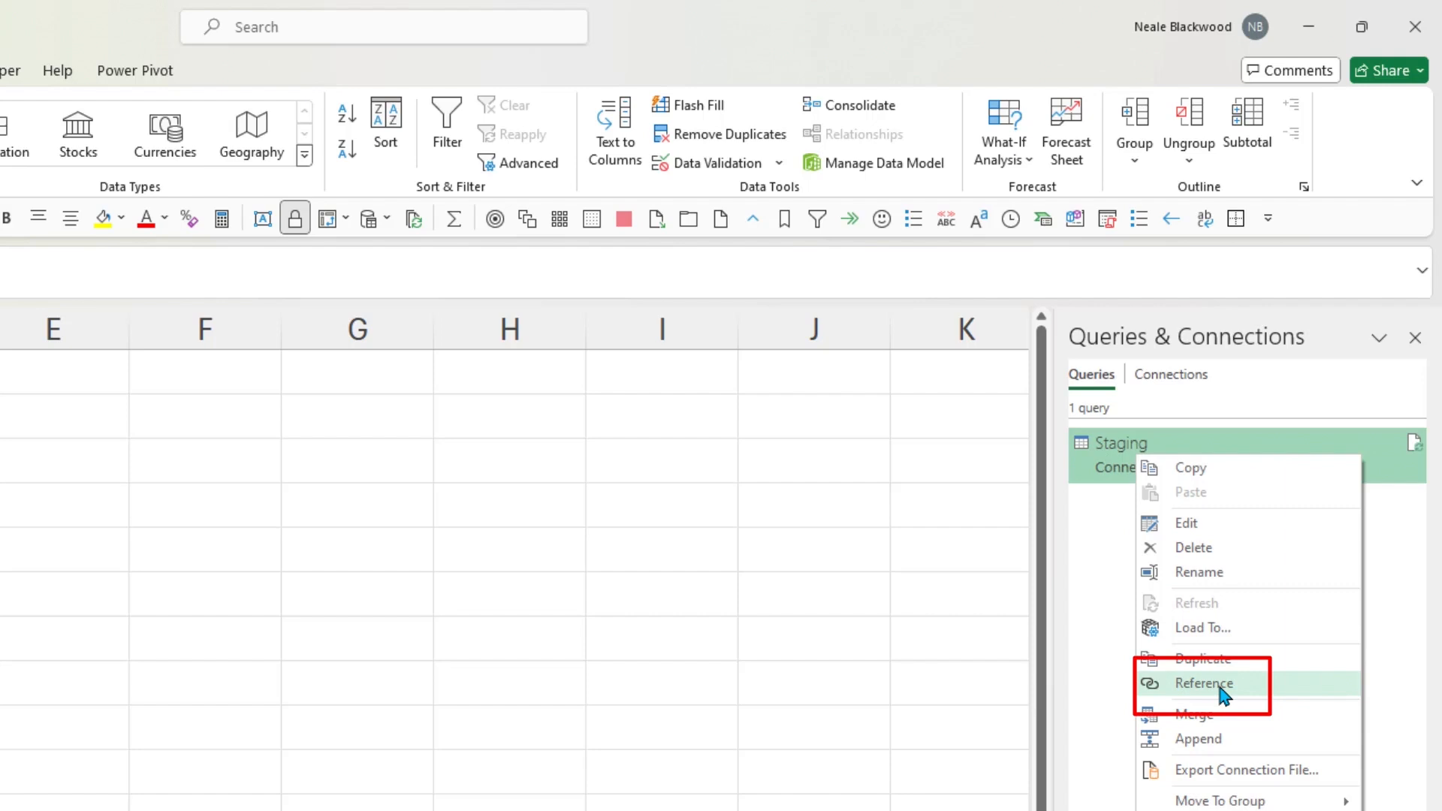
pyautogui.click(1220, 685)
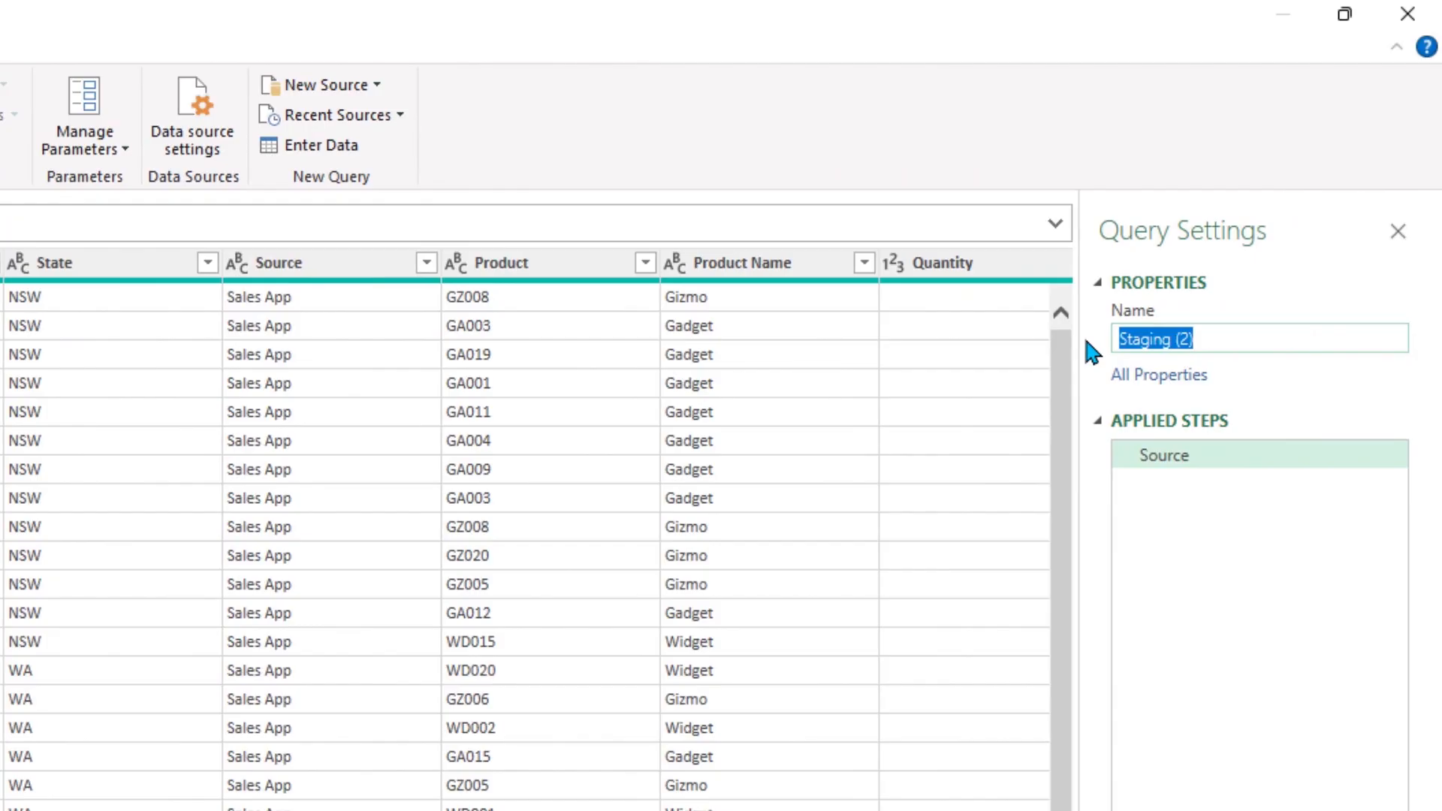
pyautogui.write('tblStates')
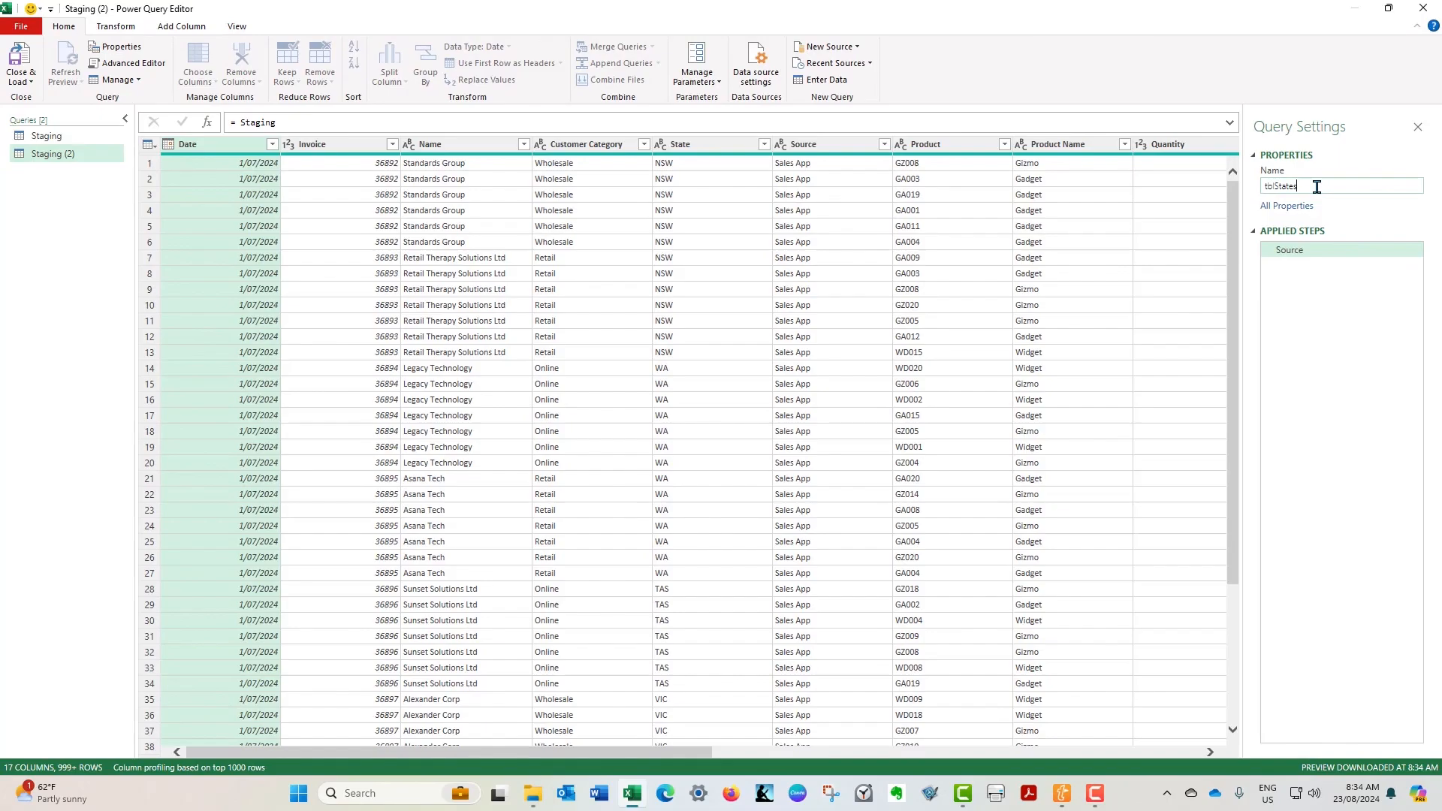
pyautogui.press('Return')
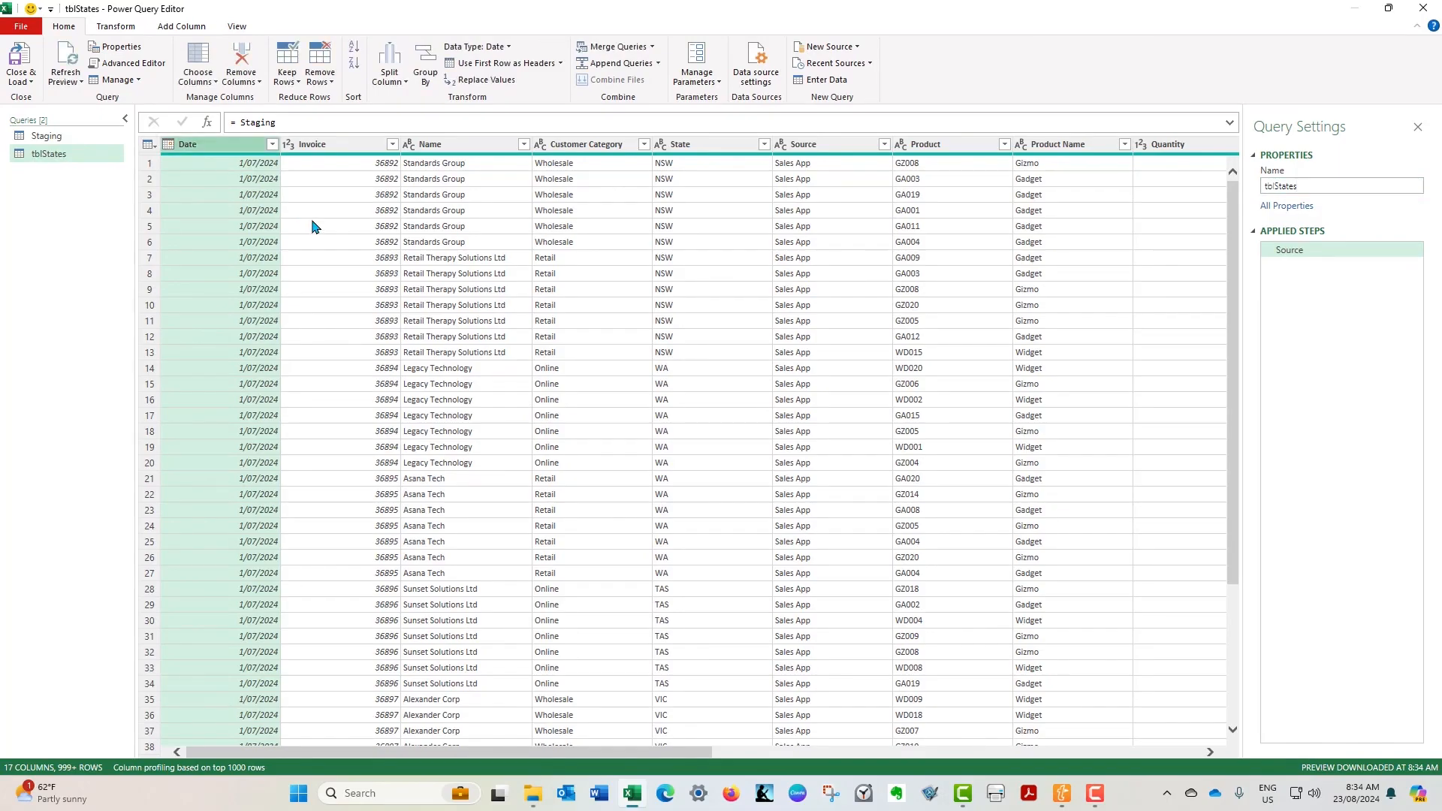
# Remove every column except State from the tblStates query
pyautogui.click(713, 150)
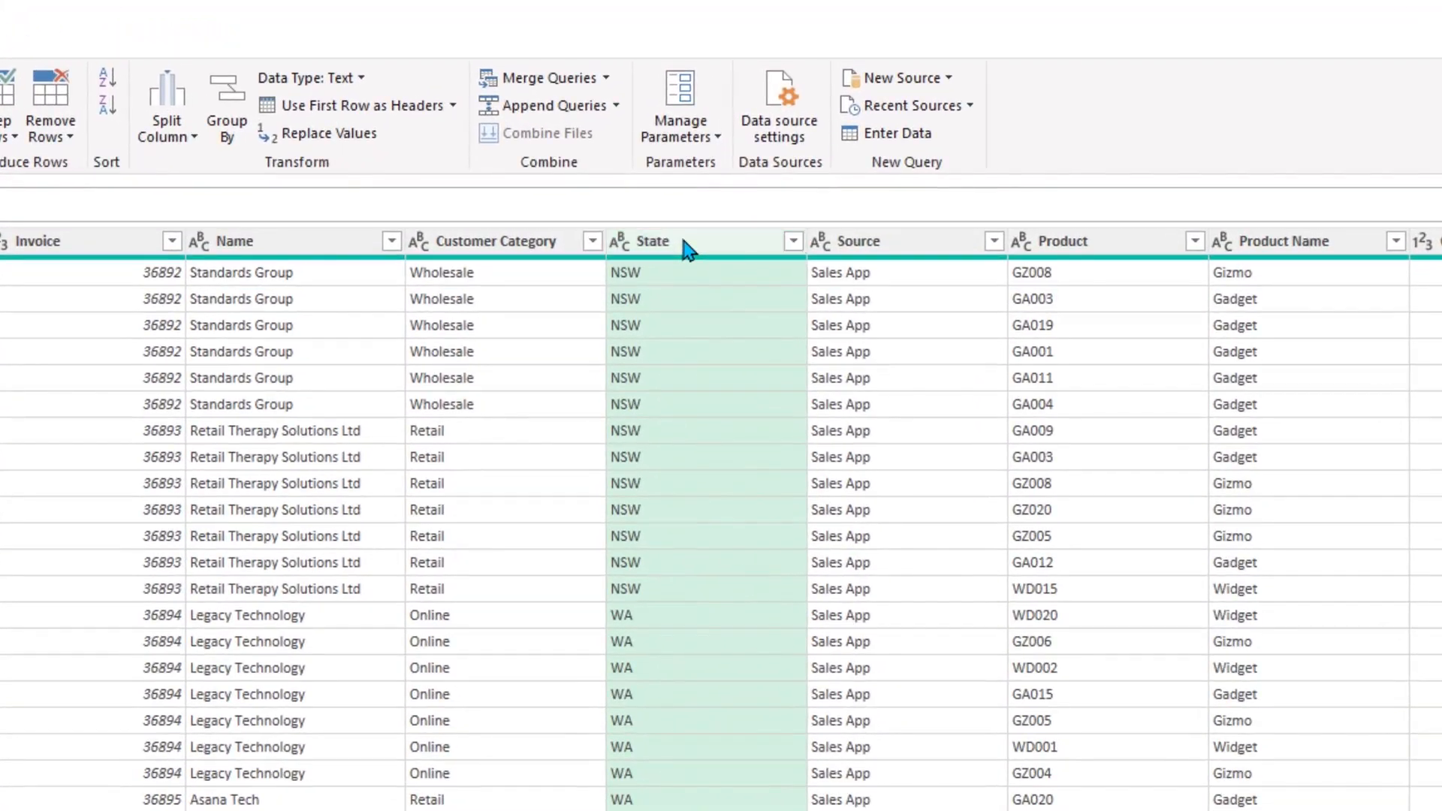
pyautogui.rightClick(692, 197)
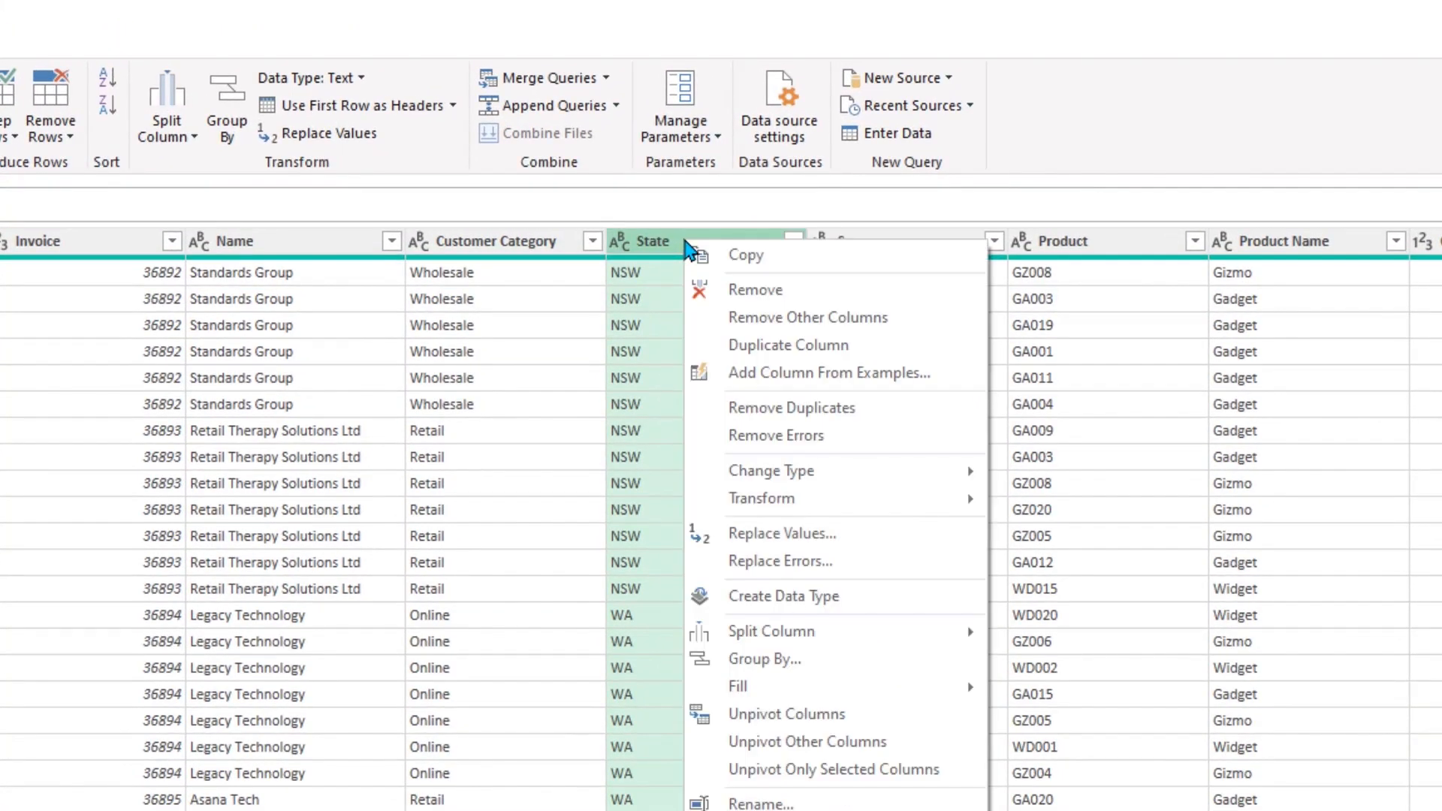
pyautogui.click(764, 322)
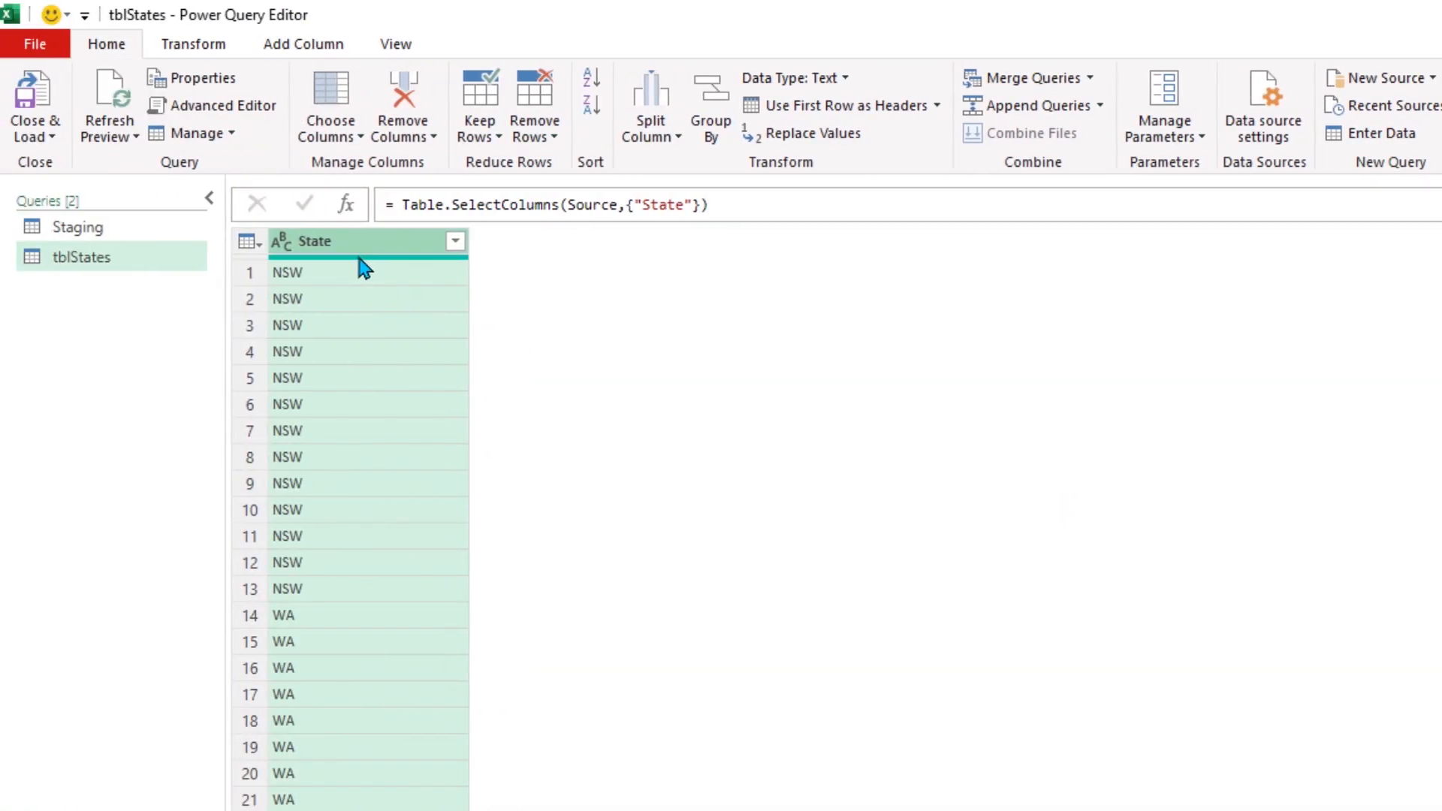
# Remove the duplicates from the State column and load the tblStates query to a worksheet
pyautogui.rightClick(360, 239)
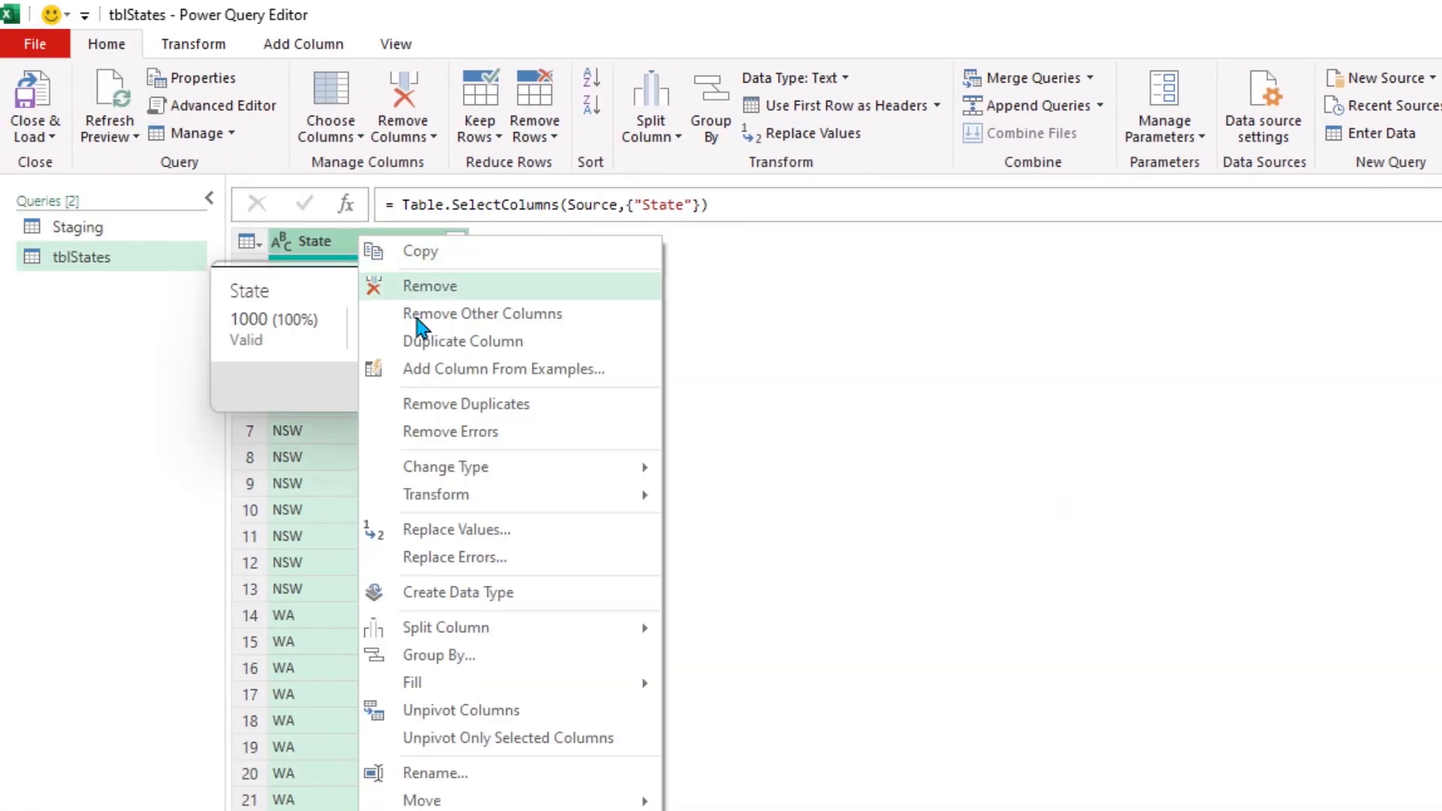
pyautogui.click(499, 407)
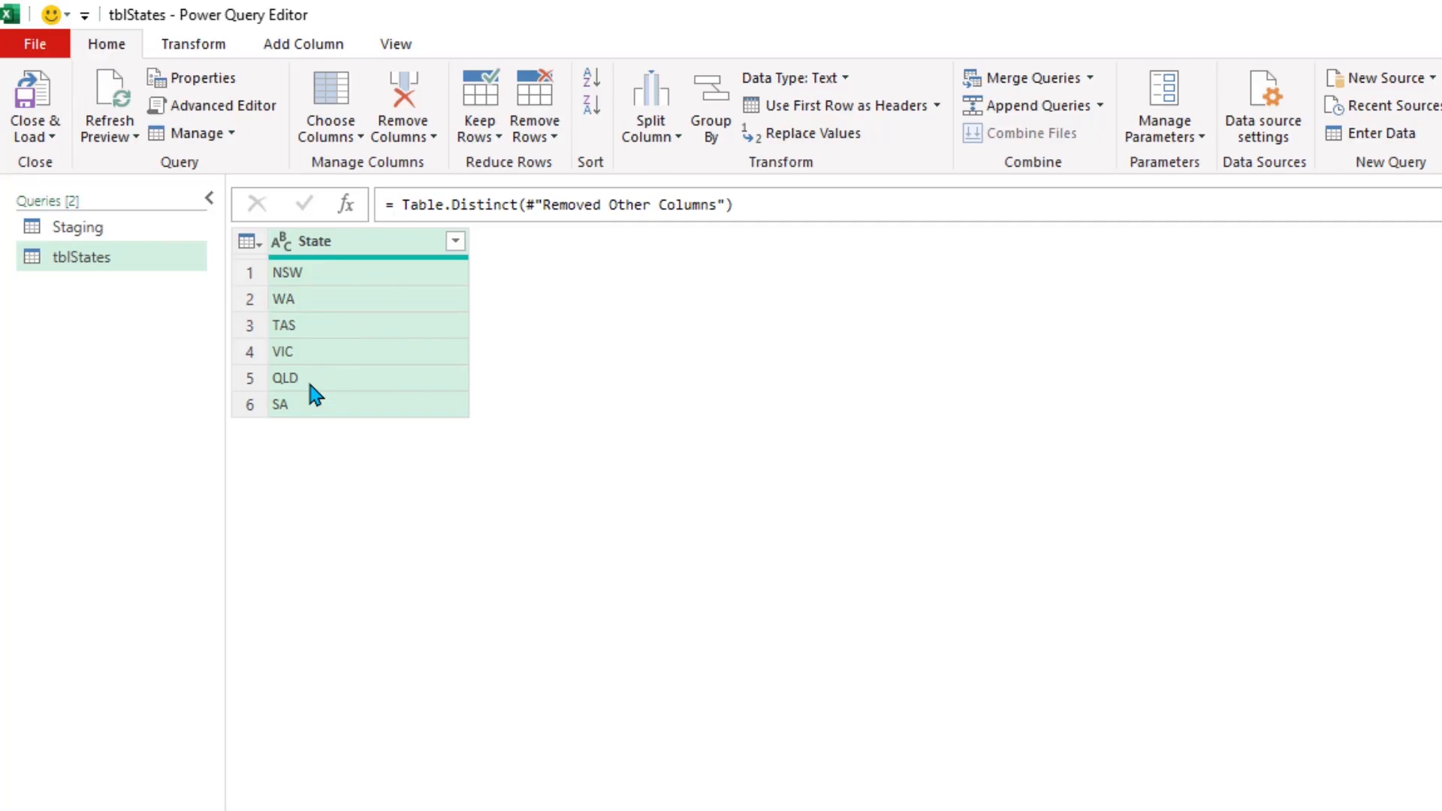
pyautogui.click(52, 138)
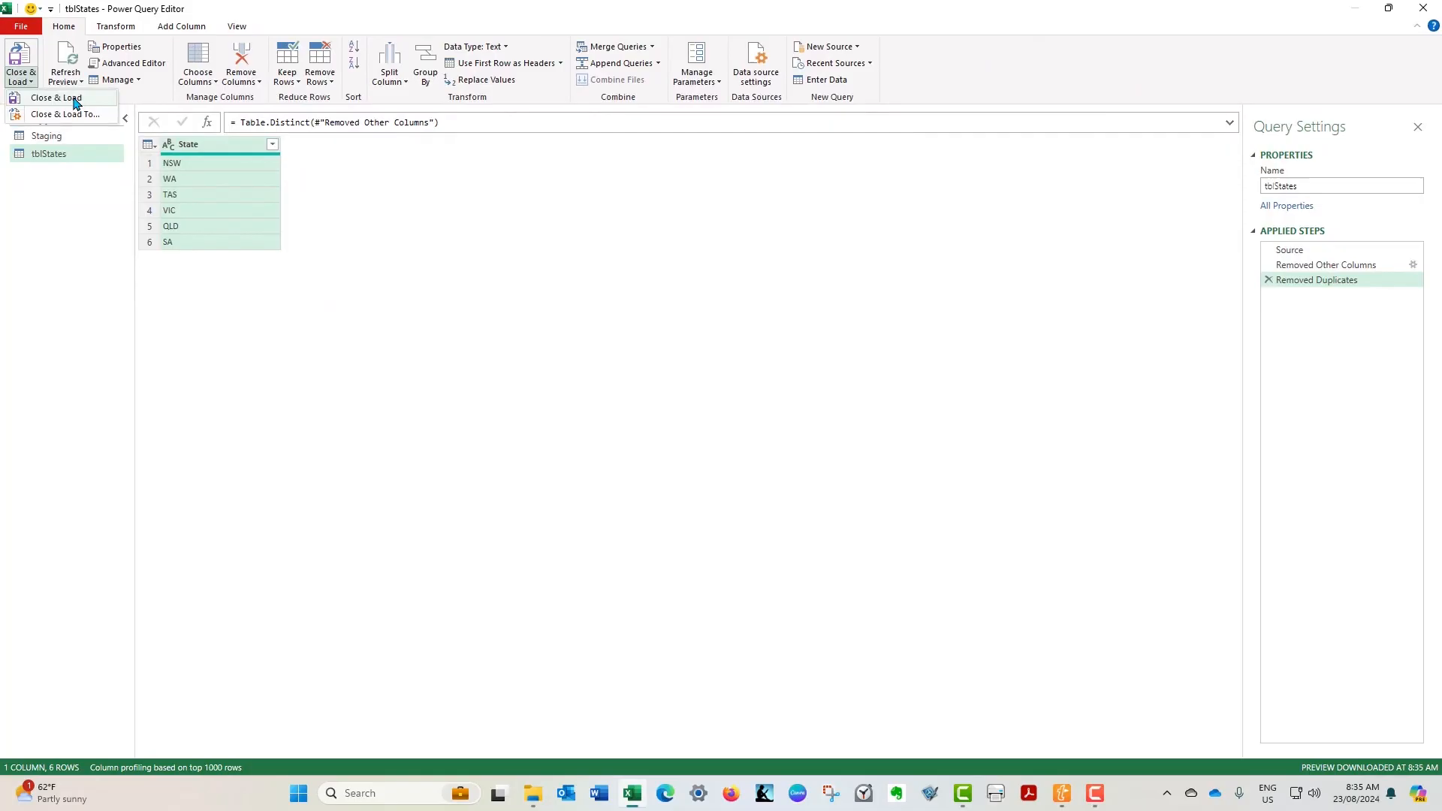
pyautogui.click(76, 102)
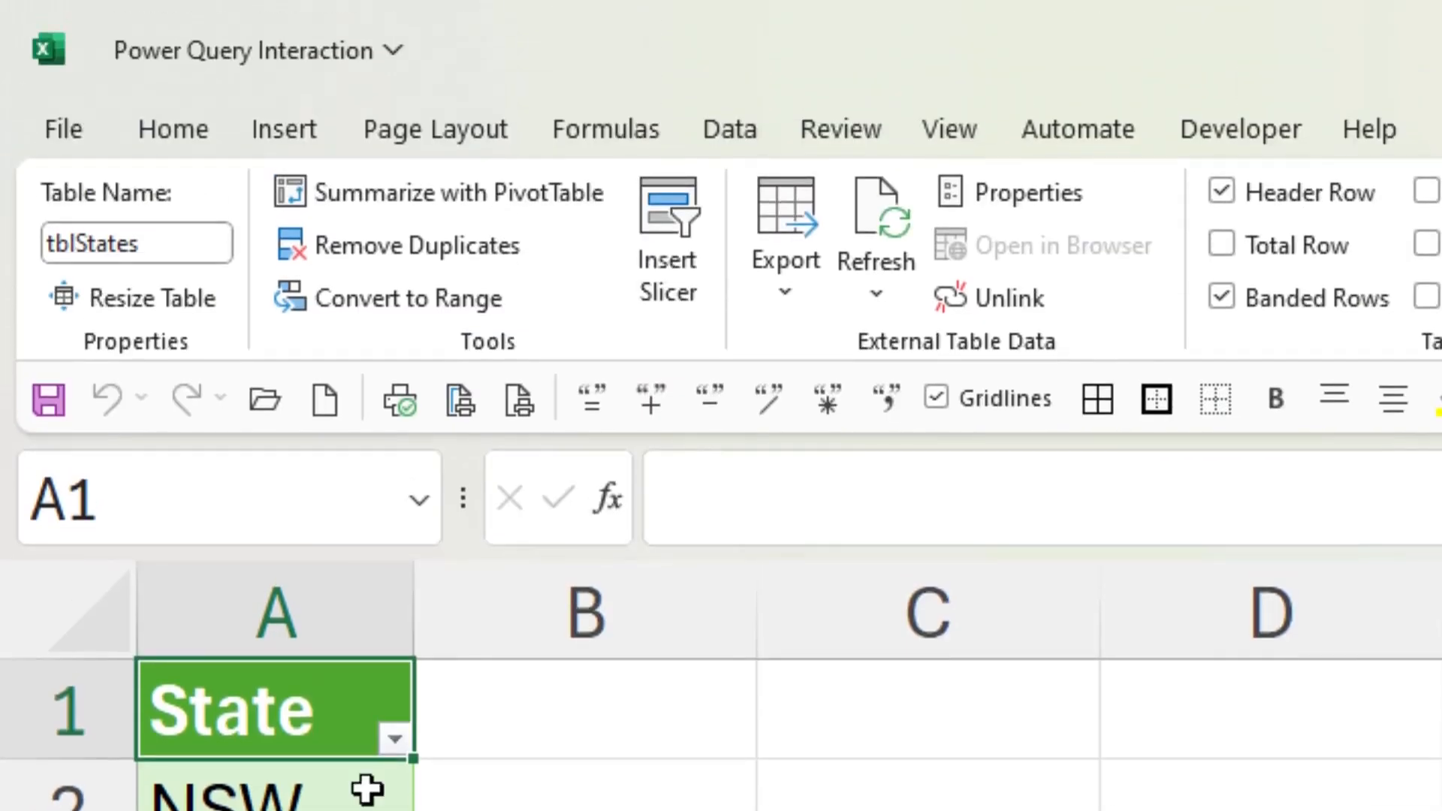
# Define the range name rngStates for the state entries in A2:A7 of the loaded table
pyautogui.click(366, 789)
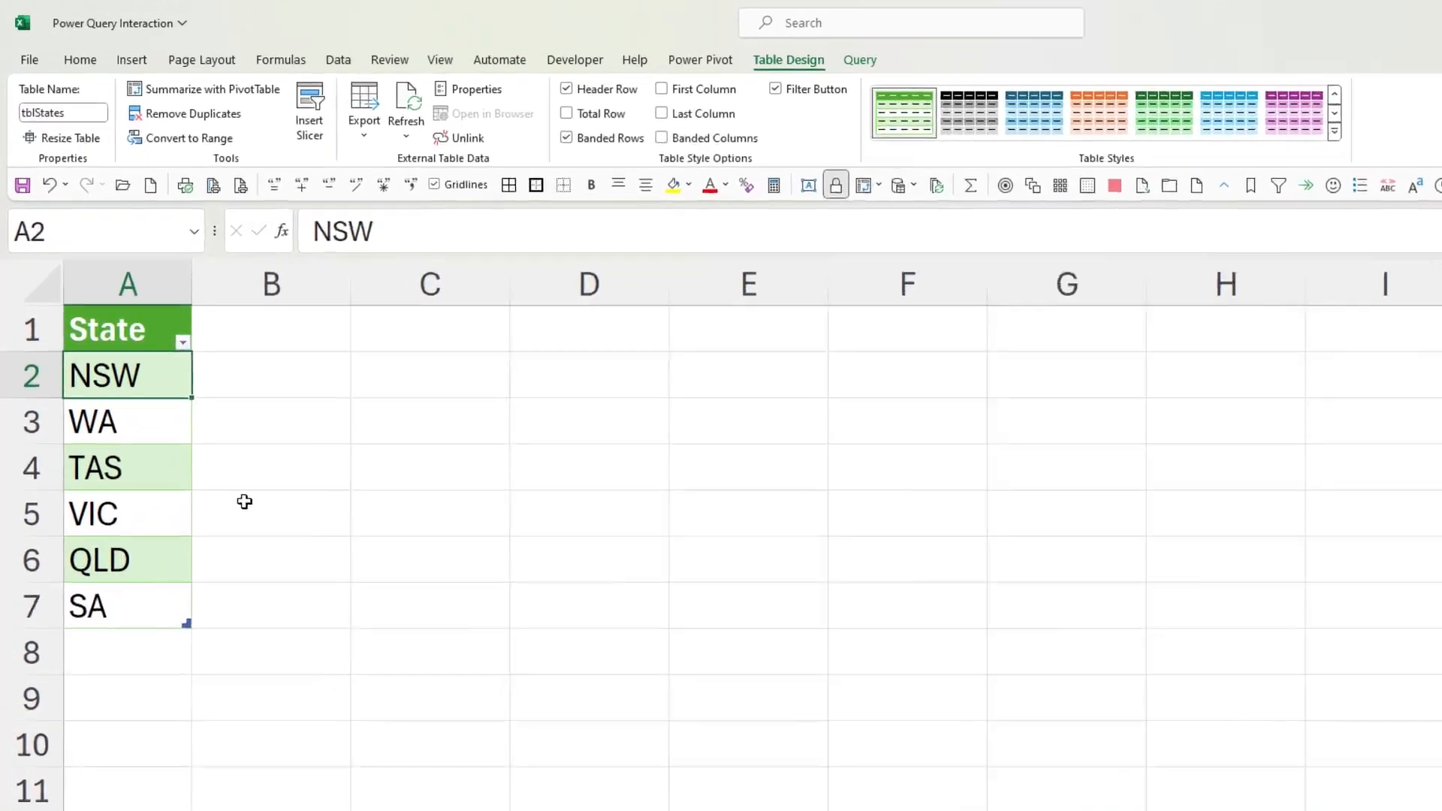
pyautogui.click(204, 373)
pyautogui.click(116, 304)
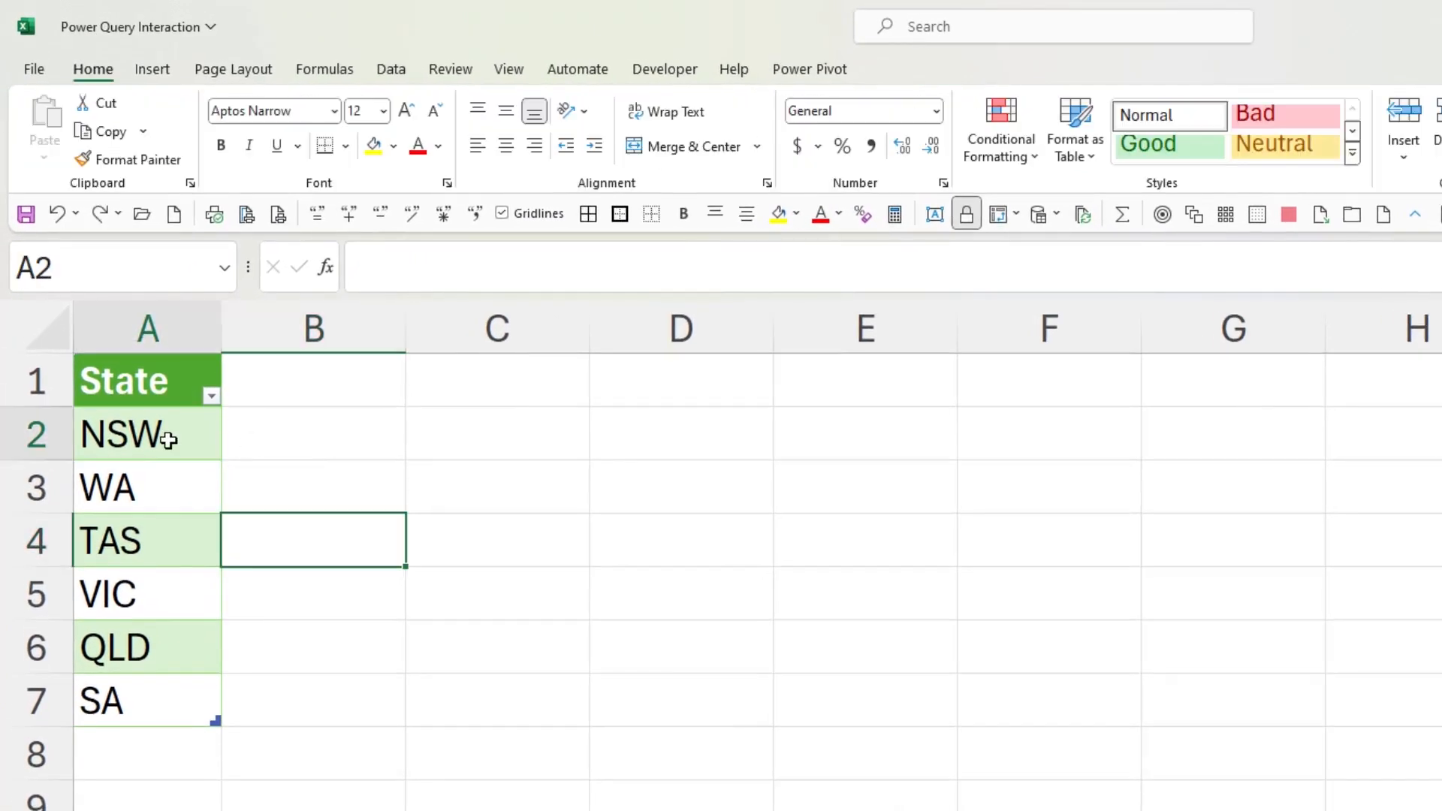
pyautogui.moveTo(151, 428); pyautogui.dragTo(146, 705)
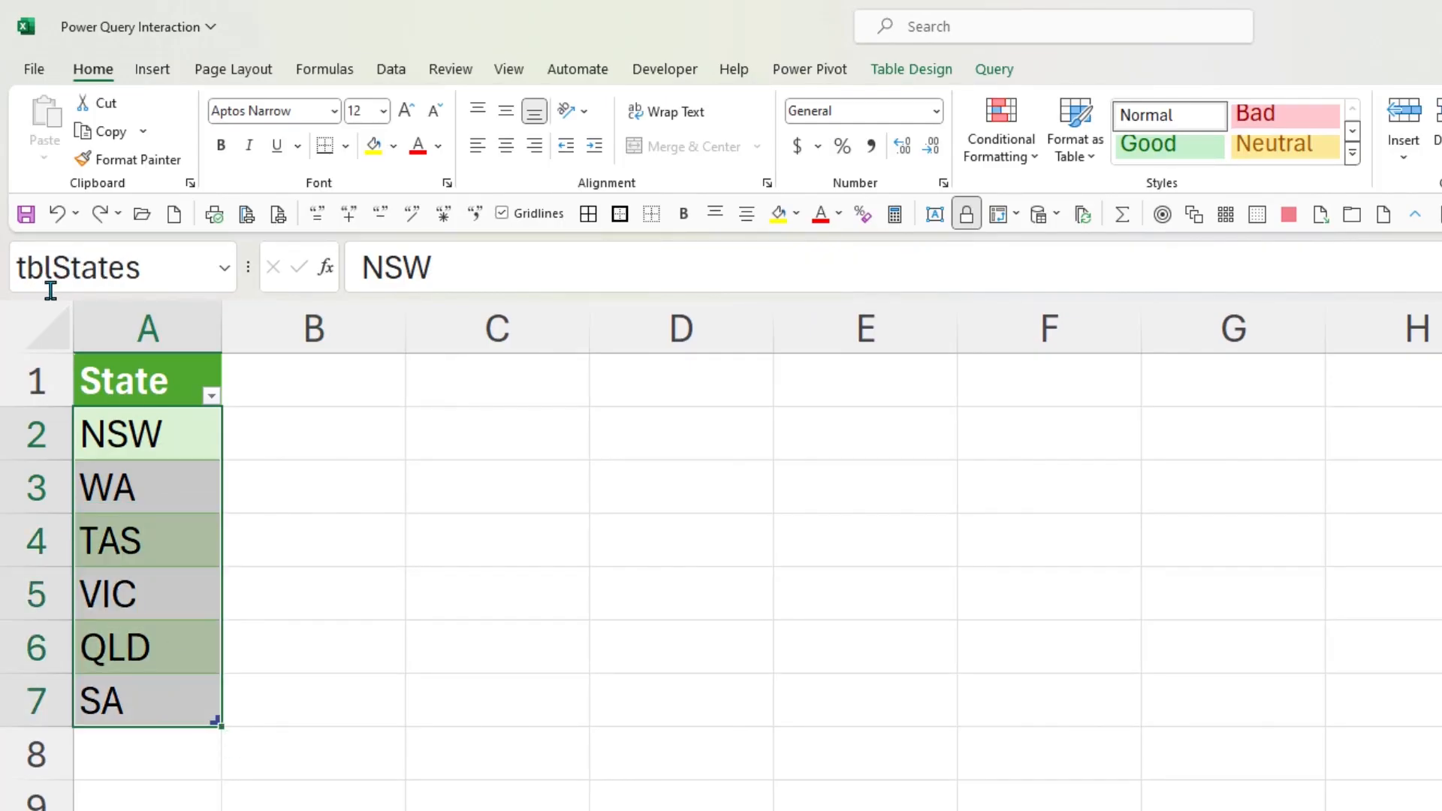
pyautogui.click(169, 271)
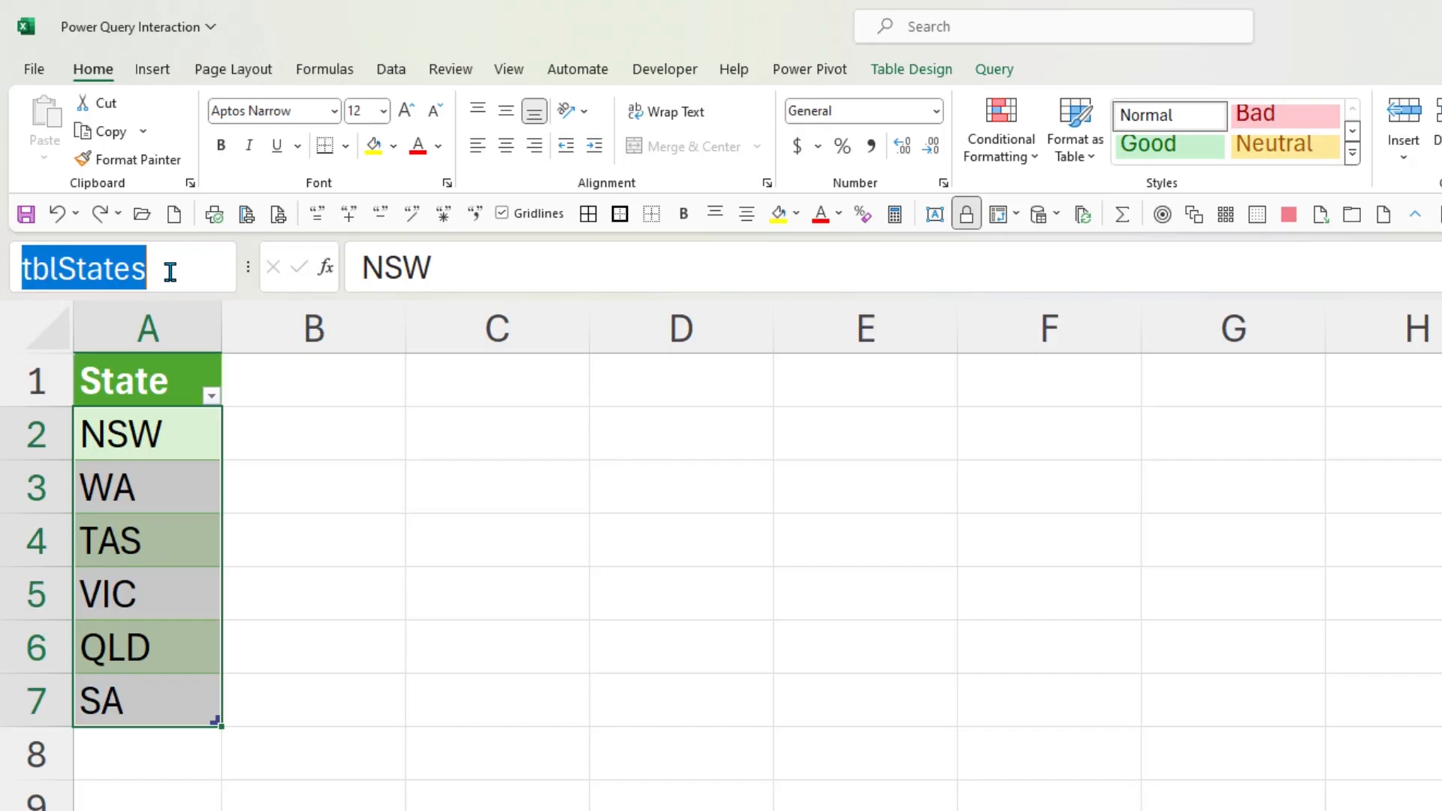
pyautogui.write('rngStates')
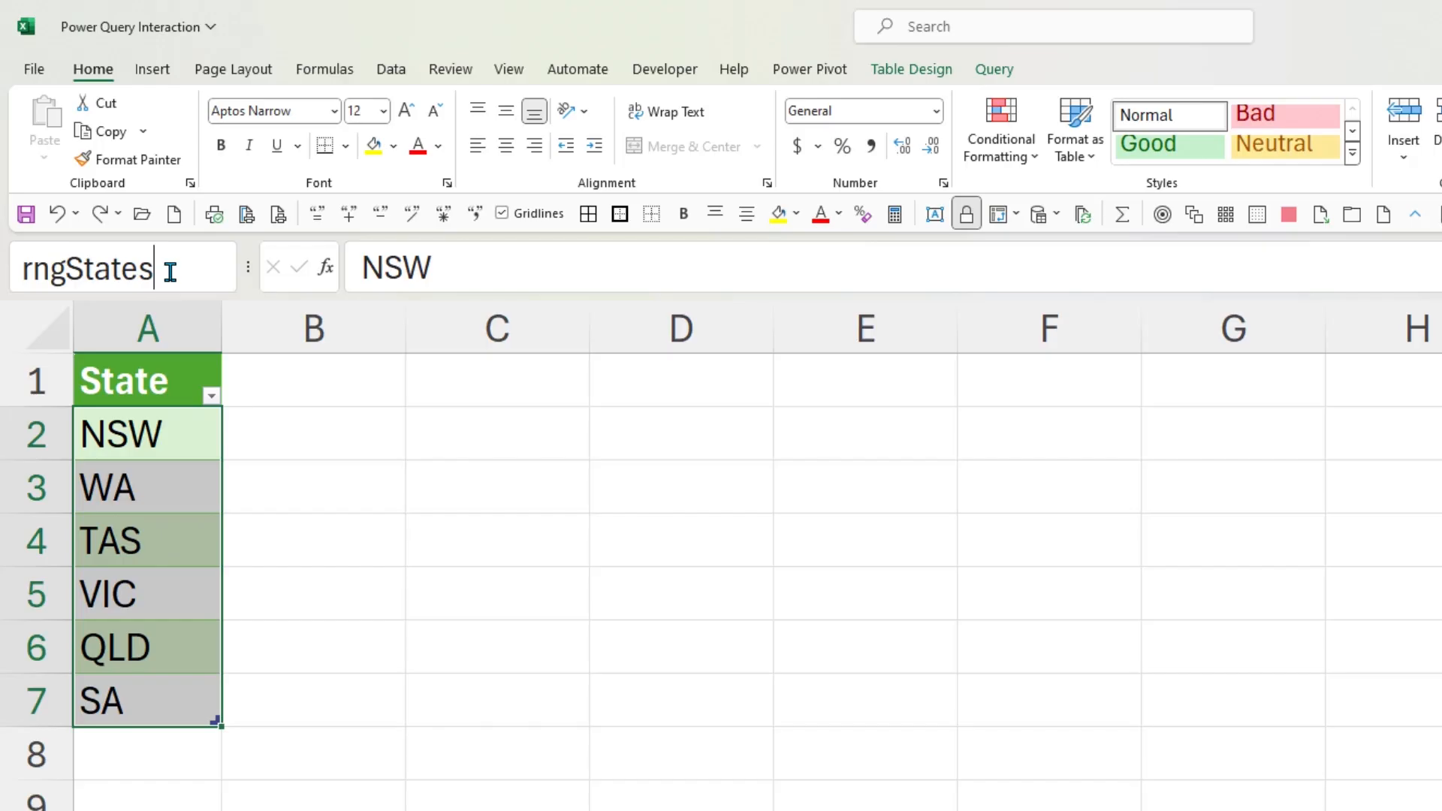
pyautogui.press('Return')
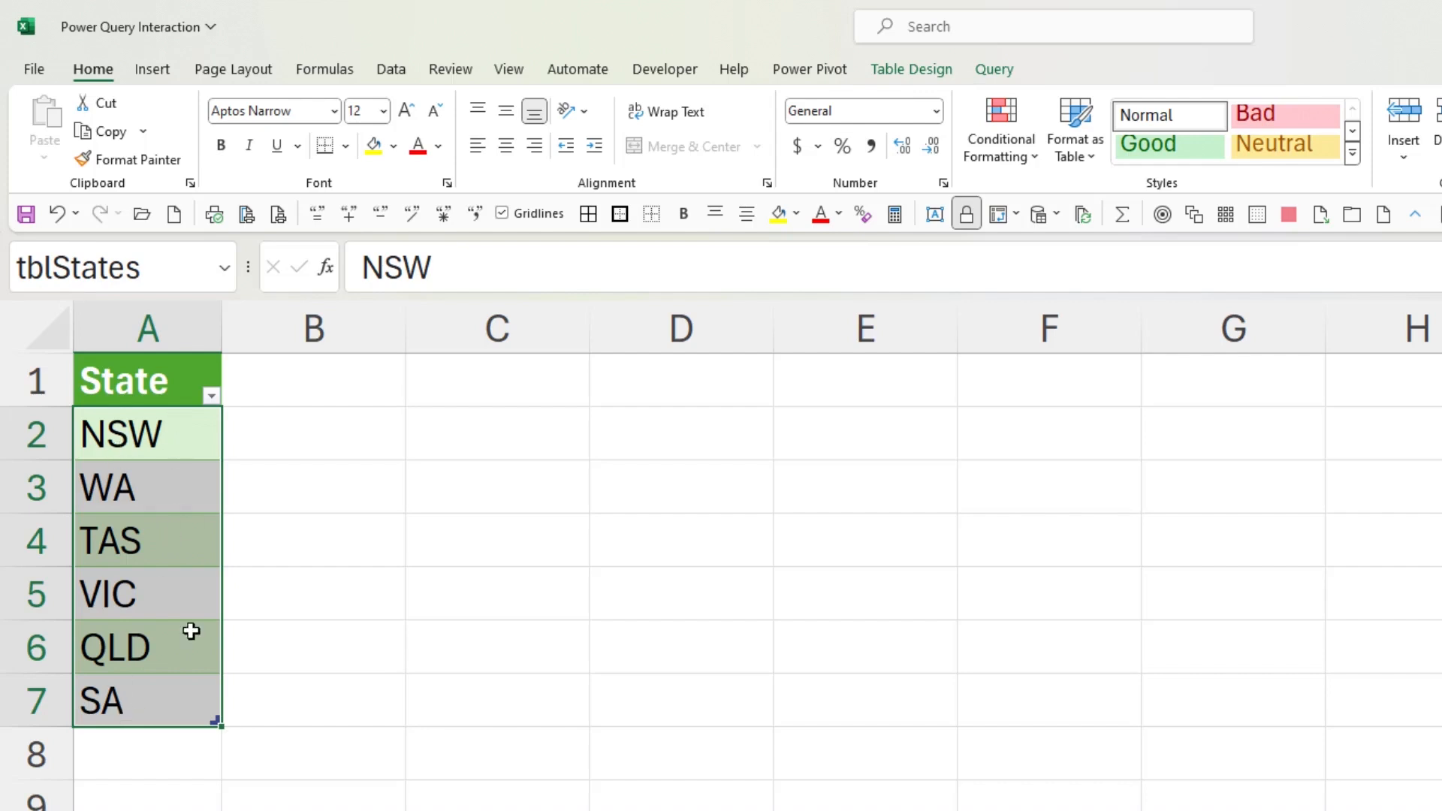
# Test the range name with the formula =rngStates in D2 and clear the cell again
pyautogui.click(699, 431)
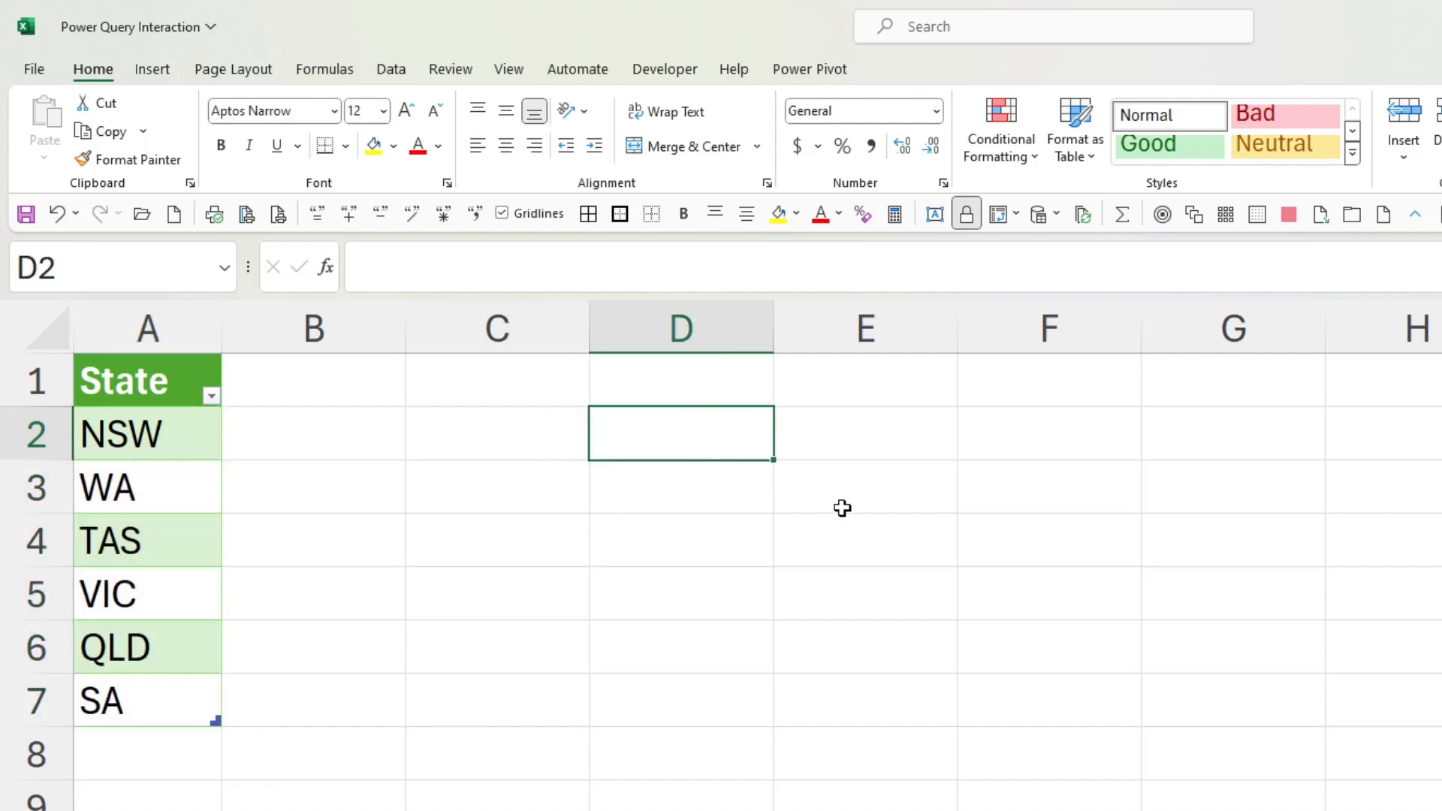
pyautogui.write('=rngStates')
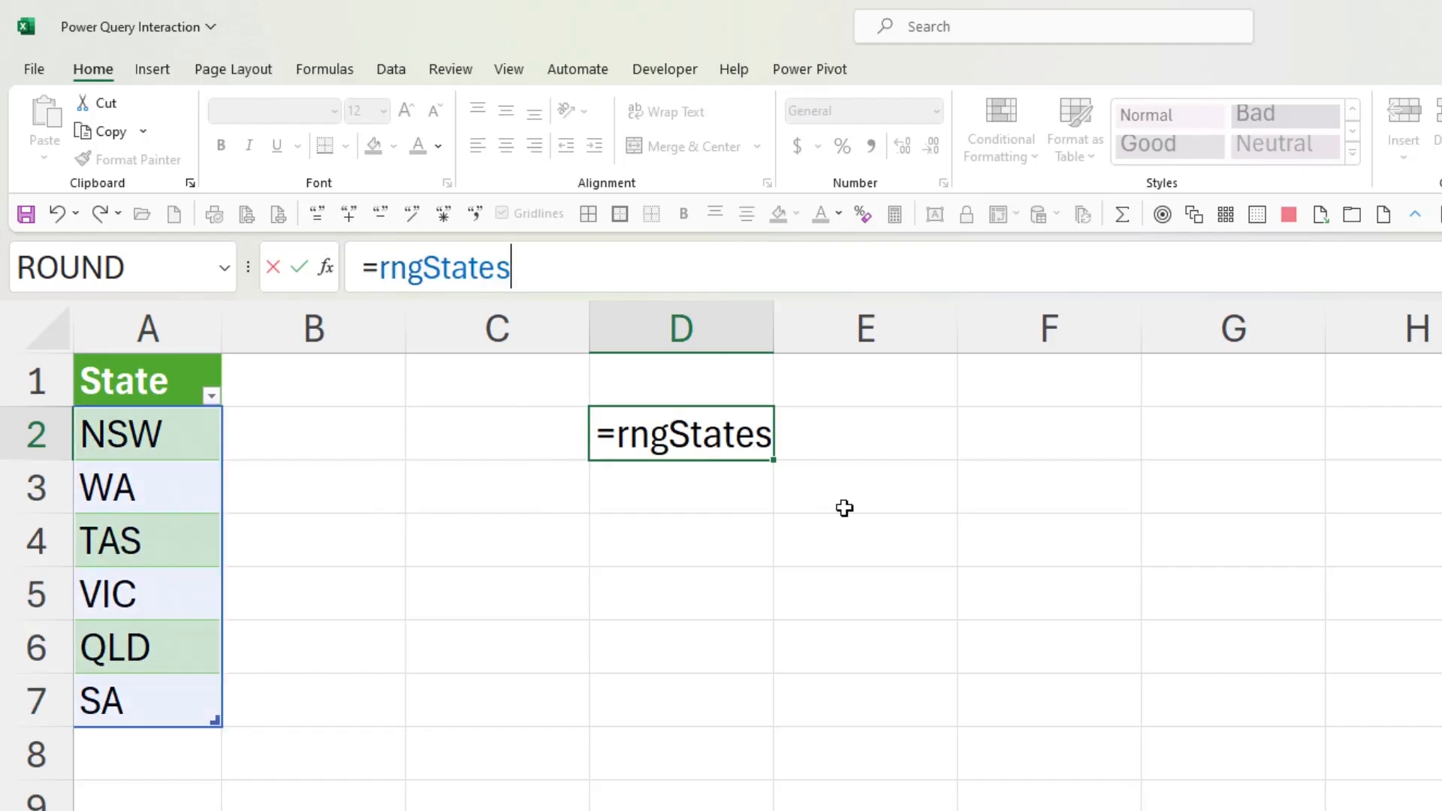
pyautogui.press('Return')
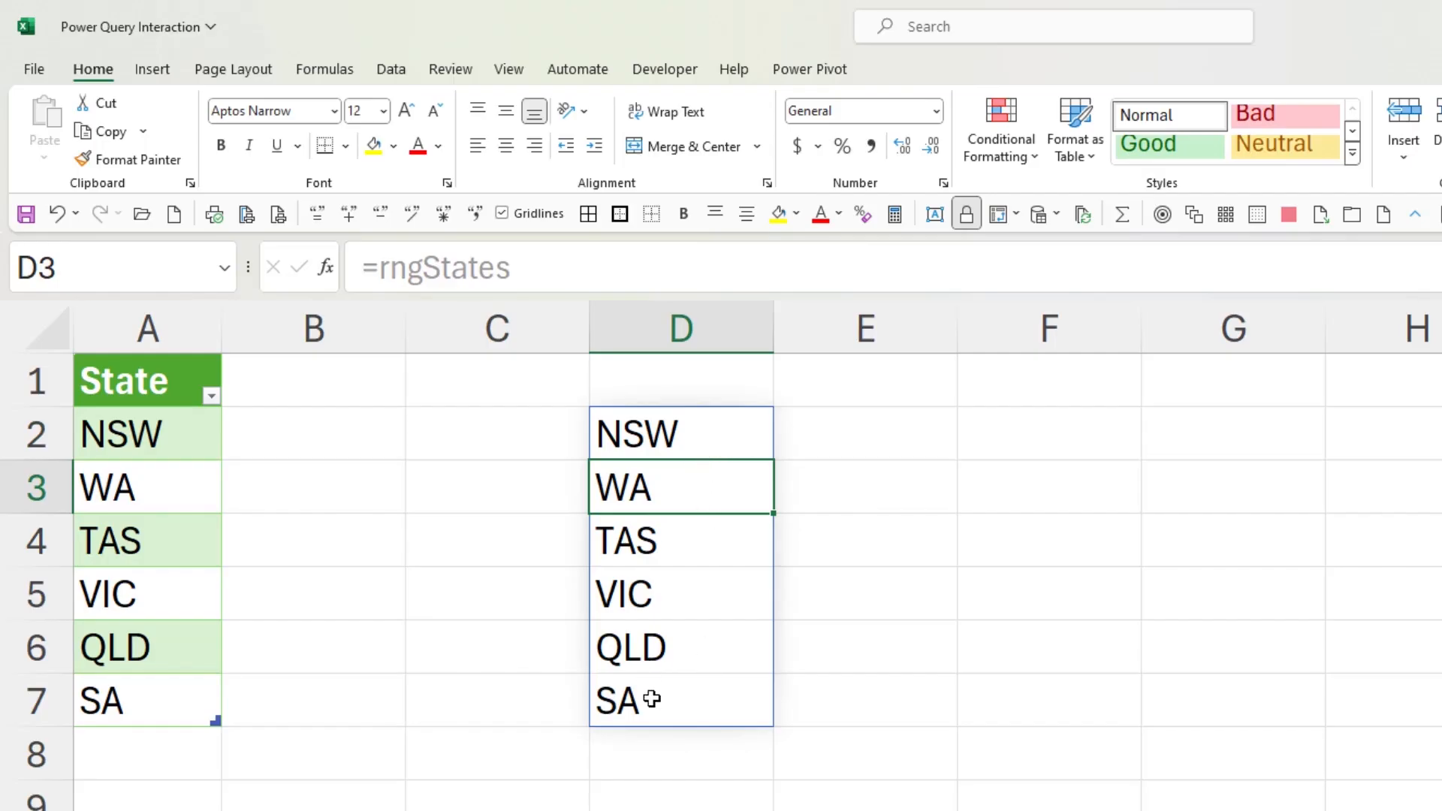
pyautogui.click(682, 429)
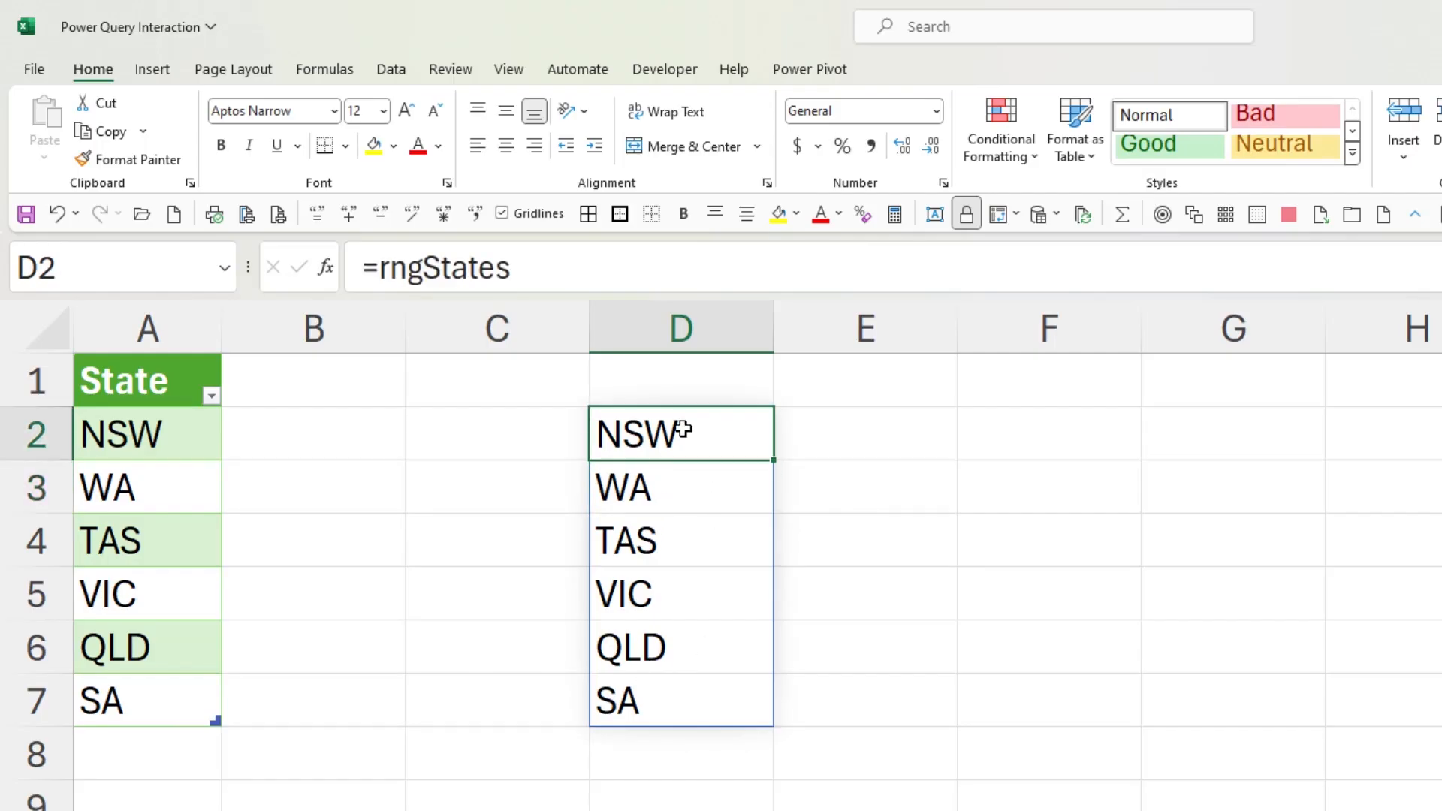
pyautogui.press('Delete')
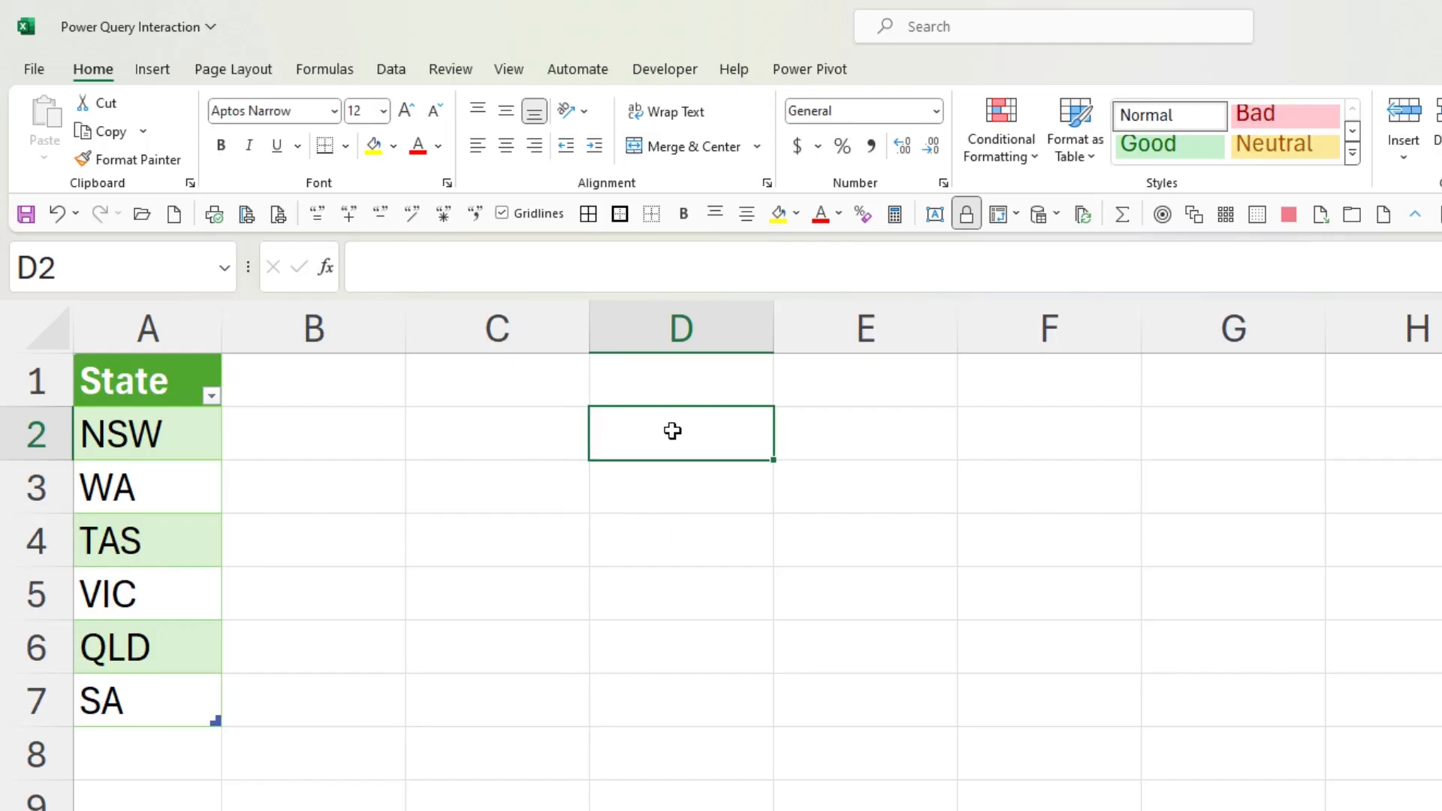
# On the next, blank worksheet, widen column A and enter the label Select State in A2
pyautogui.hotkey('ctrl', 'pagedown')
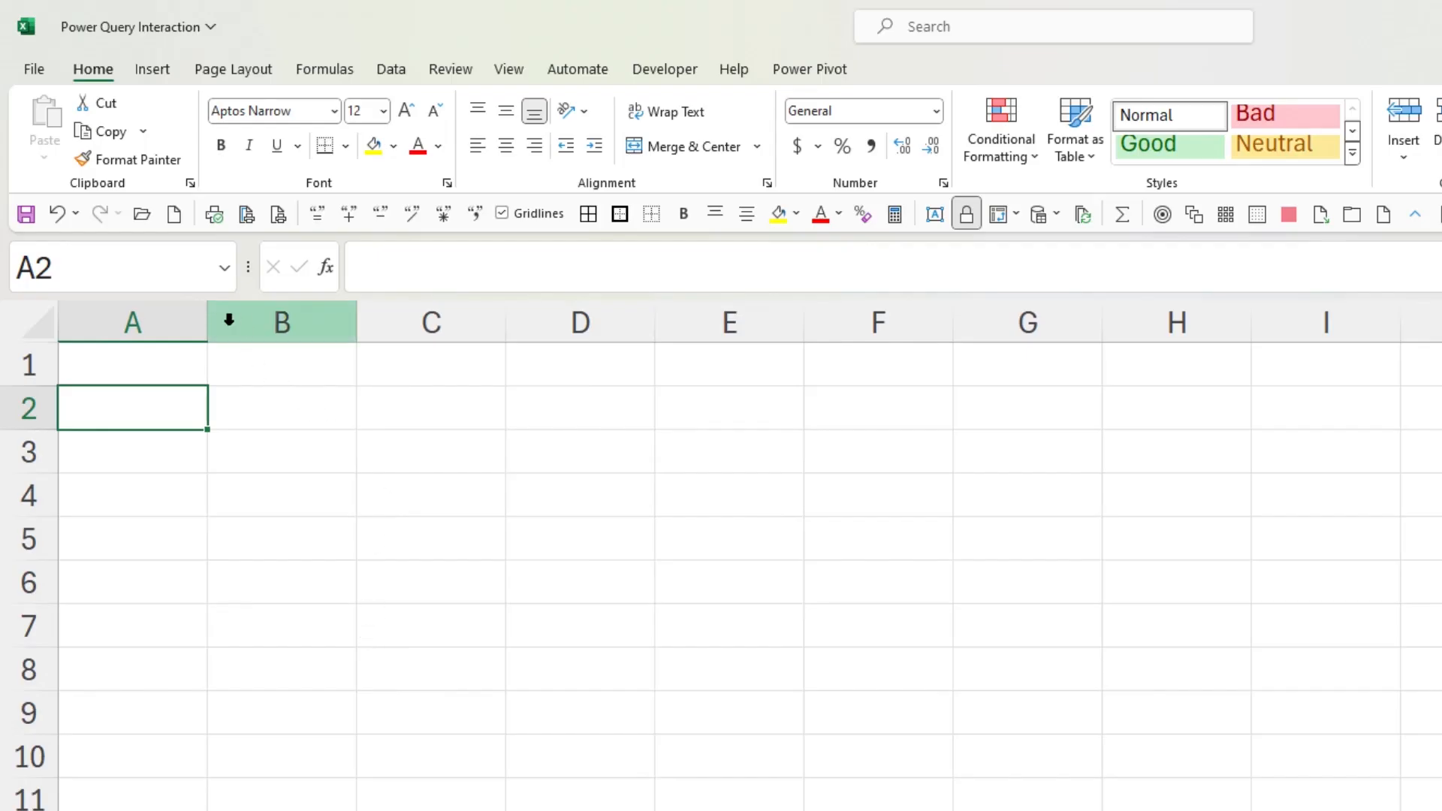
pyautogui.moveTo(207, 319); pyautogui.dragTo(277, 319)
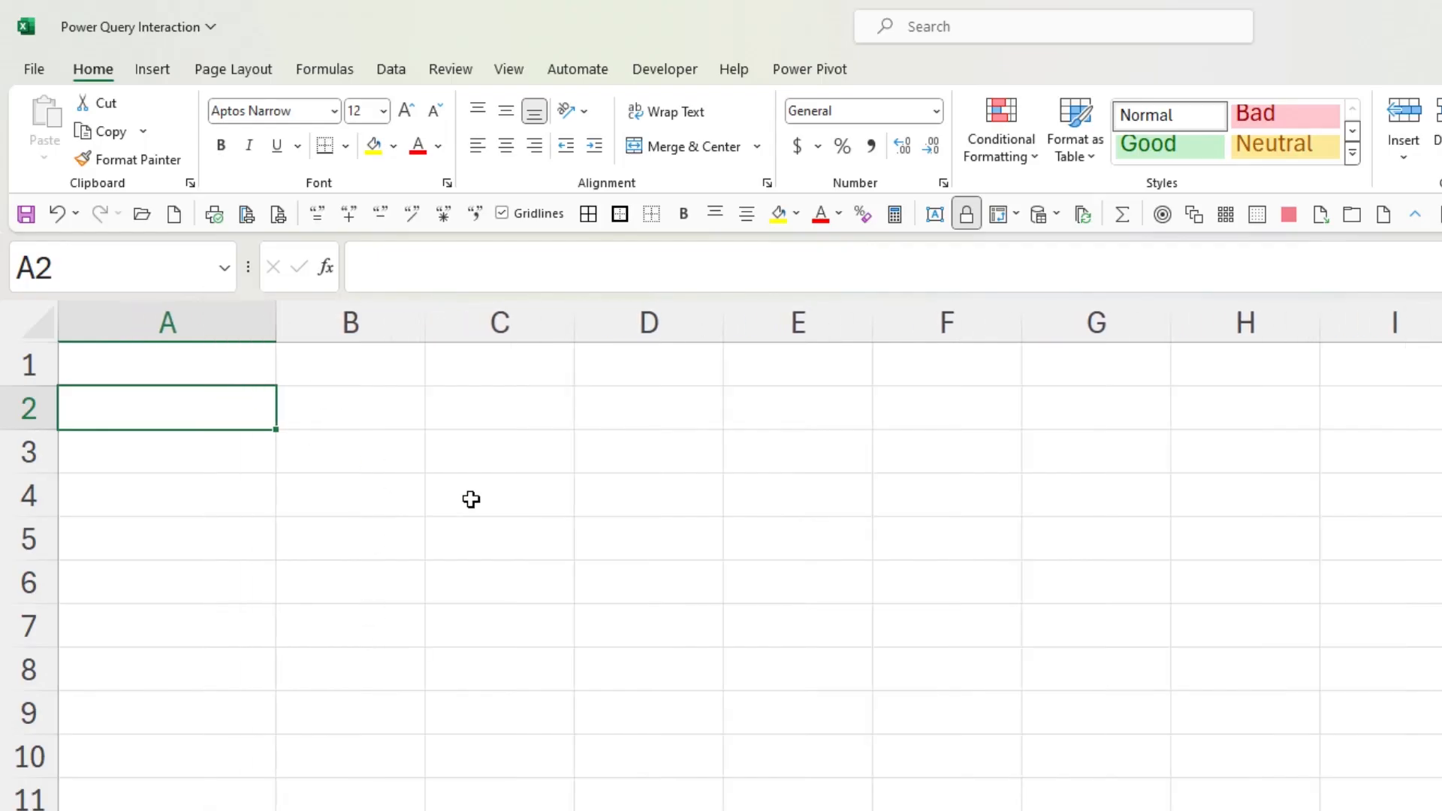
pyautogui.write('Select S')
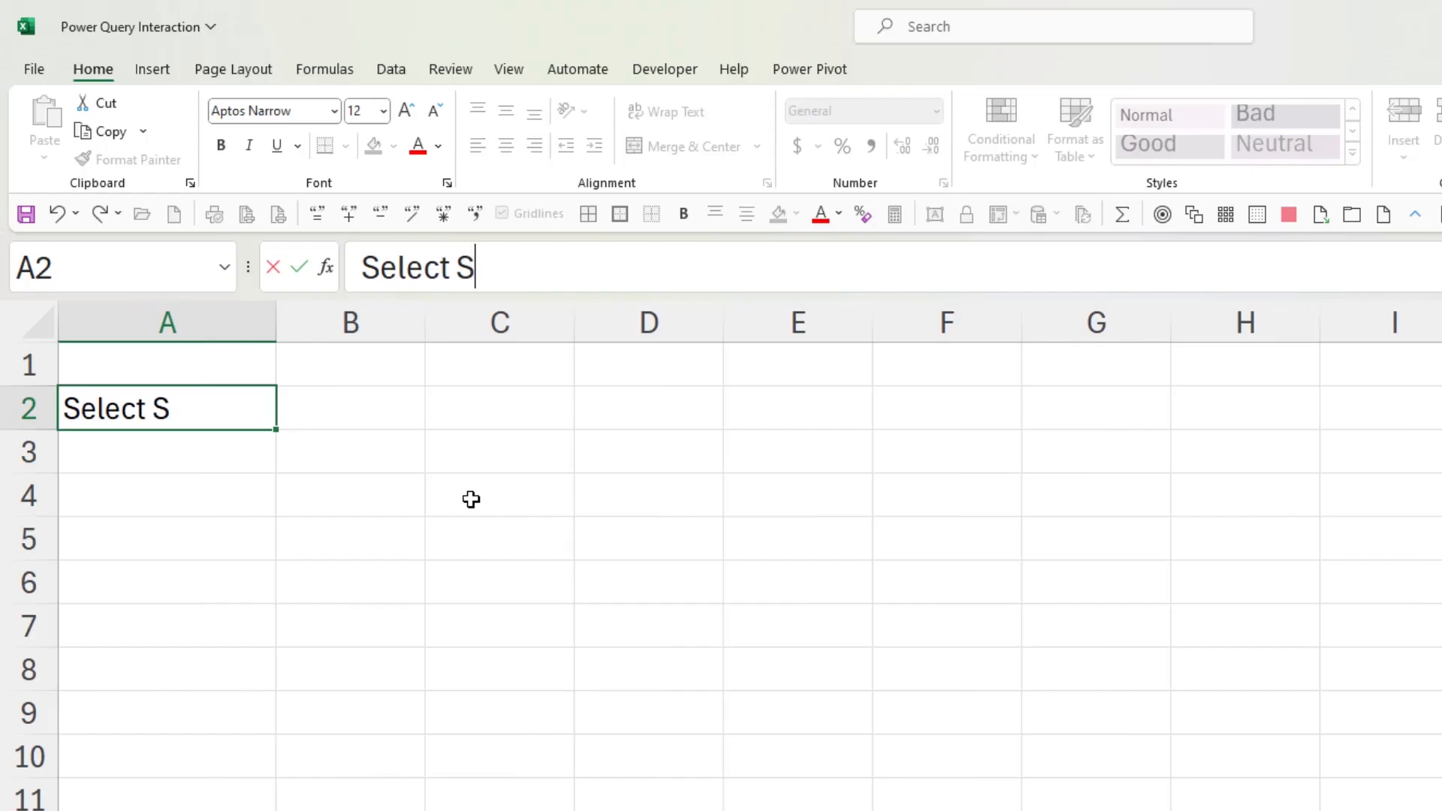
pyautogui.write('tats')
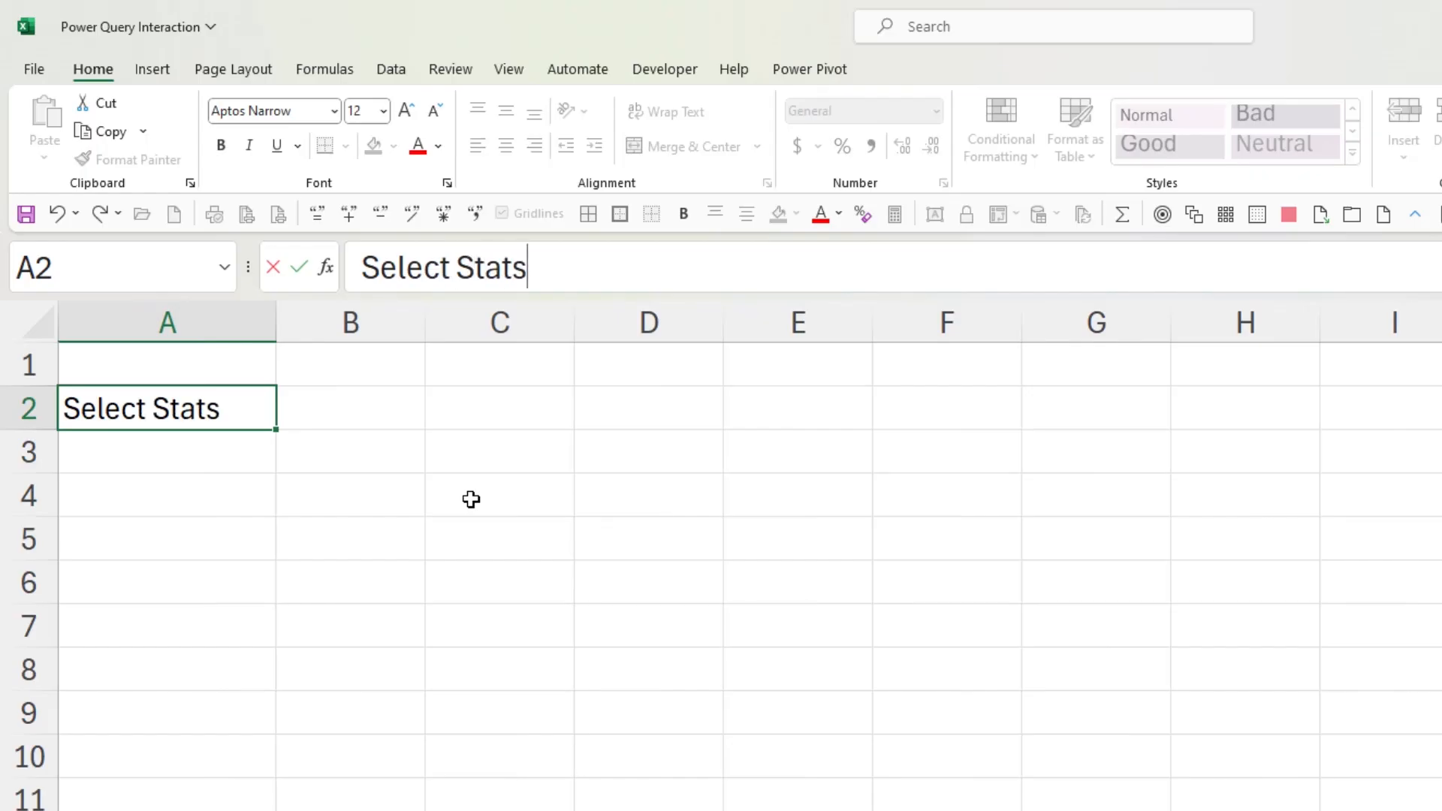
pyautogui.press('BackSpace')
pyautogui.write('e')
pyautogui.press('Tab')
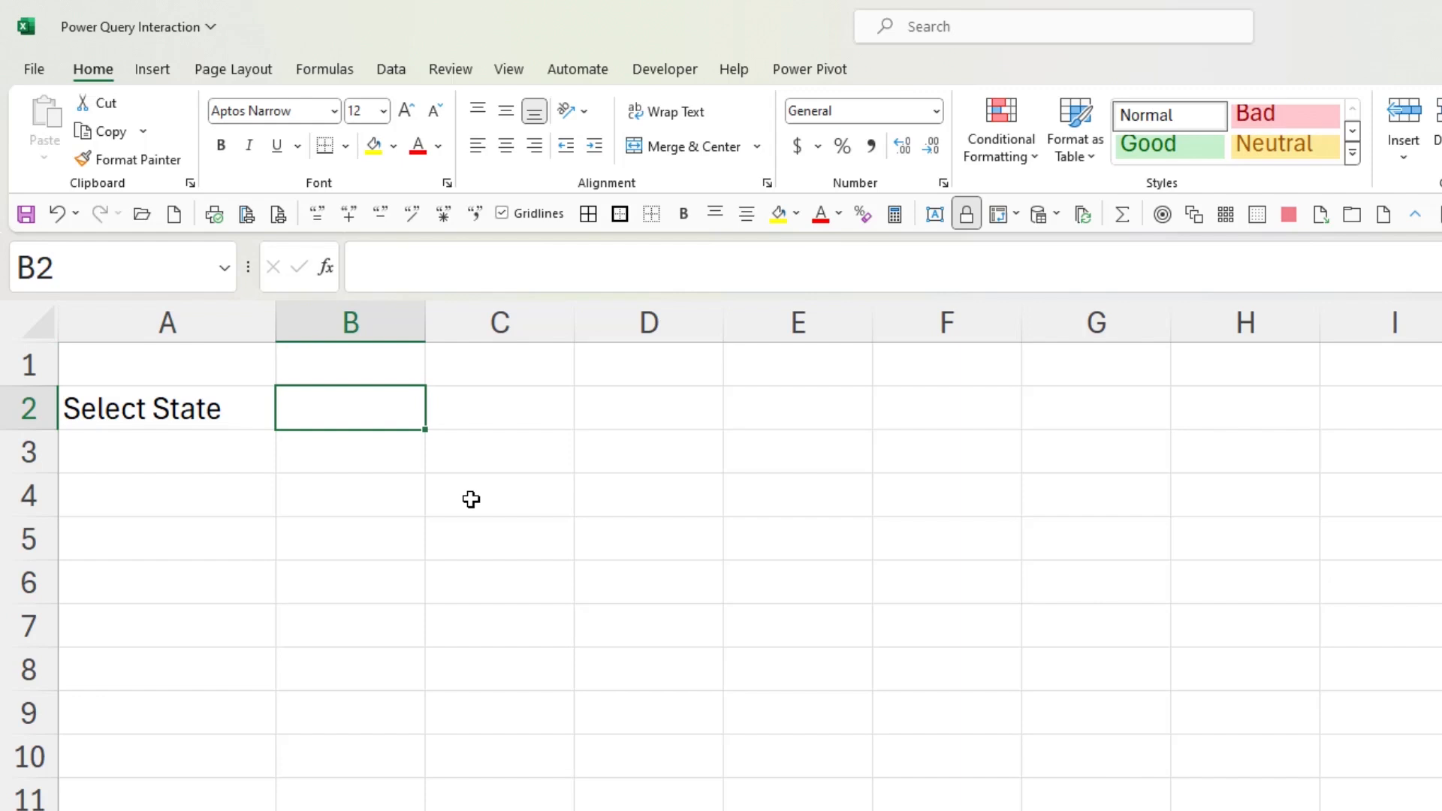
# Fill B2 with yellow and give it List data validation with the source =rngStates
pyautogui.click(778, 214)
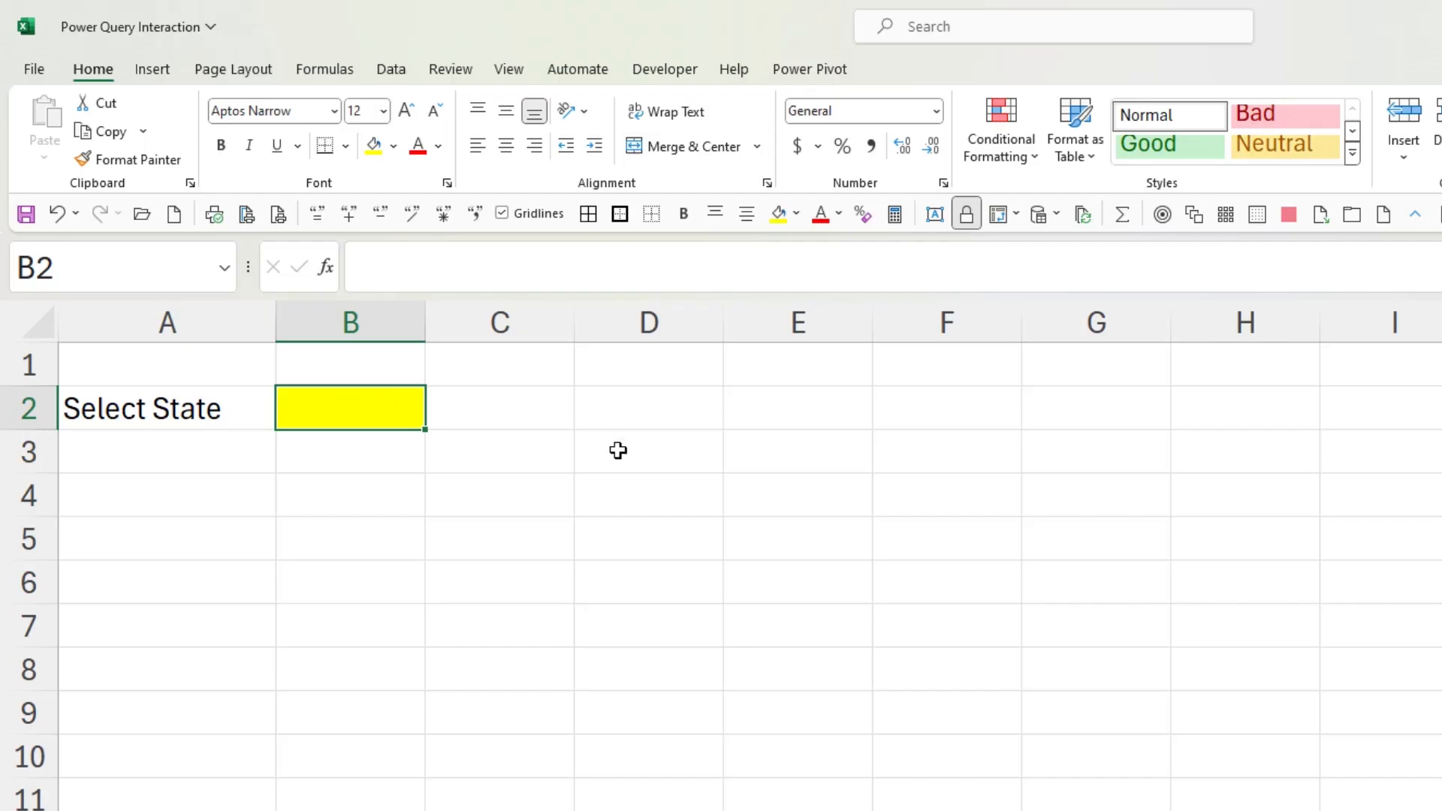
pyautogui.press('alt')
pyautogui.press('d')
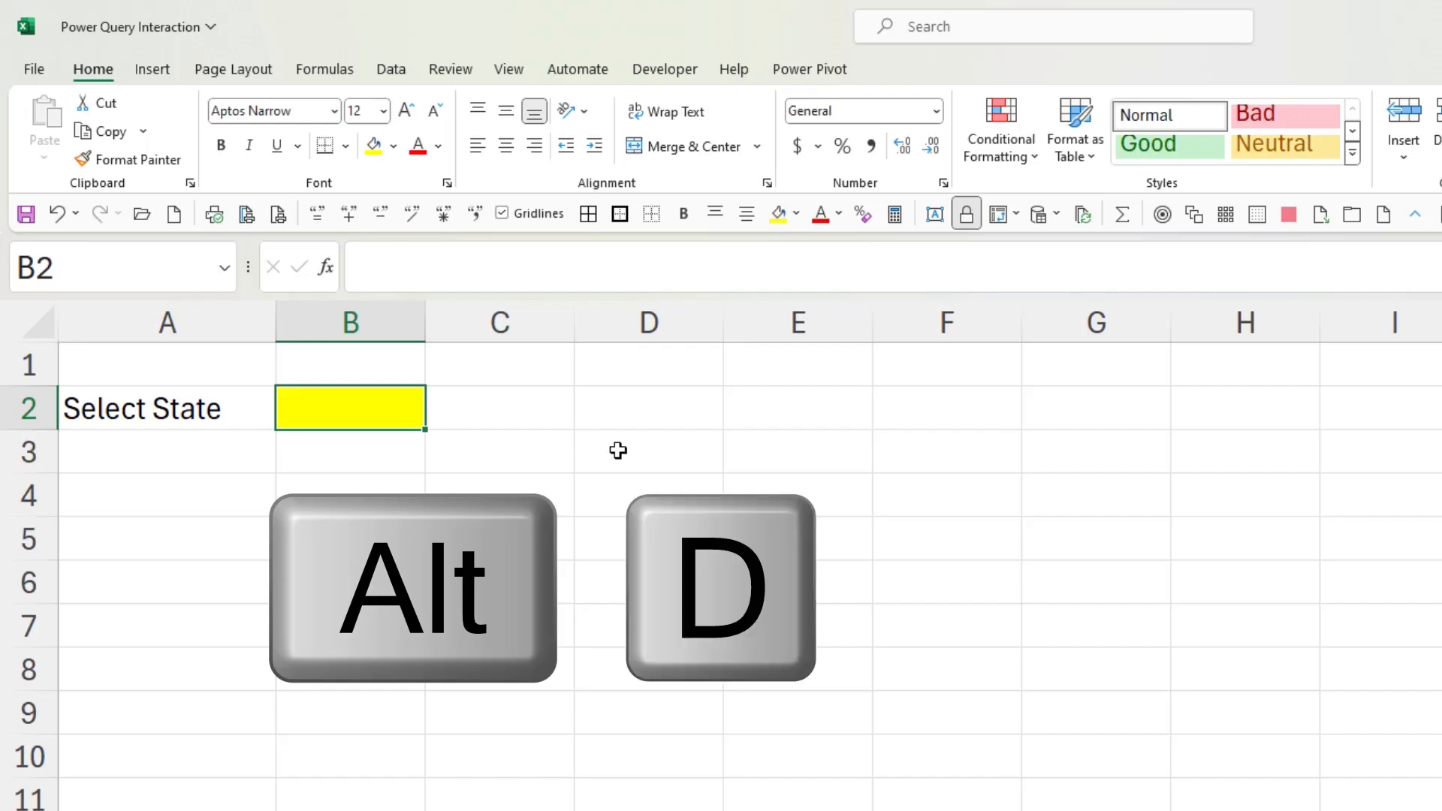
pyautogui.press('l')
pyautogui.press('alt')
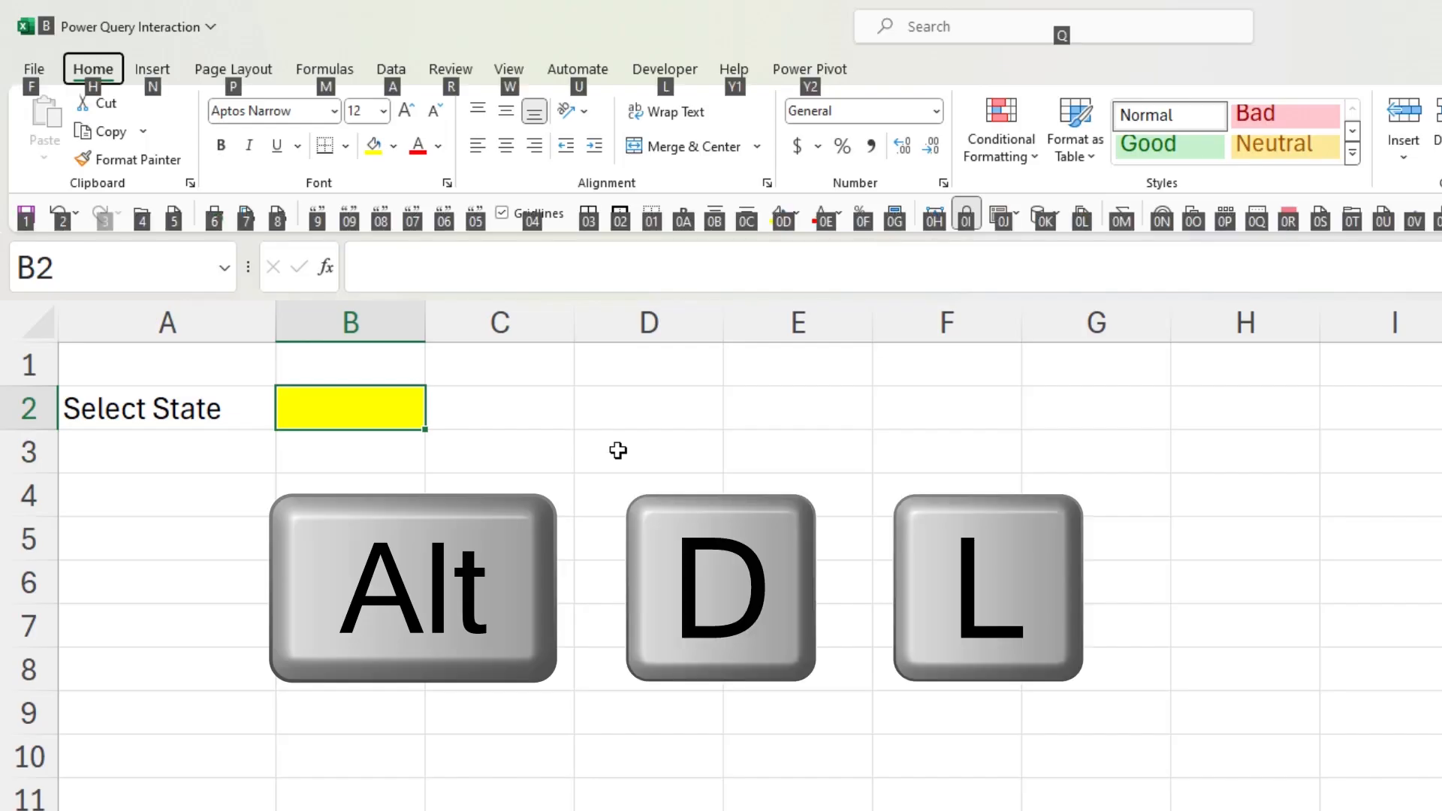
pyautogui.press('d')
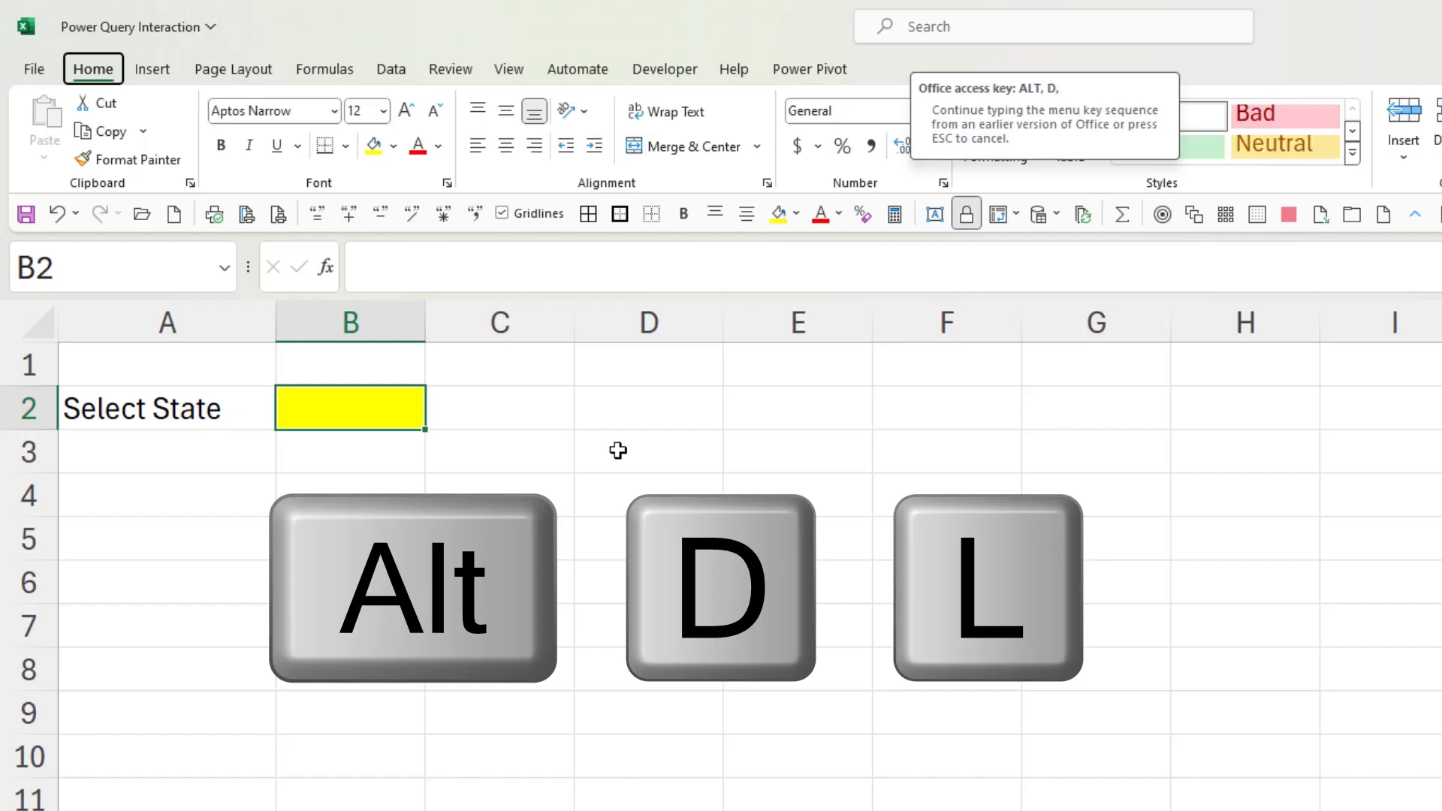
pyautogui.press('l')
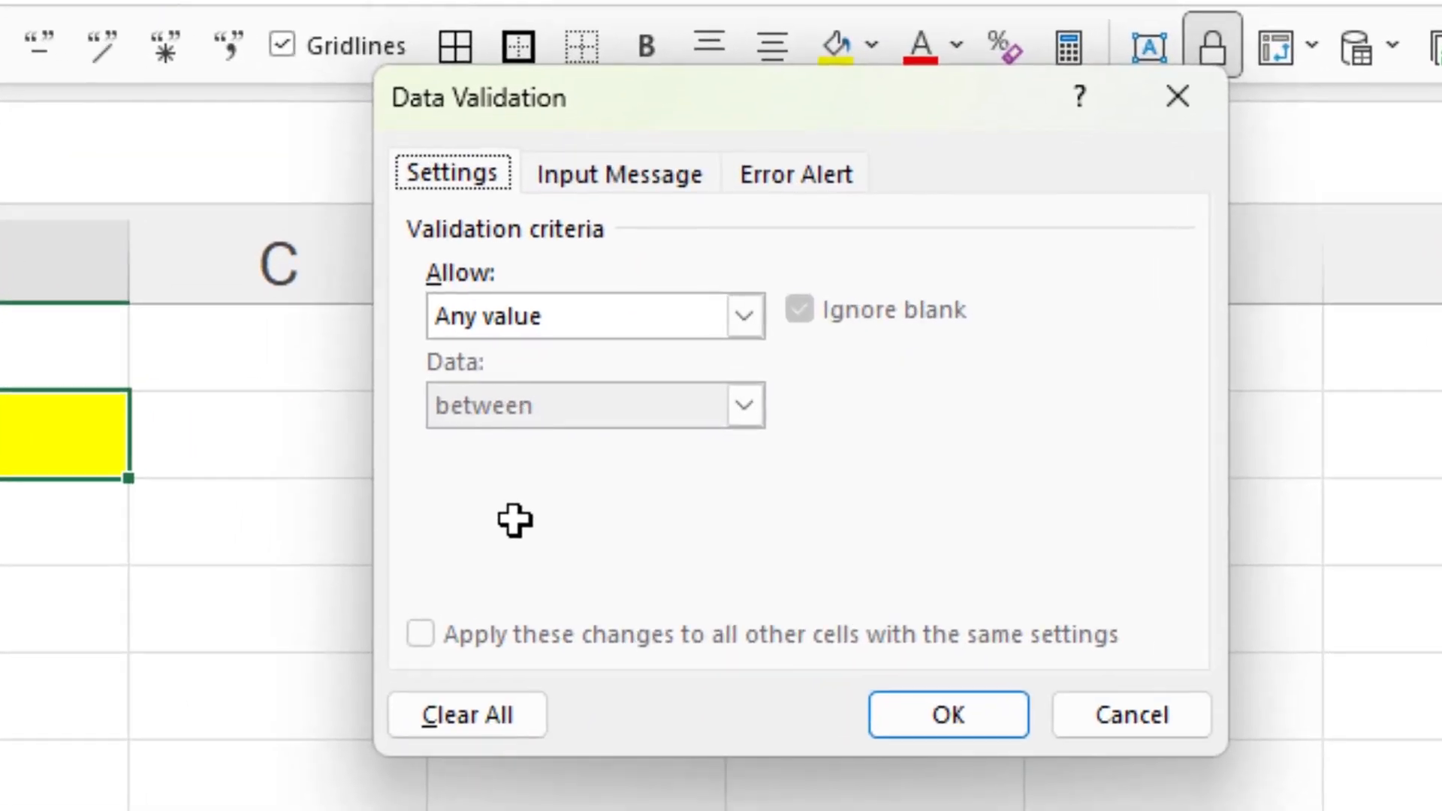
pyautogui.click(595, 312)
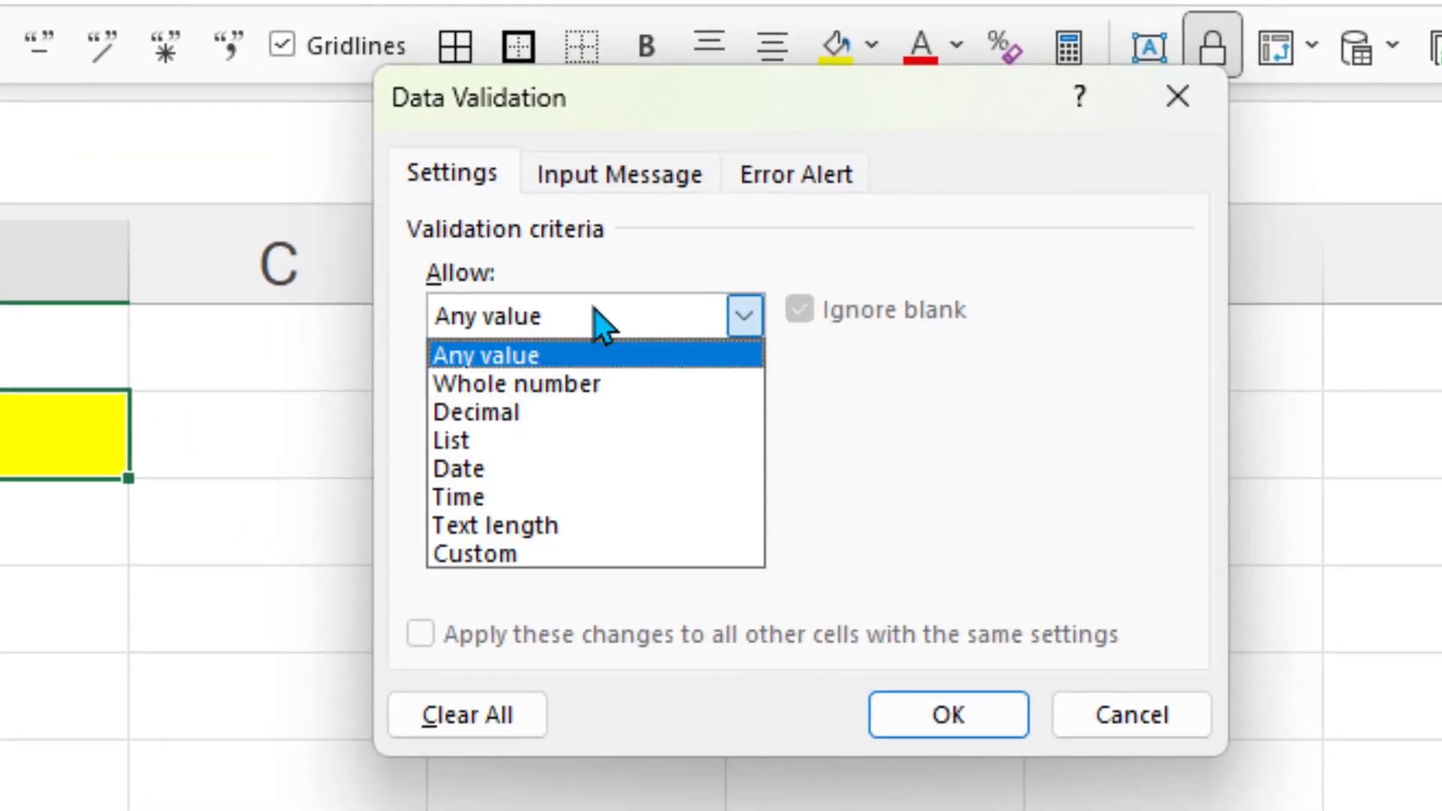
pyautogui.click(562, 445)
pyautogui.click(580, 493)
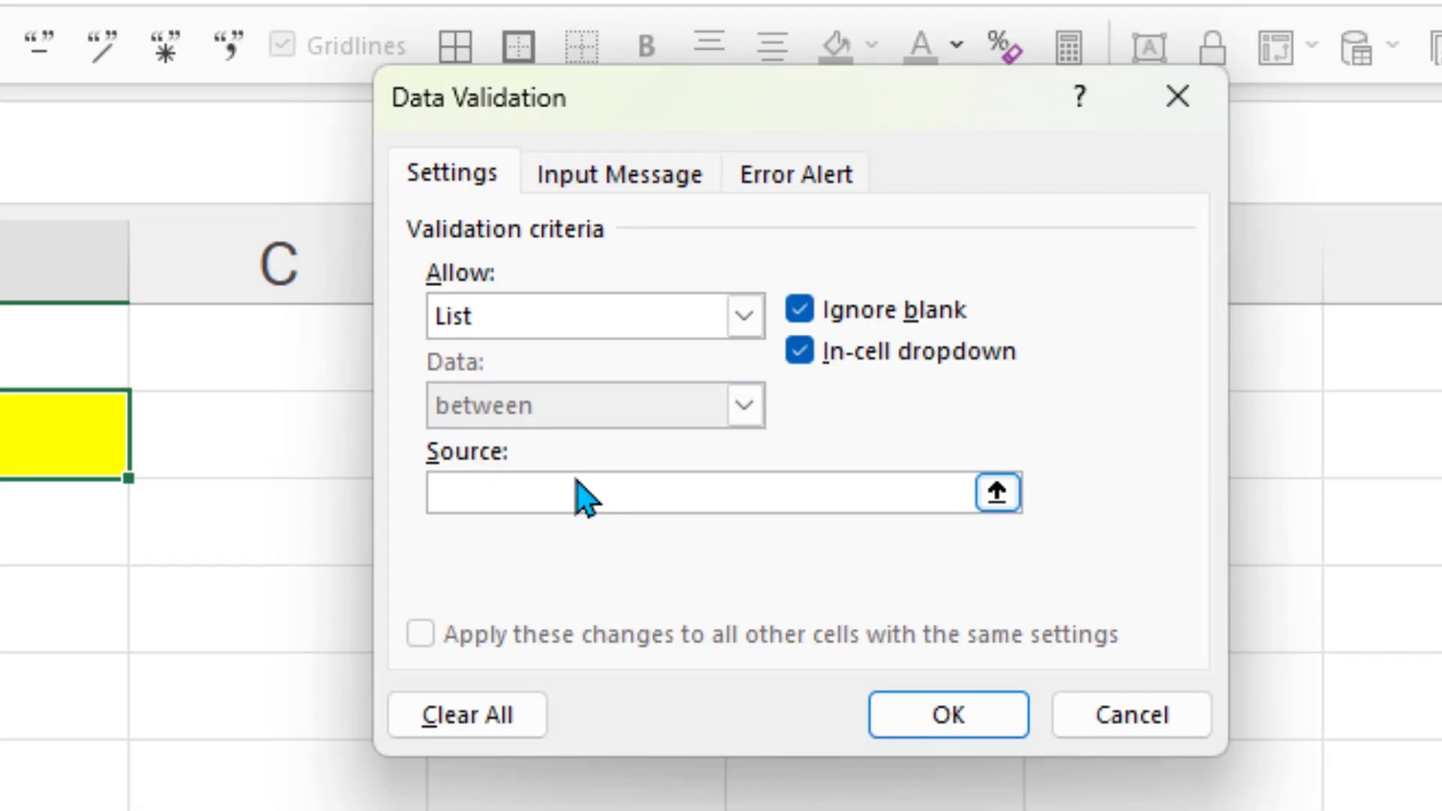
pyautogui.write('=rngStates')
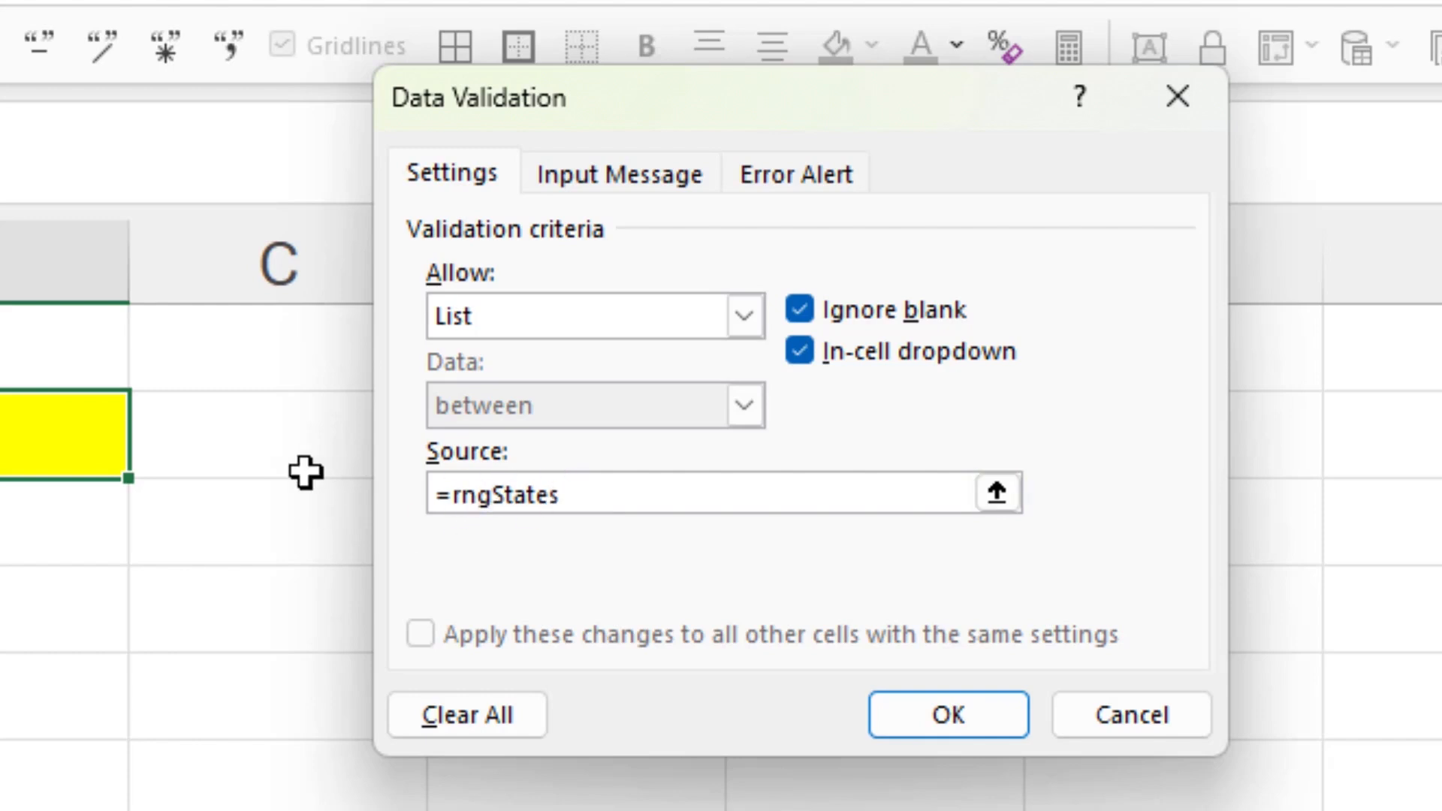
pyautogui.click(974, 715)
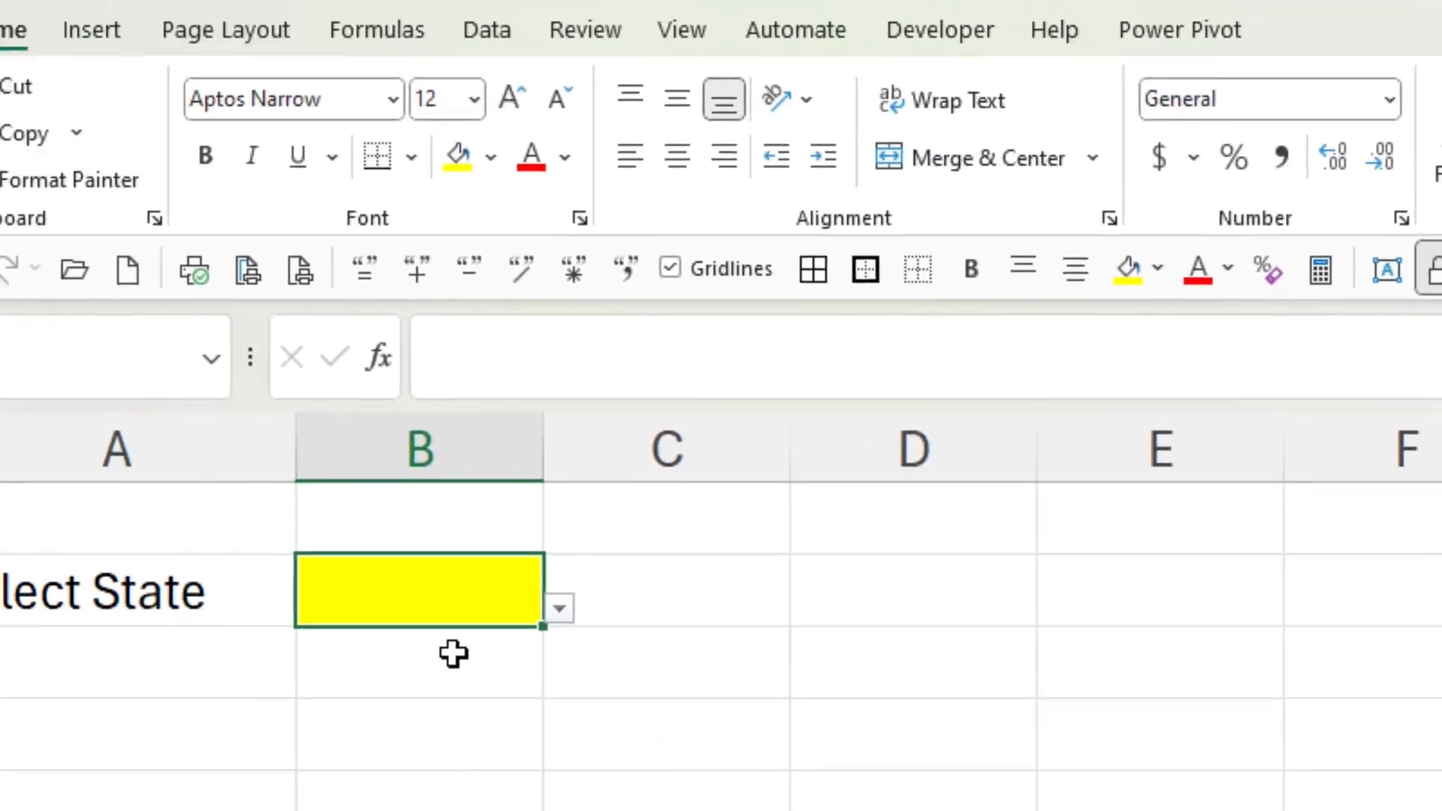
# Choose NSW from the dropdown list in B2 and name the cell StateFilter
pyautogui.click(681, 655)
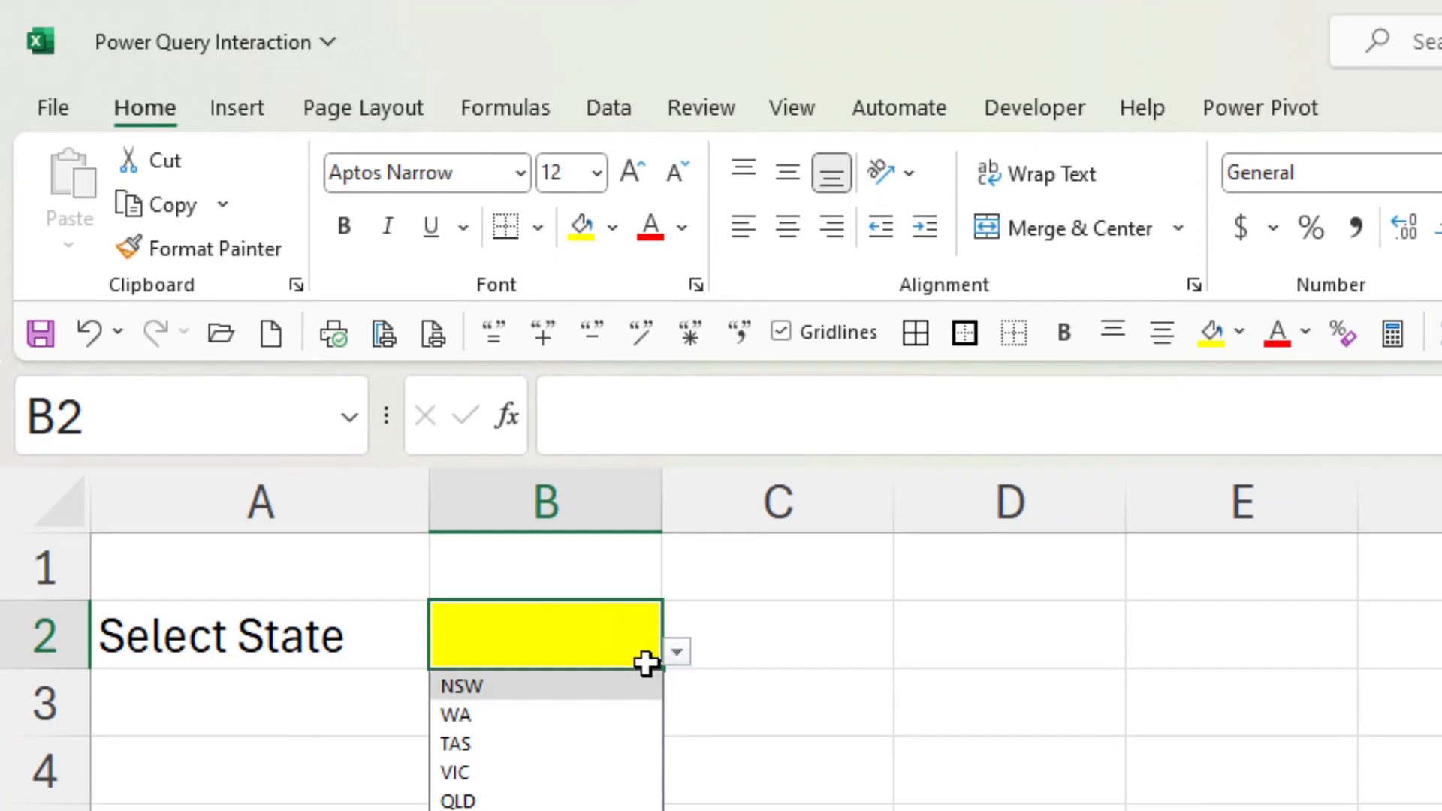
pyautogui.click(606, 687)
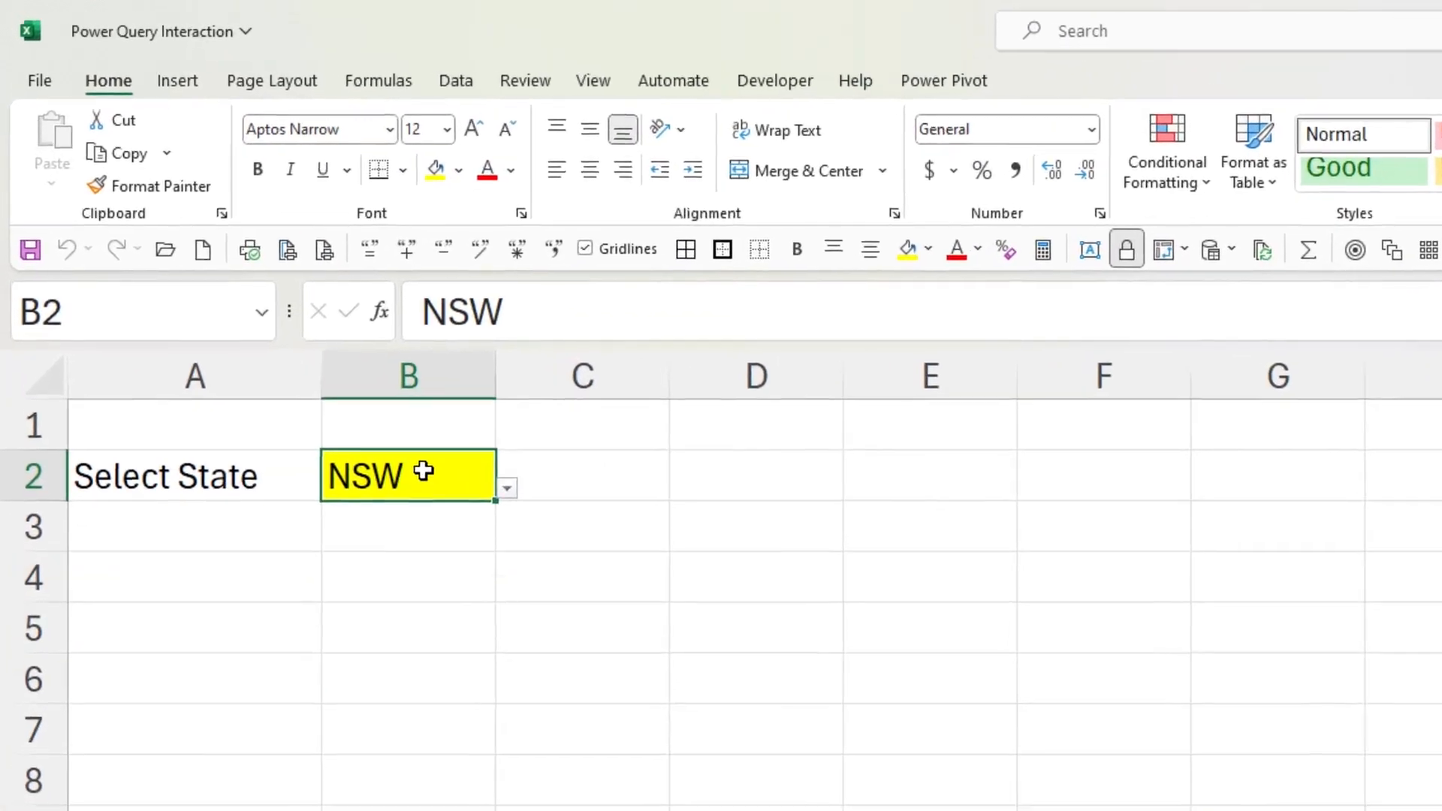
pyautogui.click(154, 307)
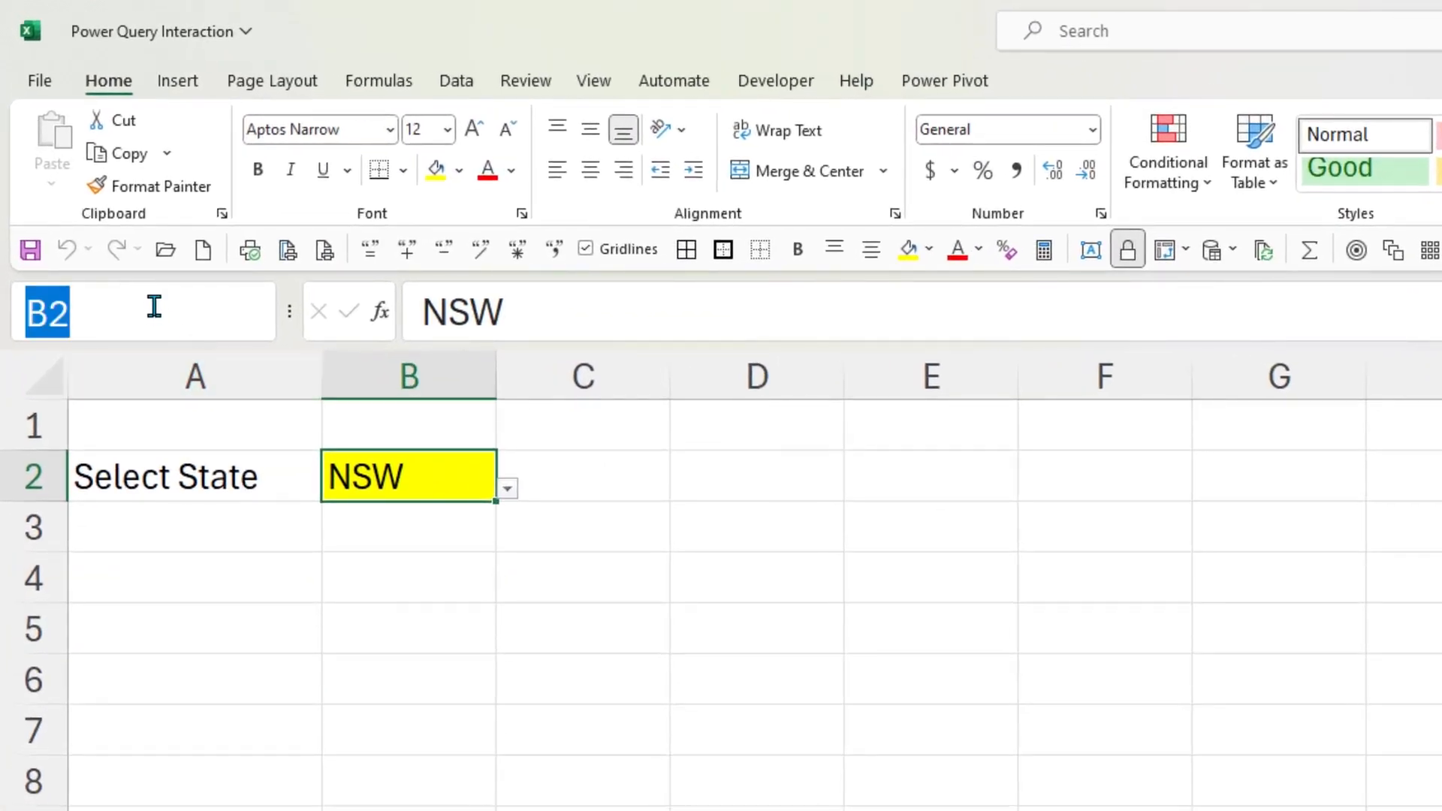
pyautogui.write('StateFilter')
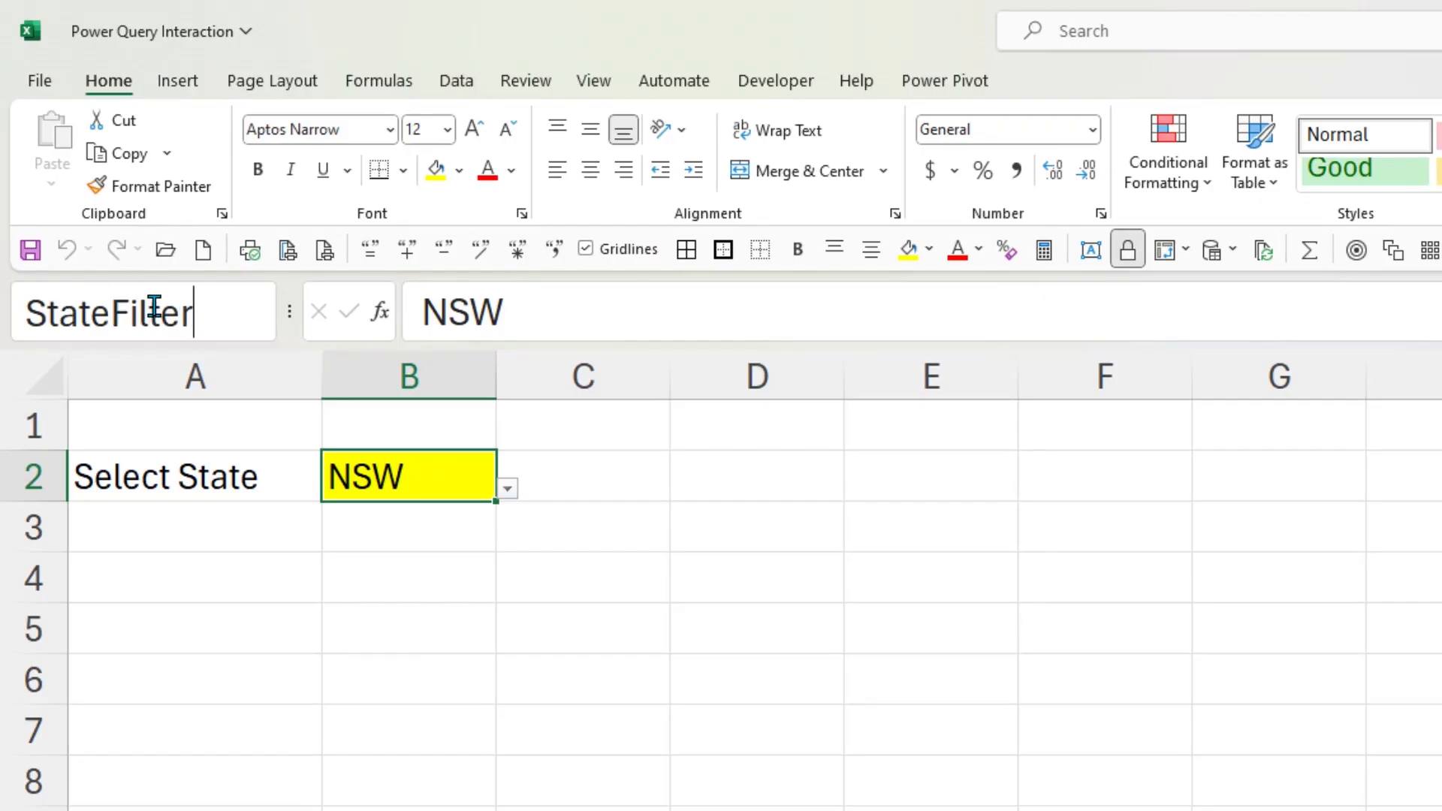
pyautogui.press('Return')
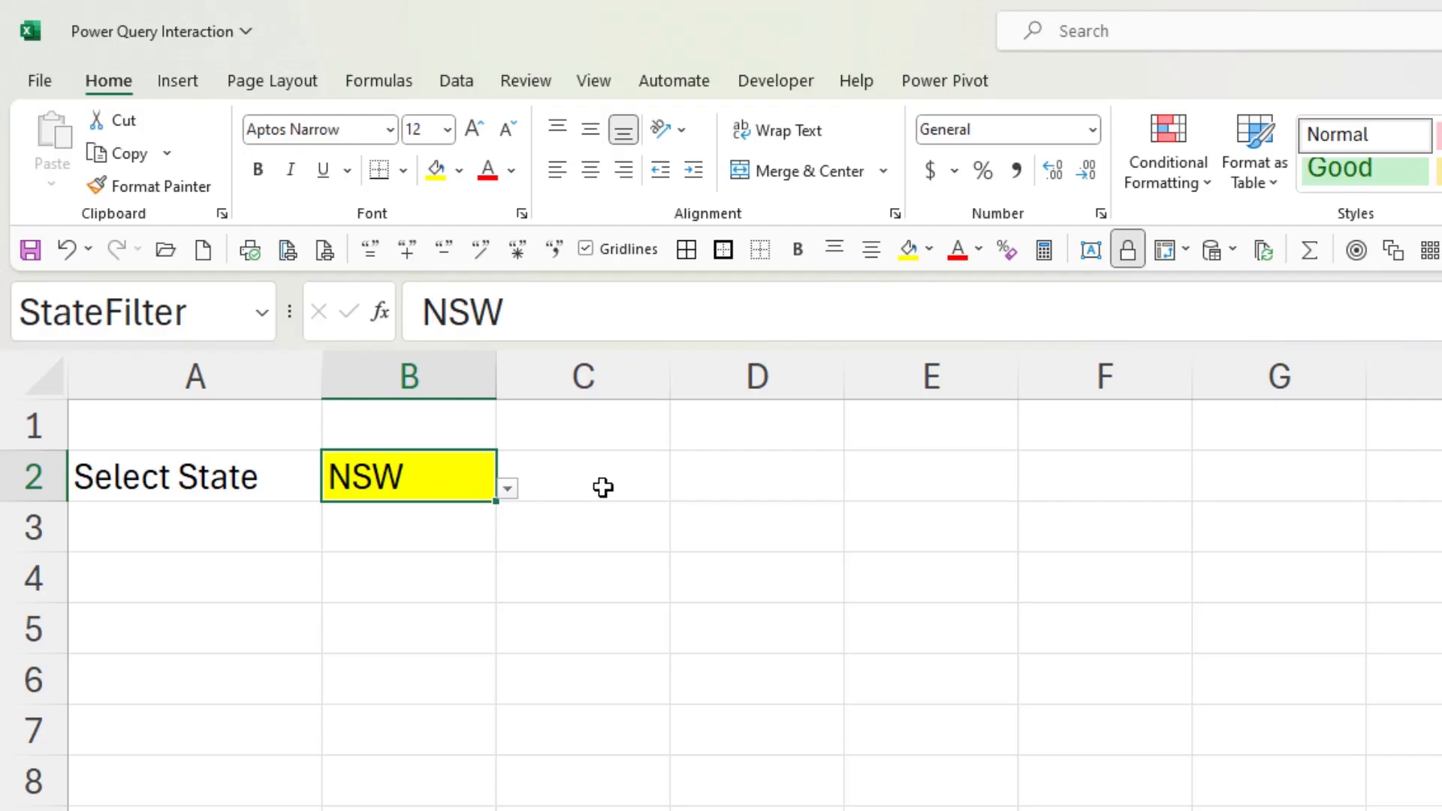
# Create a new query that references the Staging query and filter its State column to NSW only
pyautogui.click(439, 479)
pyautogui.rightClick(1084, 519)
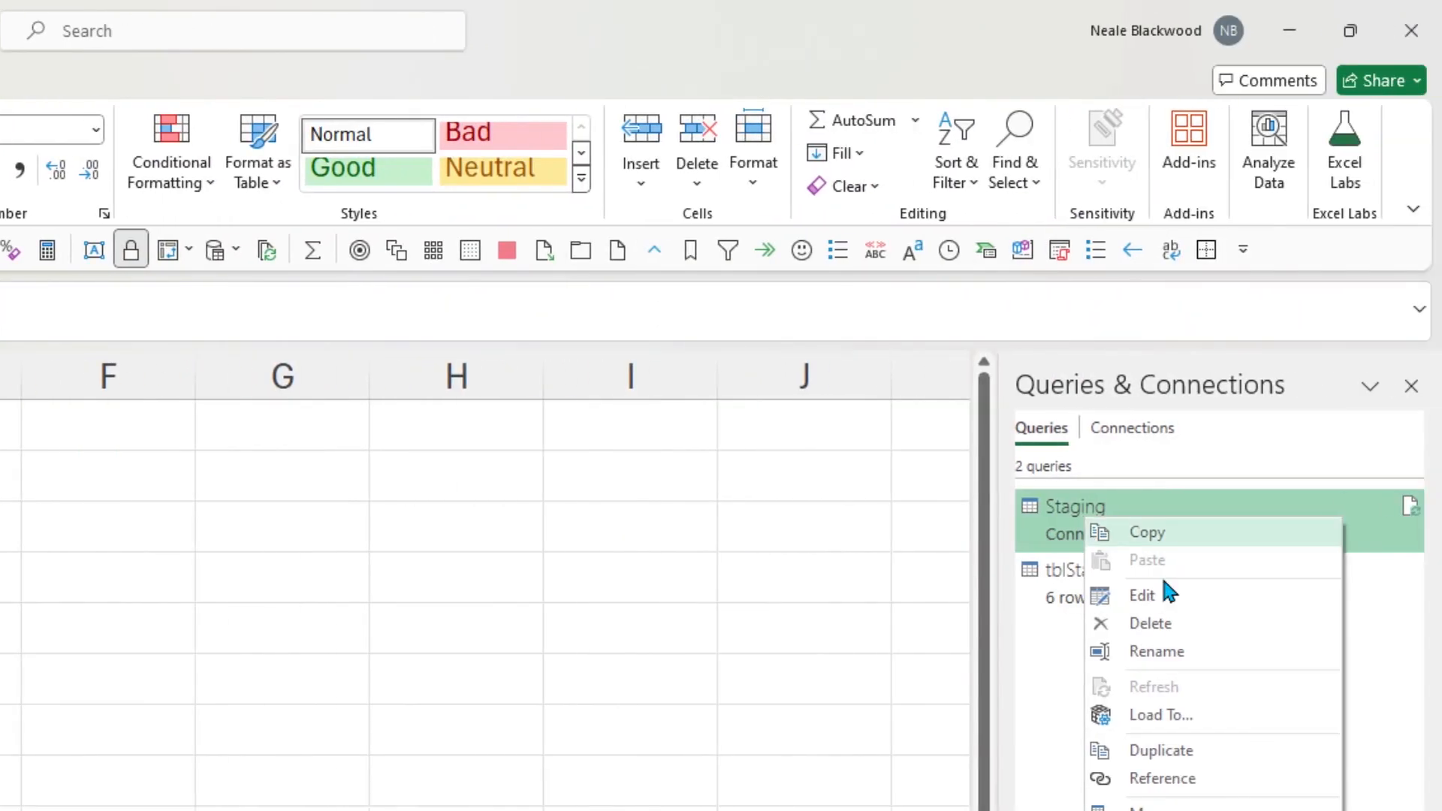
pyautogui.click(1224, 788)
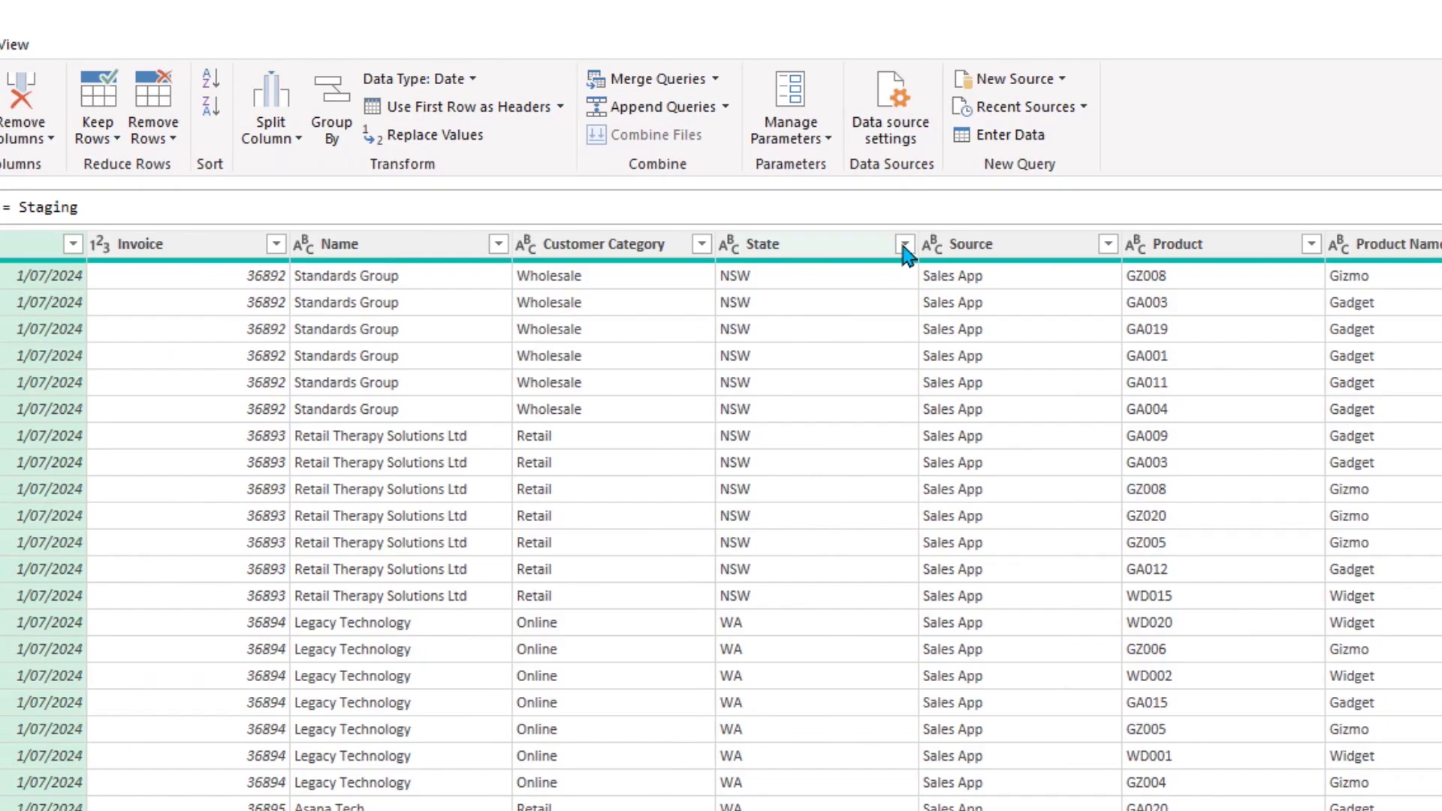
pyautogui.click(905, 244)
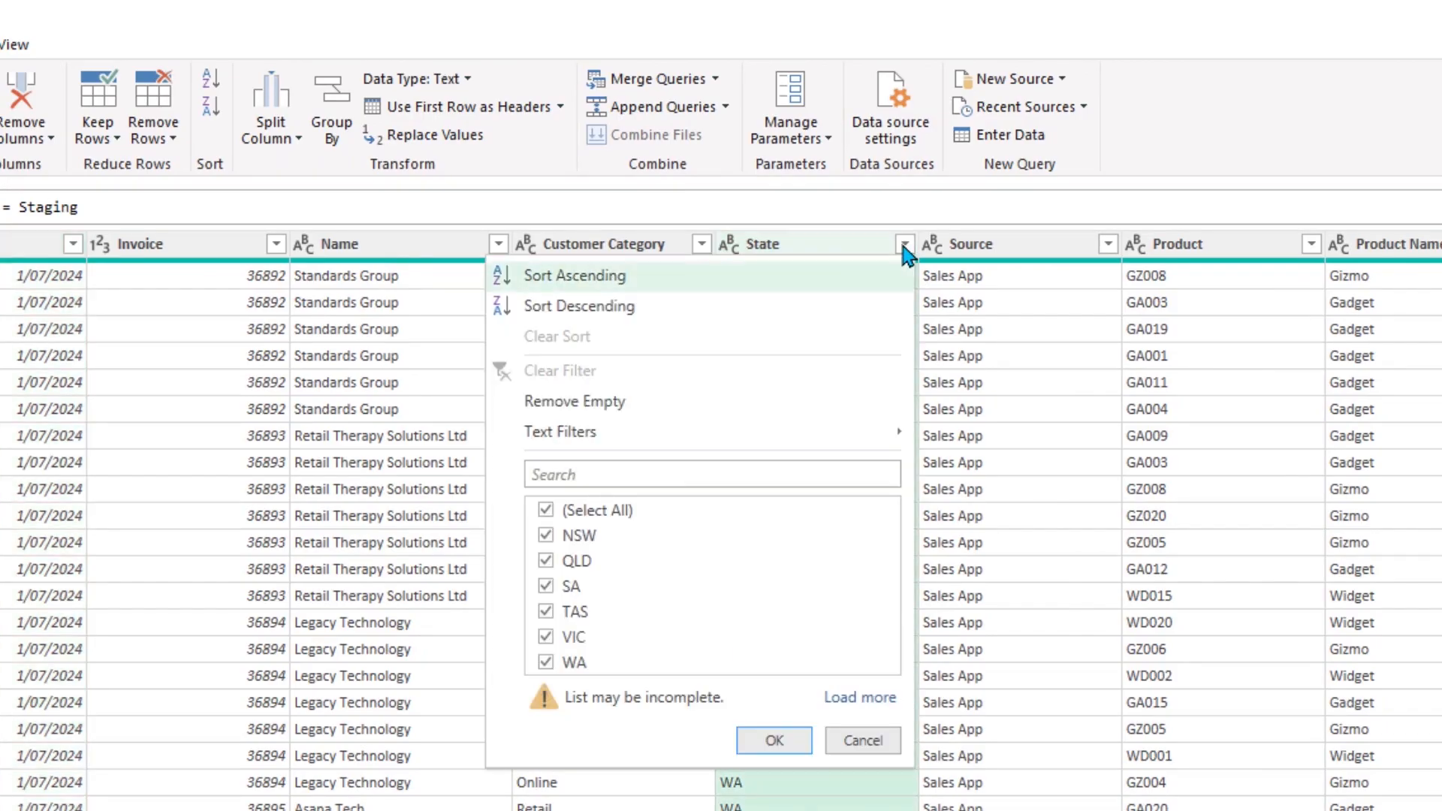
pyautogui.click(546, 510)
pyautogui.click(546, 537)
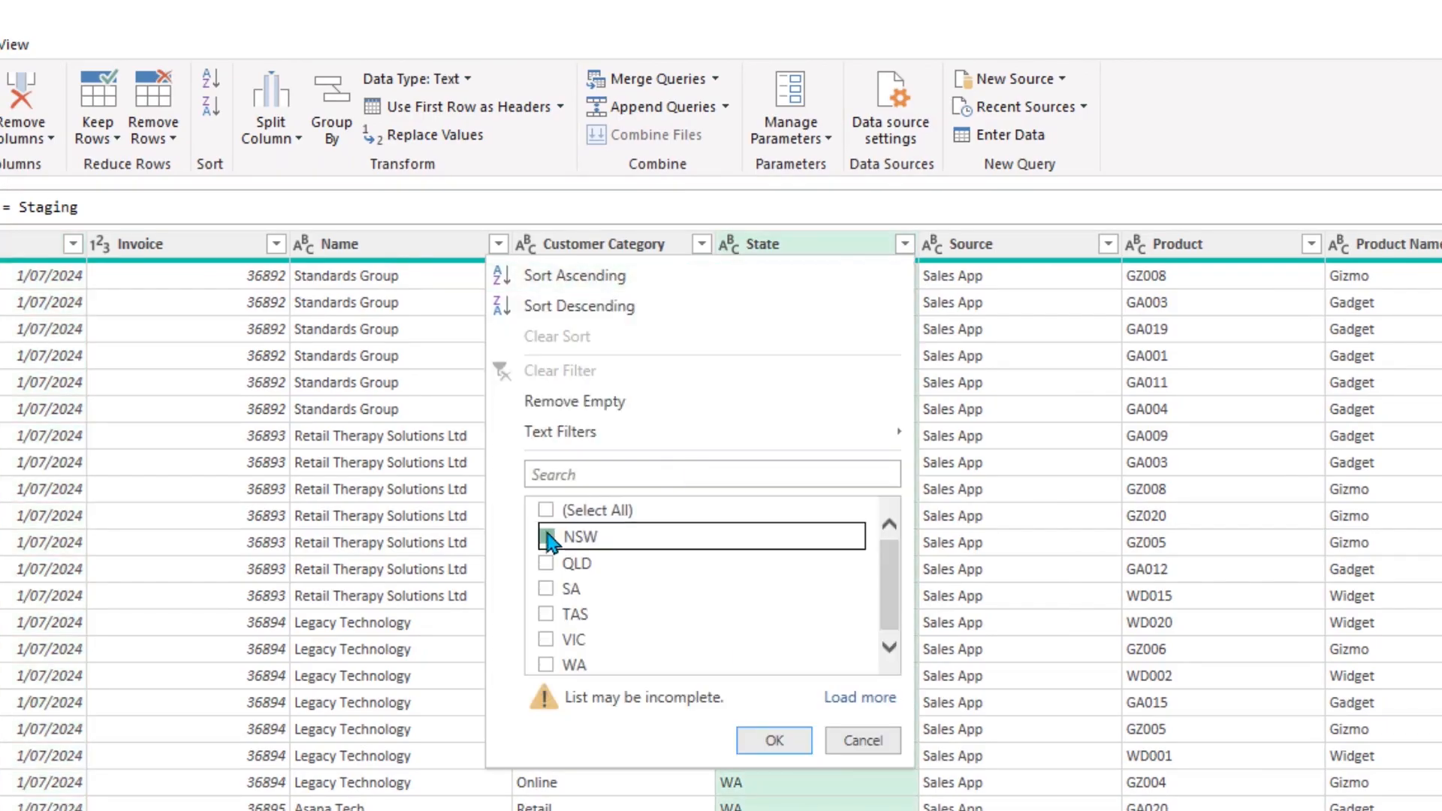
pyautogui.click(781, 742)
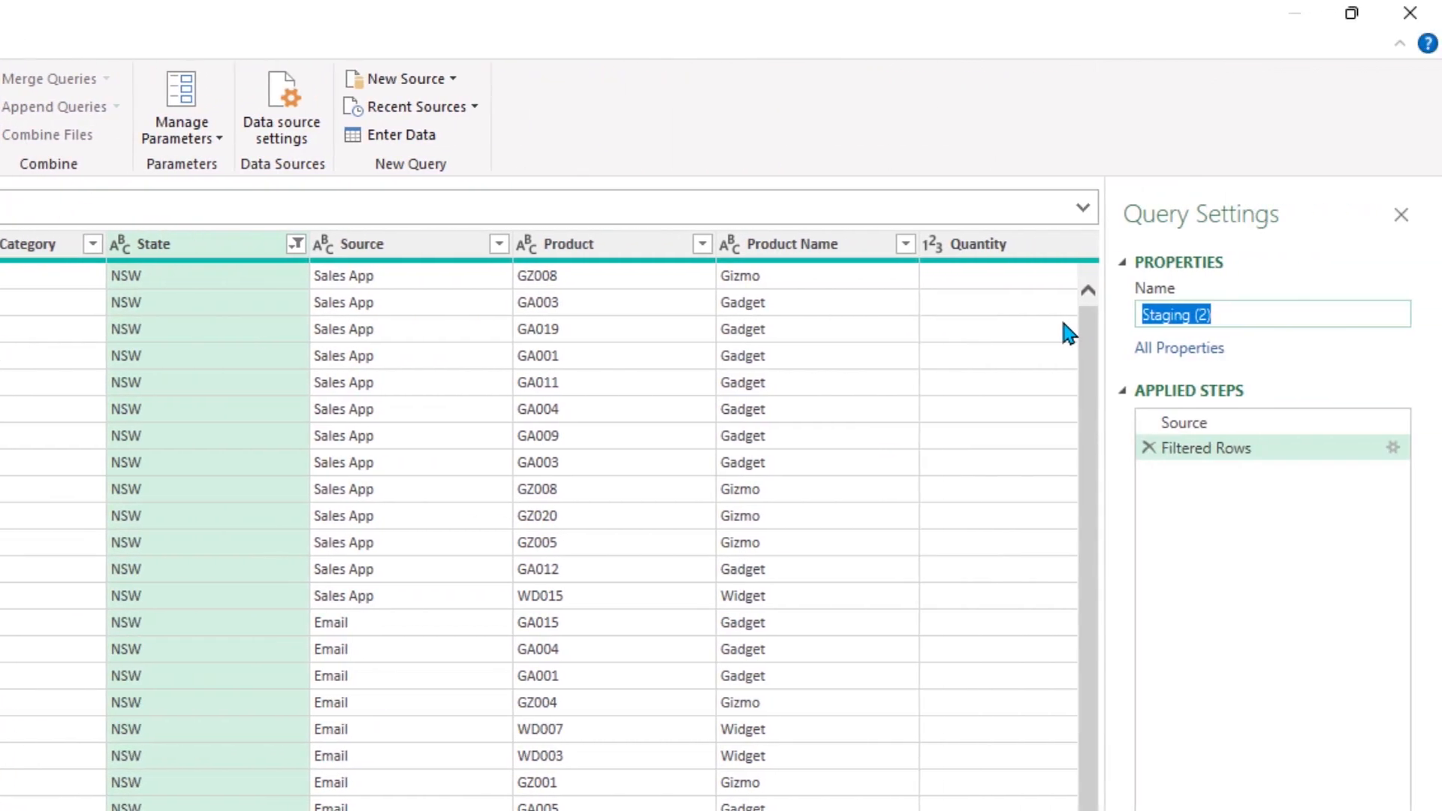
# Rename the new query as SalesData and load it to a worksheet
pyautogui.write('SalesDa')
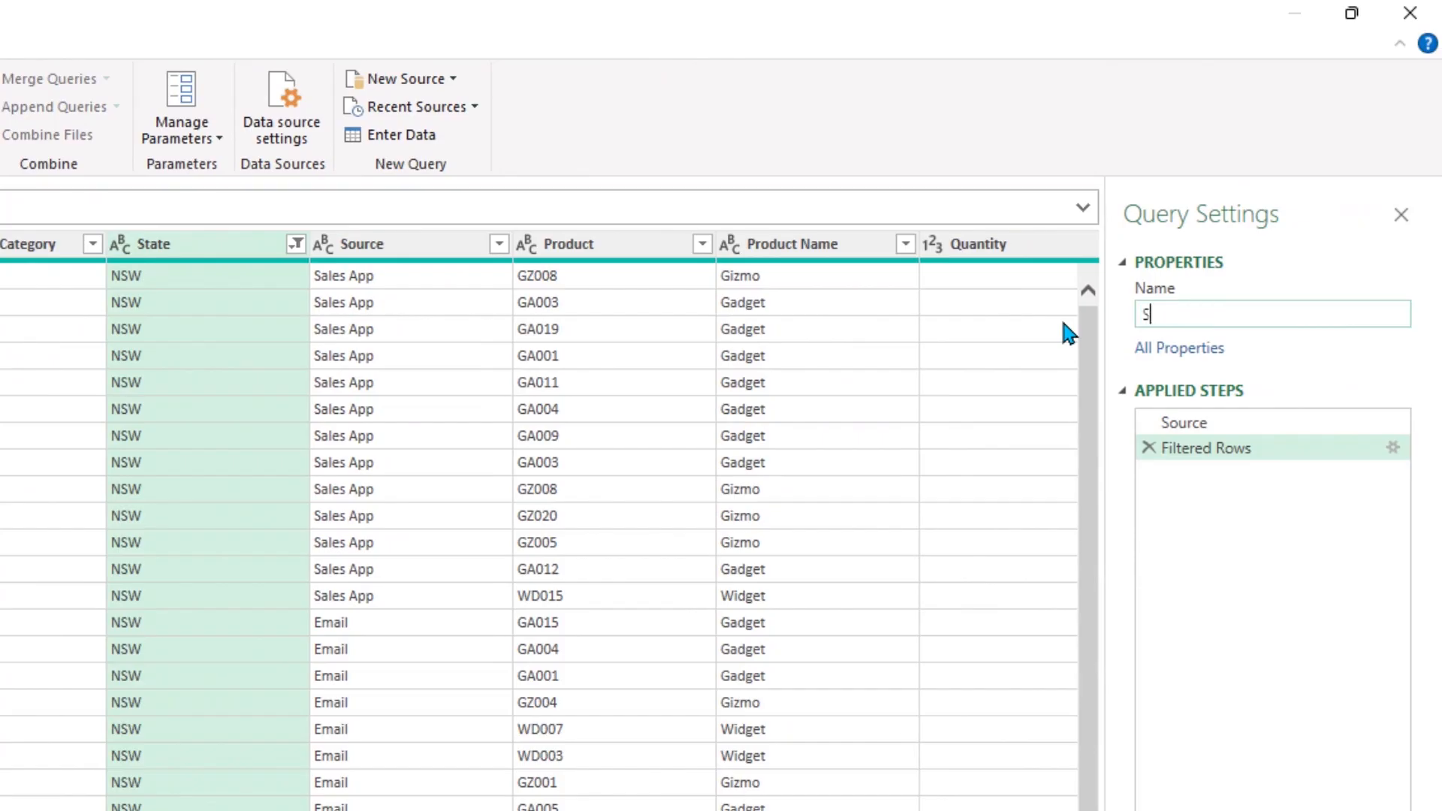
pyautogui.write('ta')
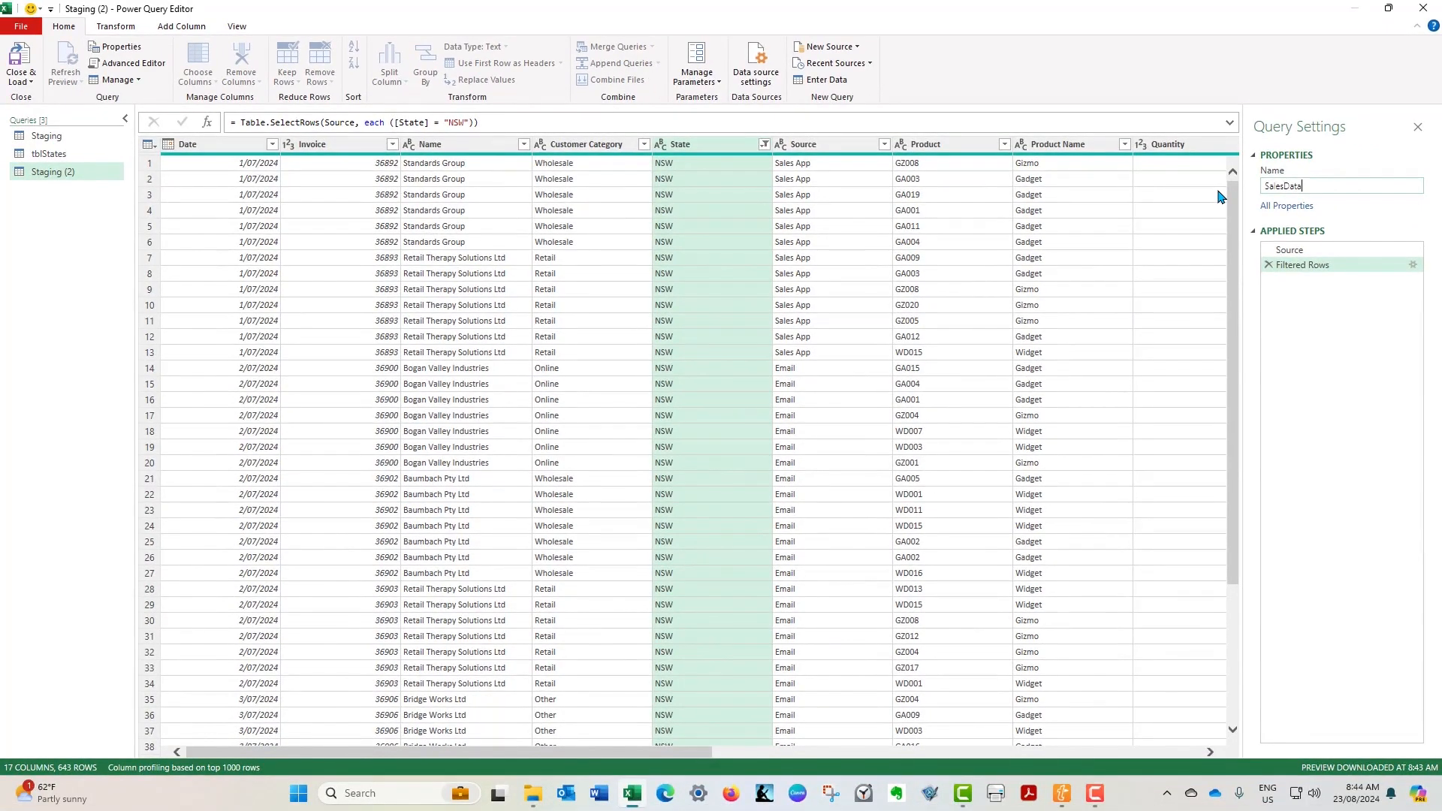
pyautogui.press('Return')
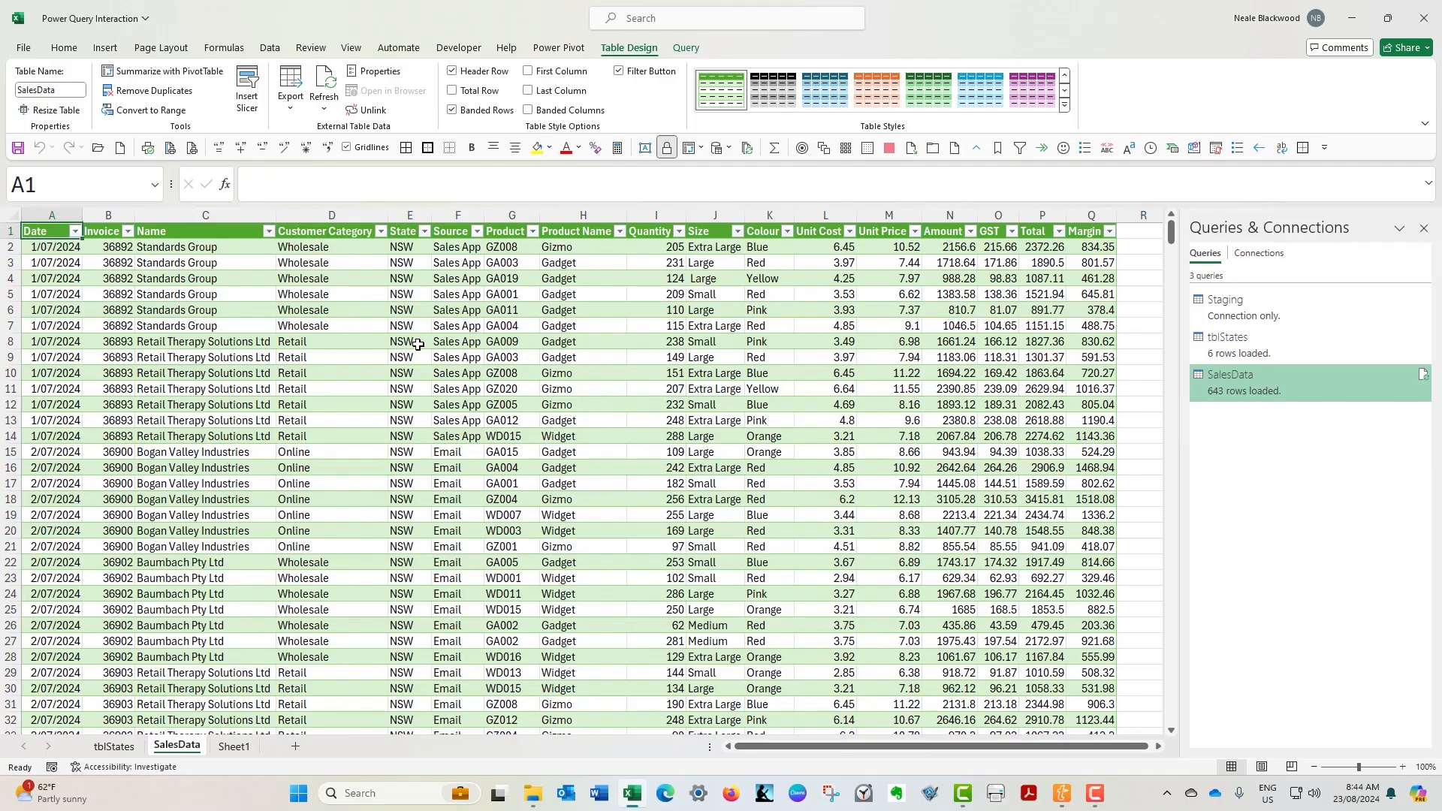
# Create a query from the StateFilter cell and delete its Changed Type and Promoted Headers steps
pyautogui.click(239, 747)
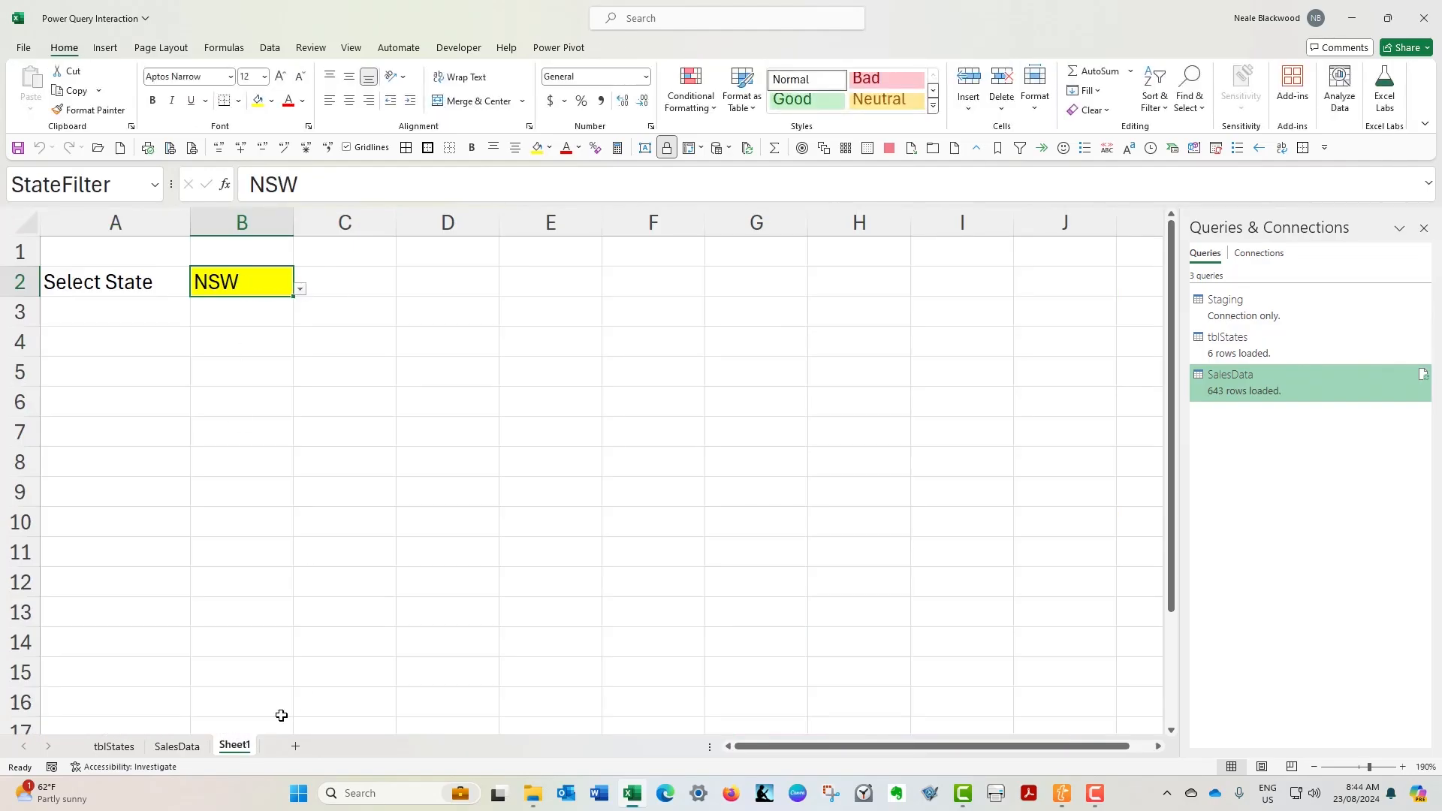
pyautogui.click(176, 746)
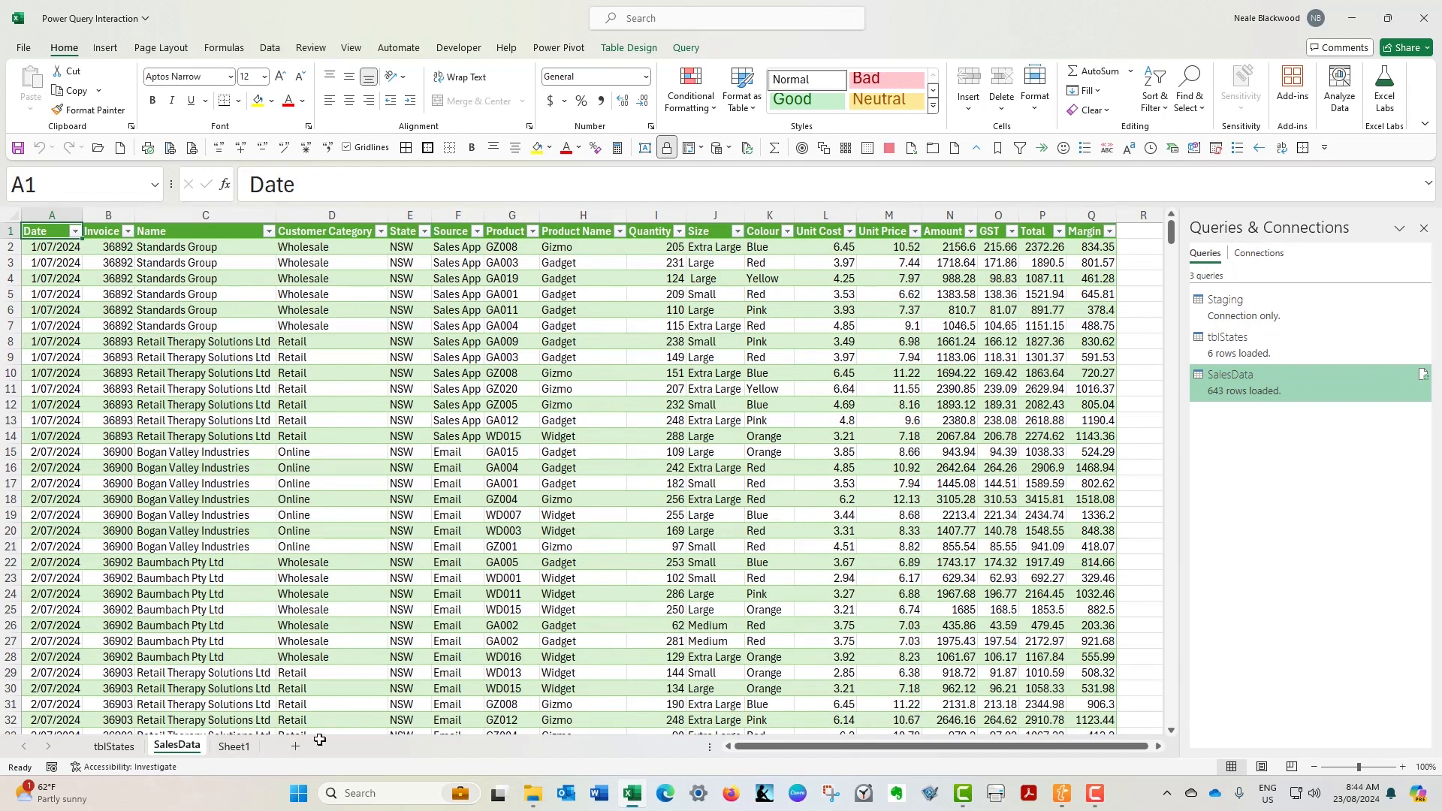
pyautogui.click(233, 747)
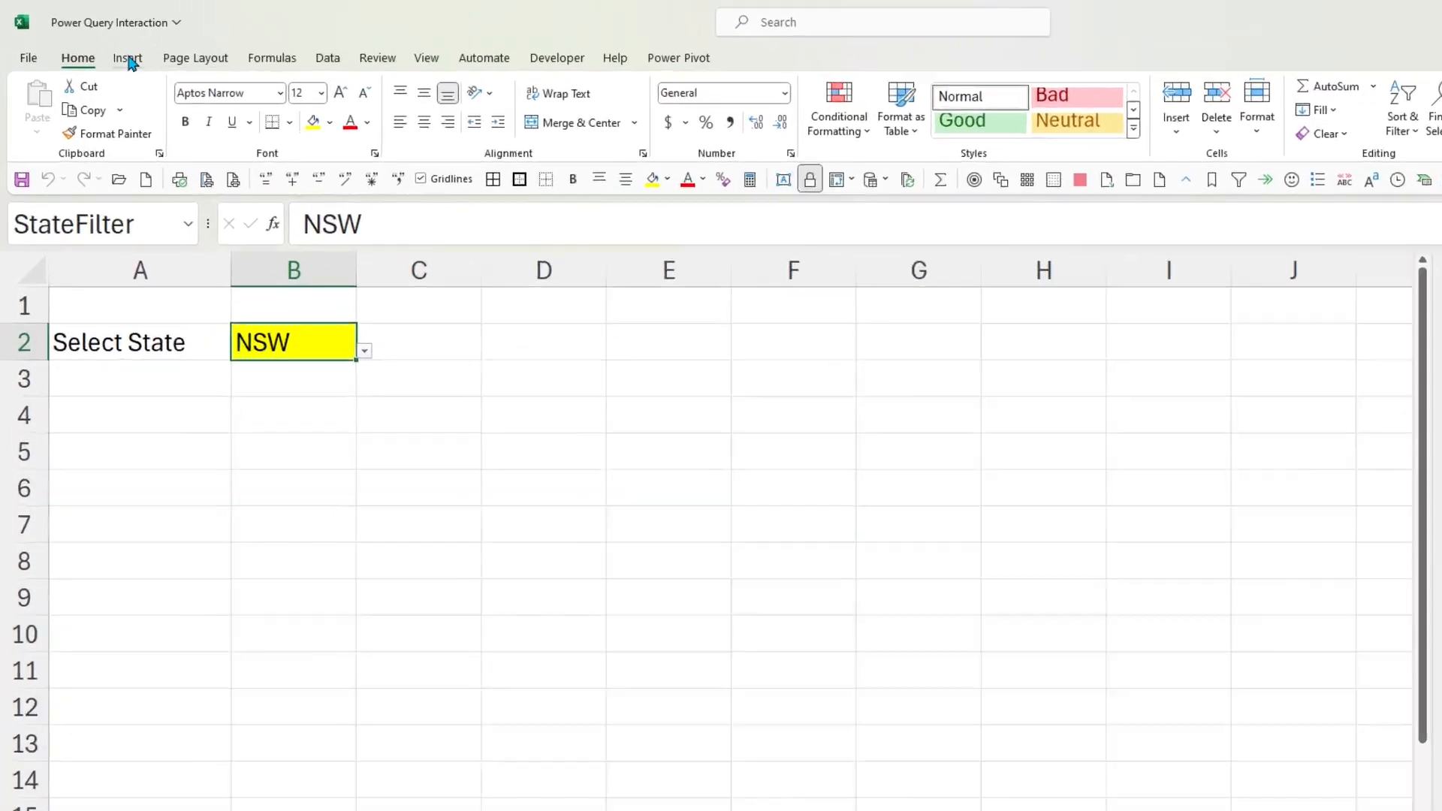
pyautogui.click(270, 48)
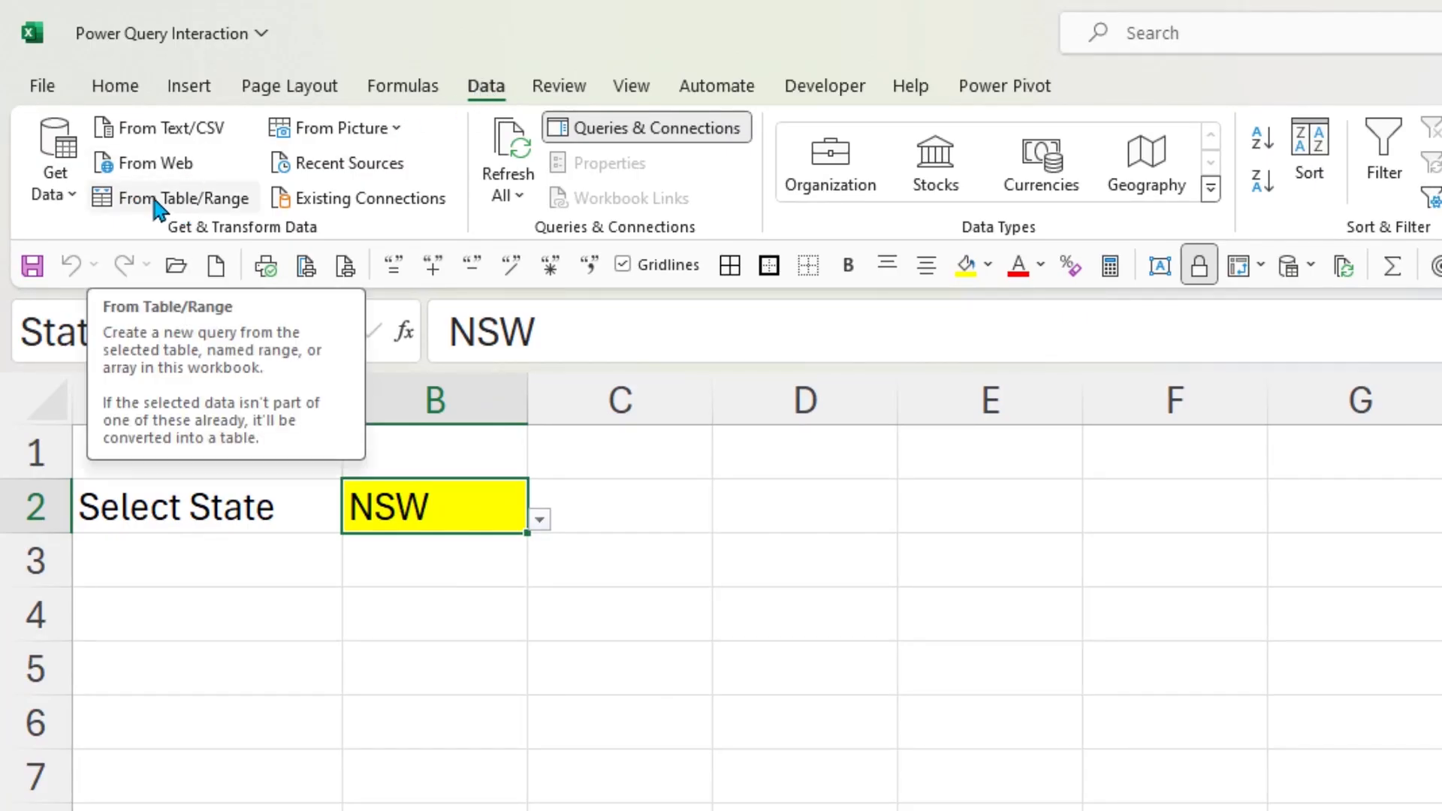
pyautogui.click(237, 204)
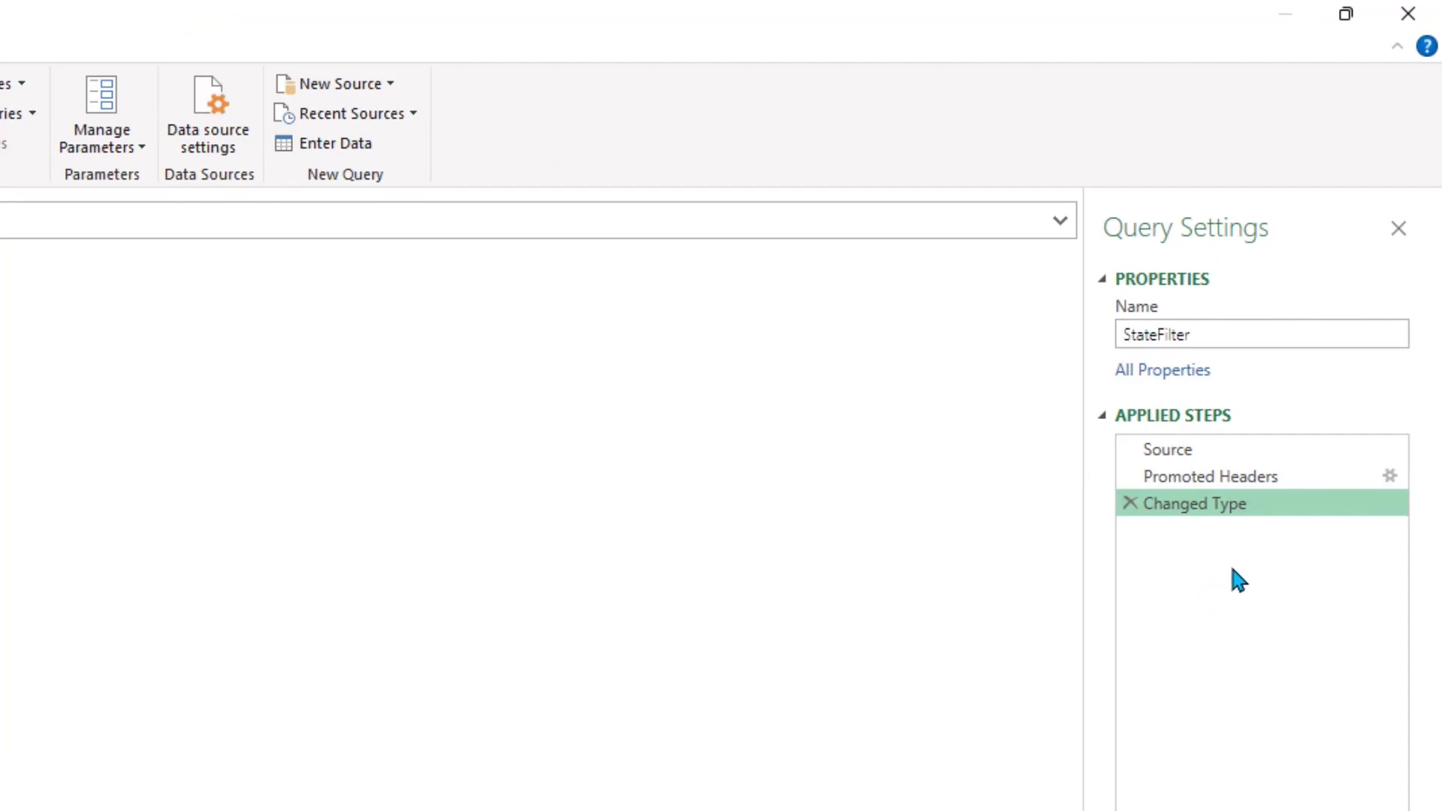
pyautogui.click(1129, 504)
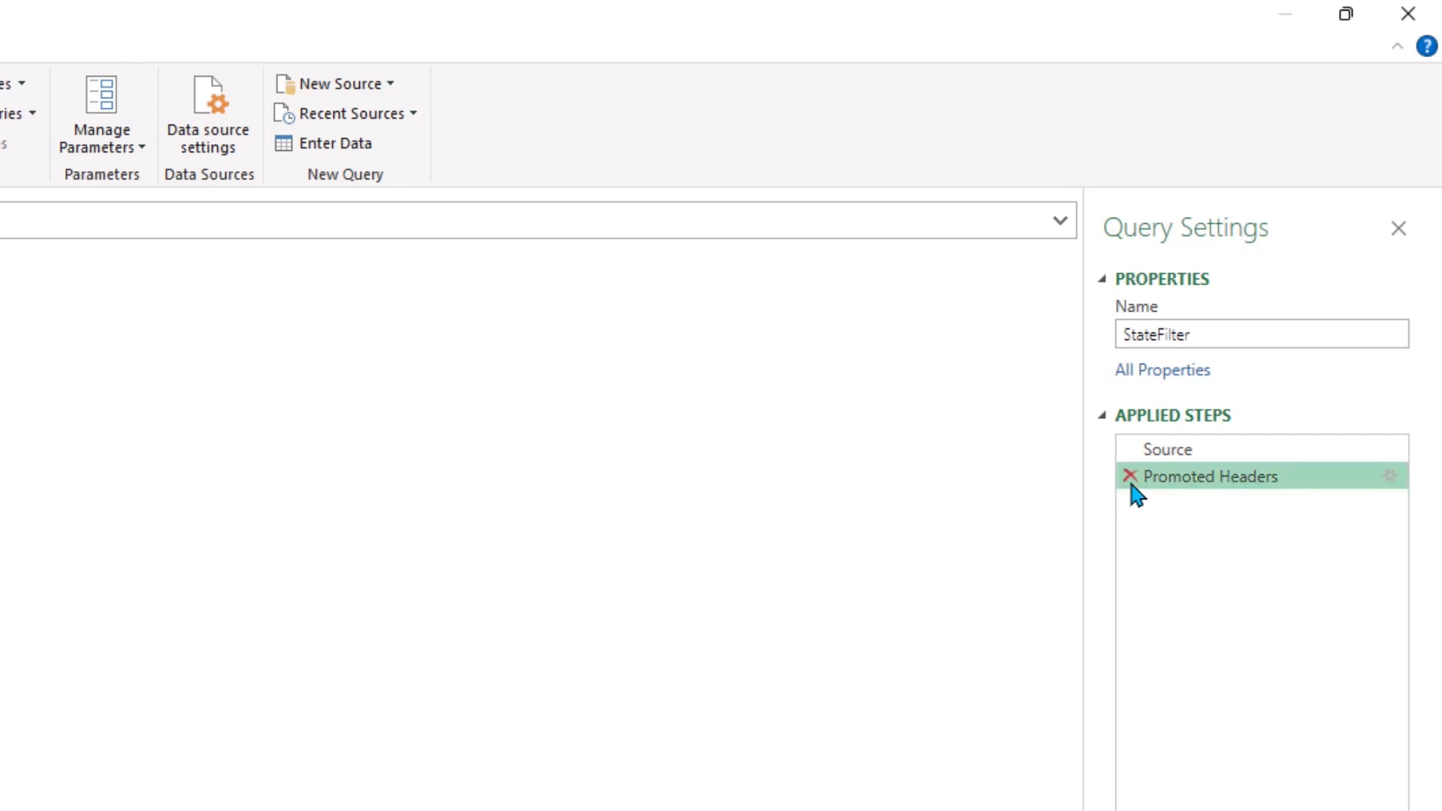
pyautogui.click(1129, 476)
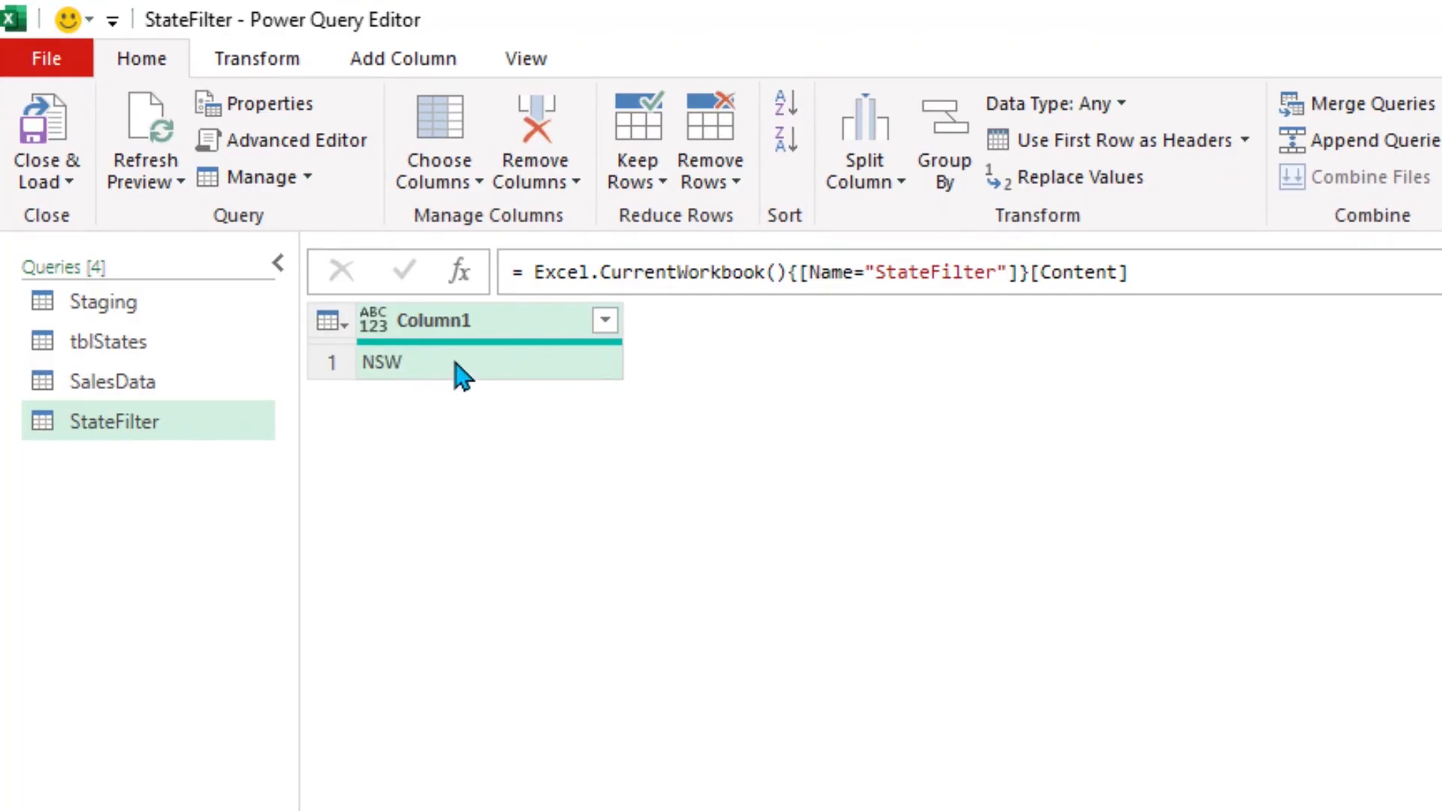
# Drill down into the NSW value of the StateFilter query
pyautogui.click(395, 367)
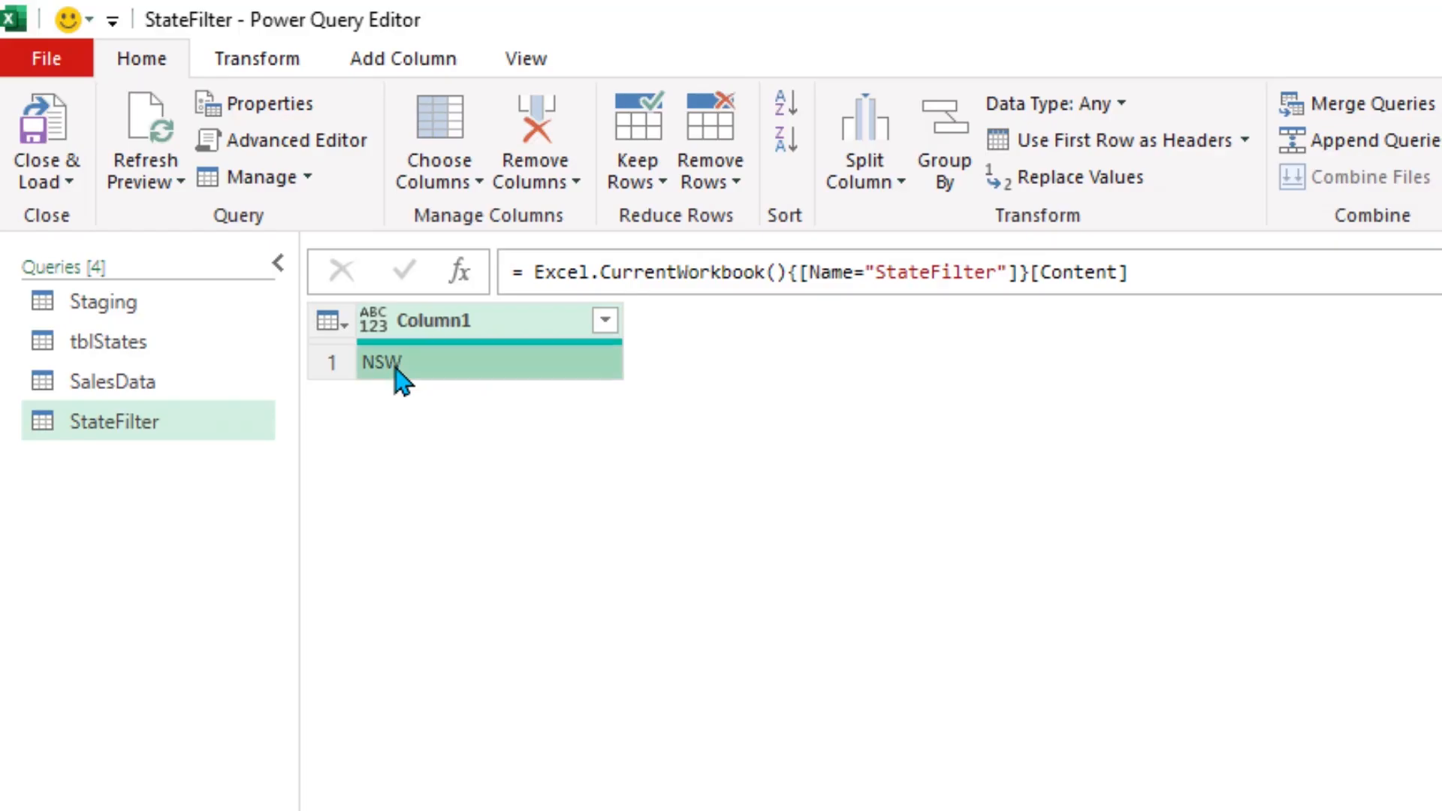
pyautogui.rightClick(398, 374)
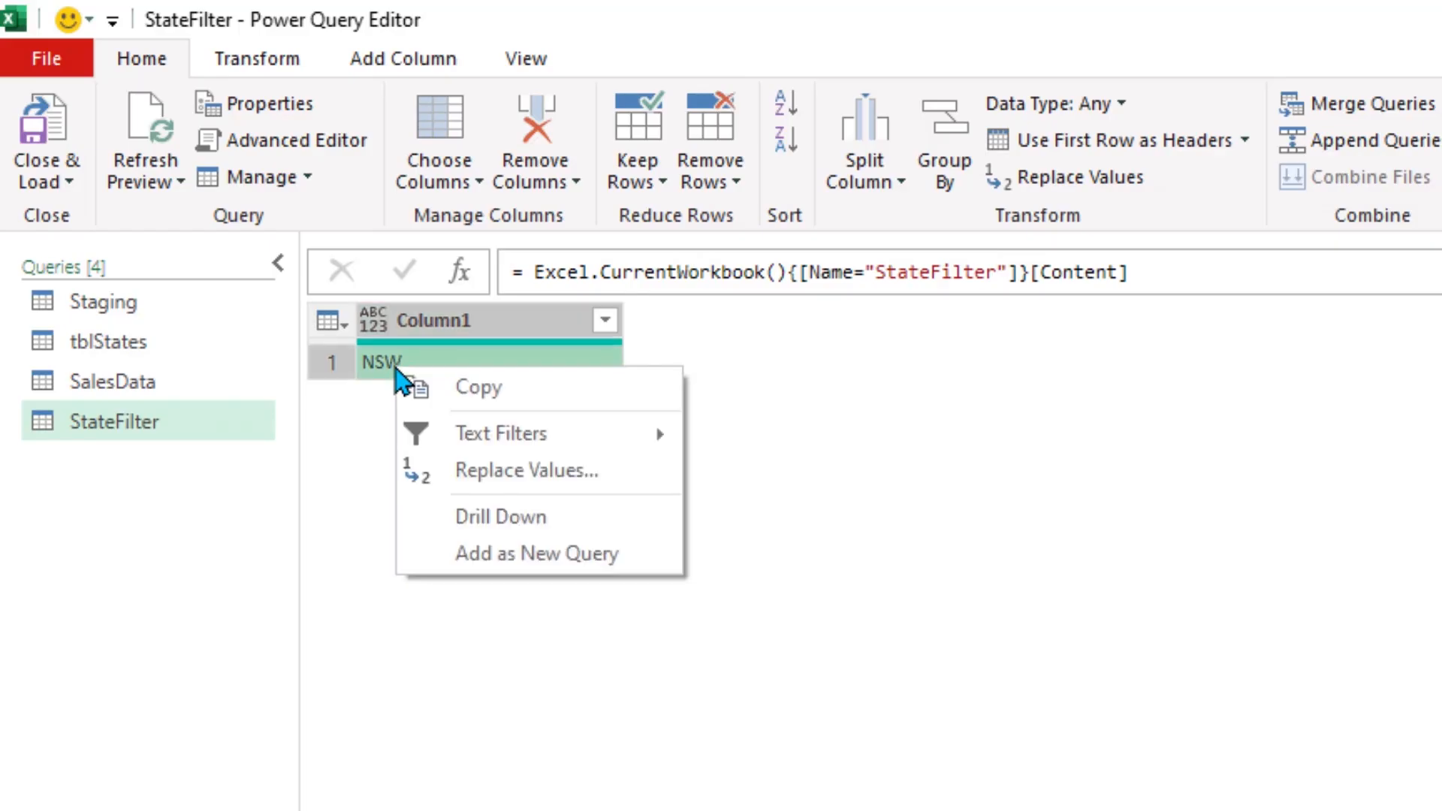
pyautogui.click(499, 518)
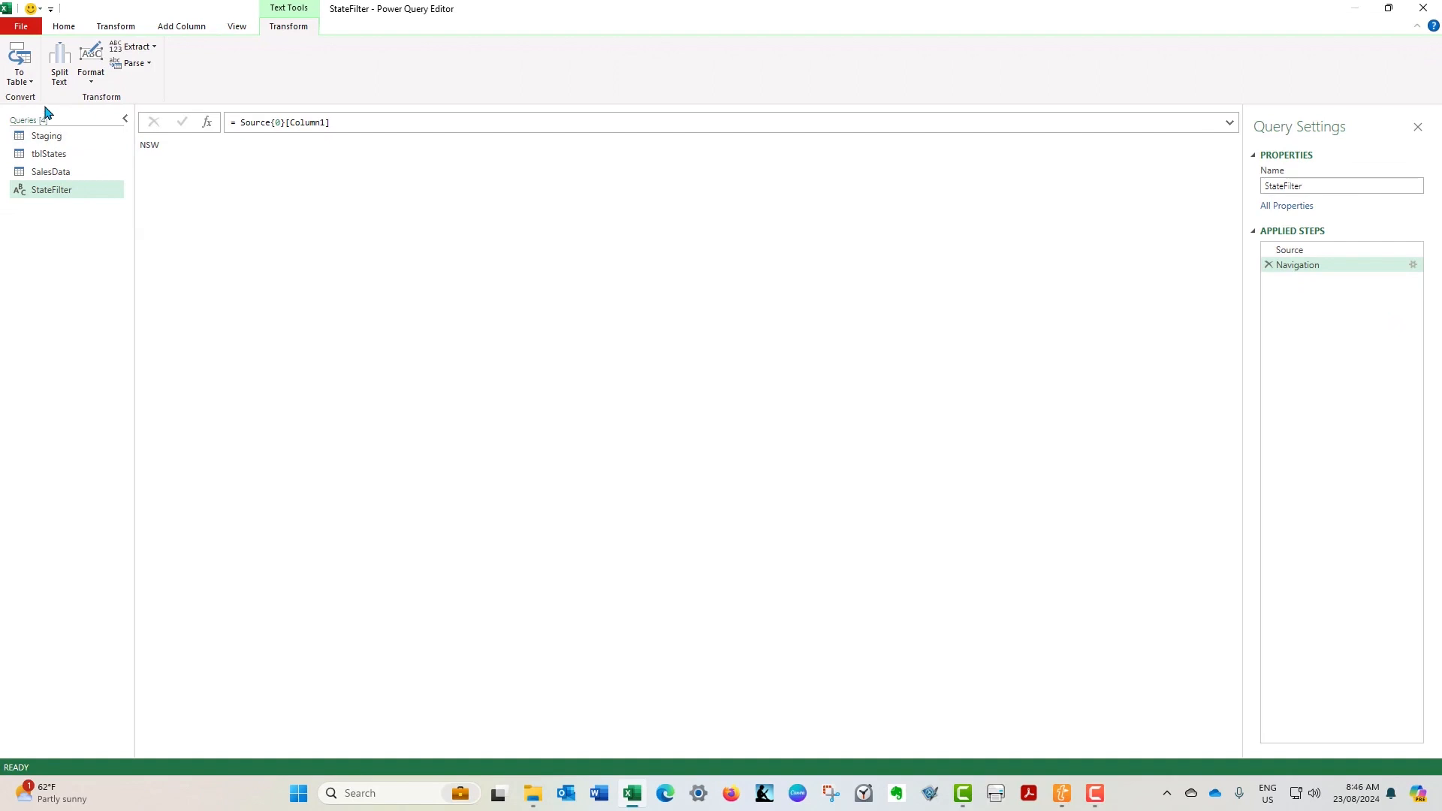
# Close the query editor and load StateFilter with the Only Create Connection option
pyautogui.click(63, 28)
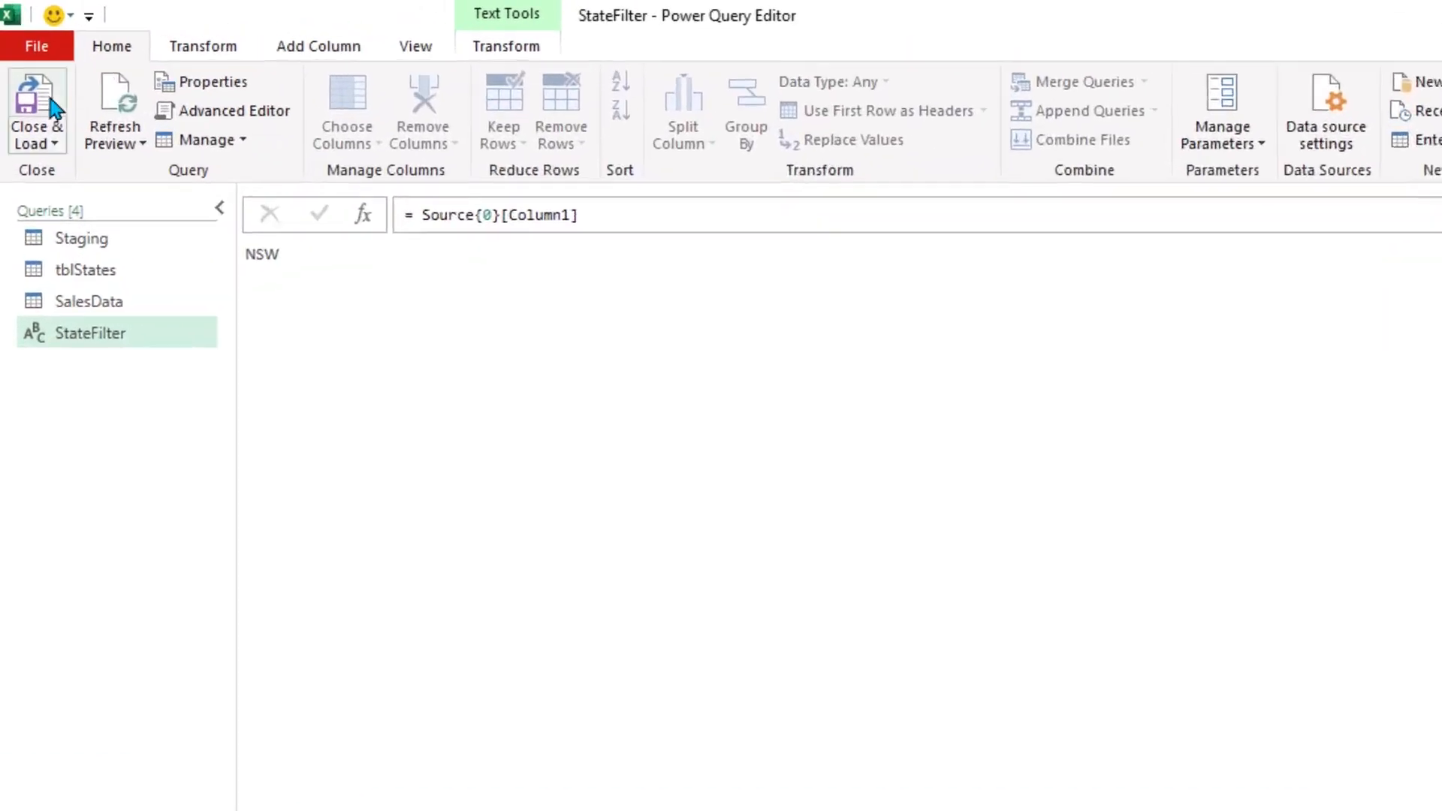
pyautogui.click(60, 158)
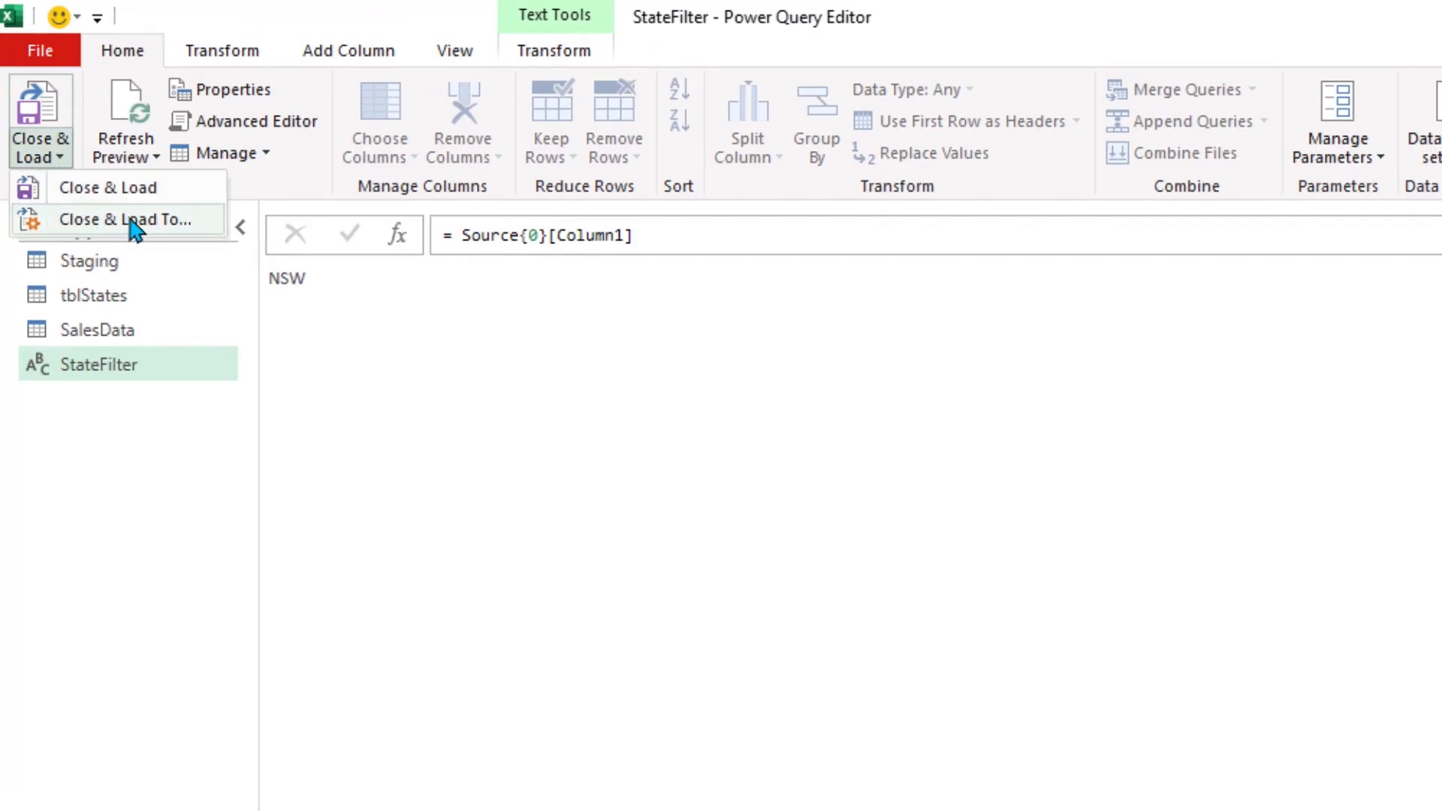
pyautogui.click(168, 229)
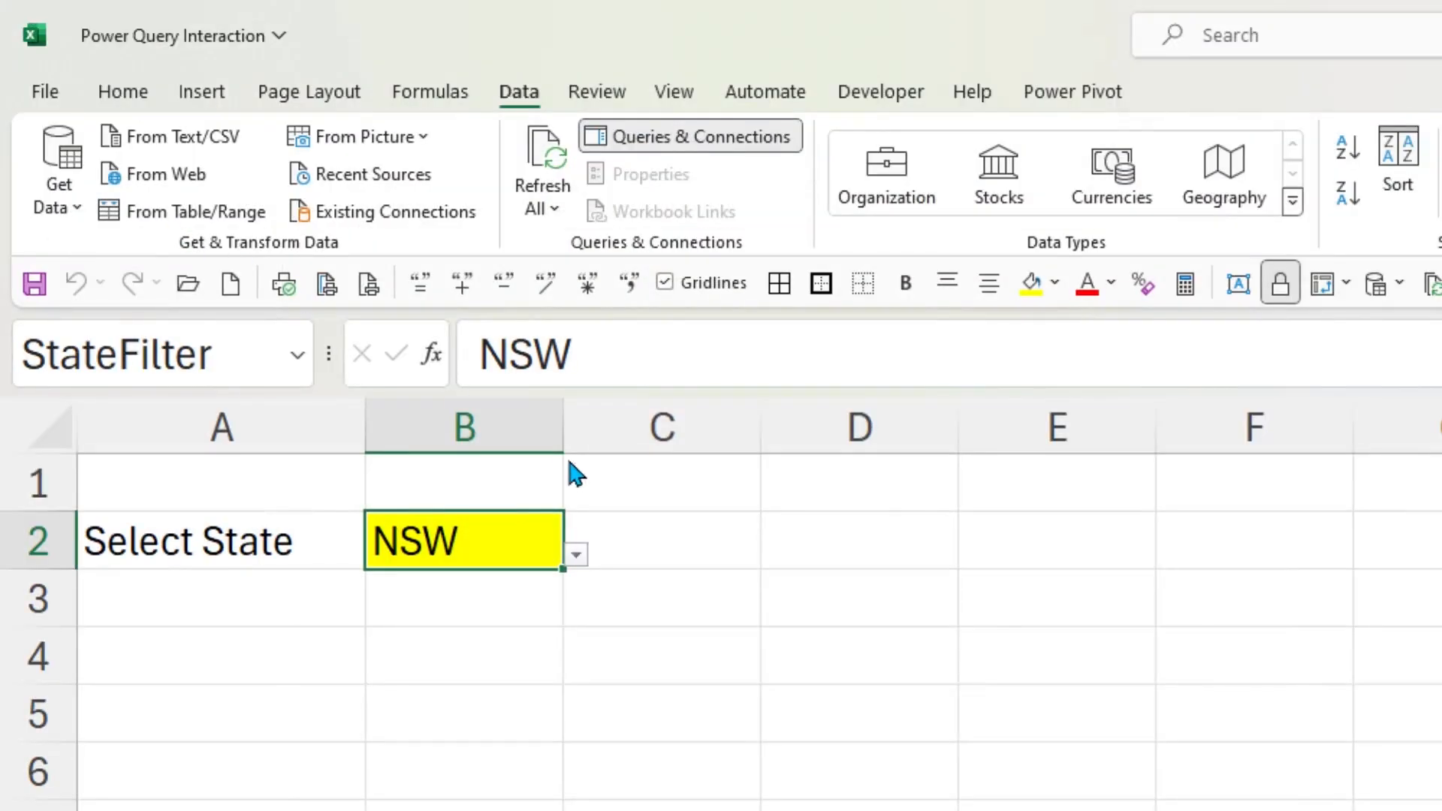
pyautogui.click(939, 501)
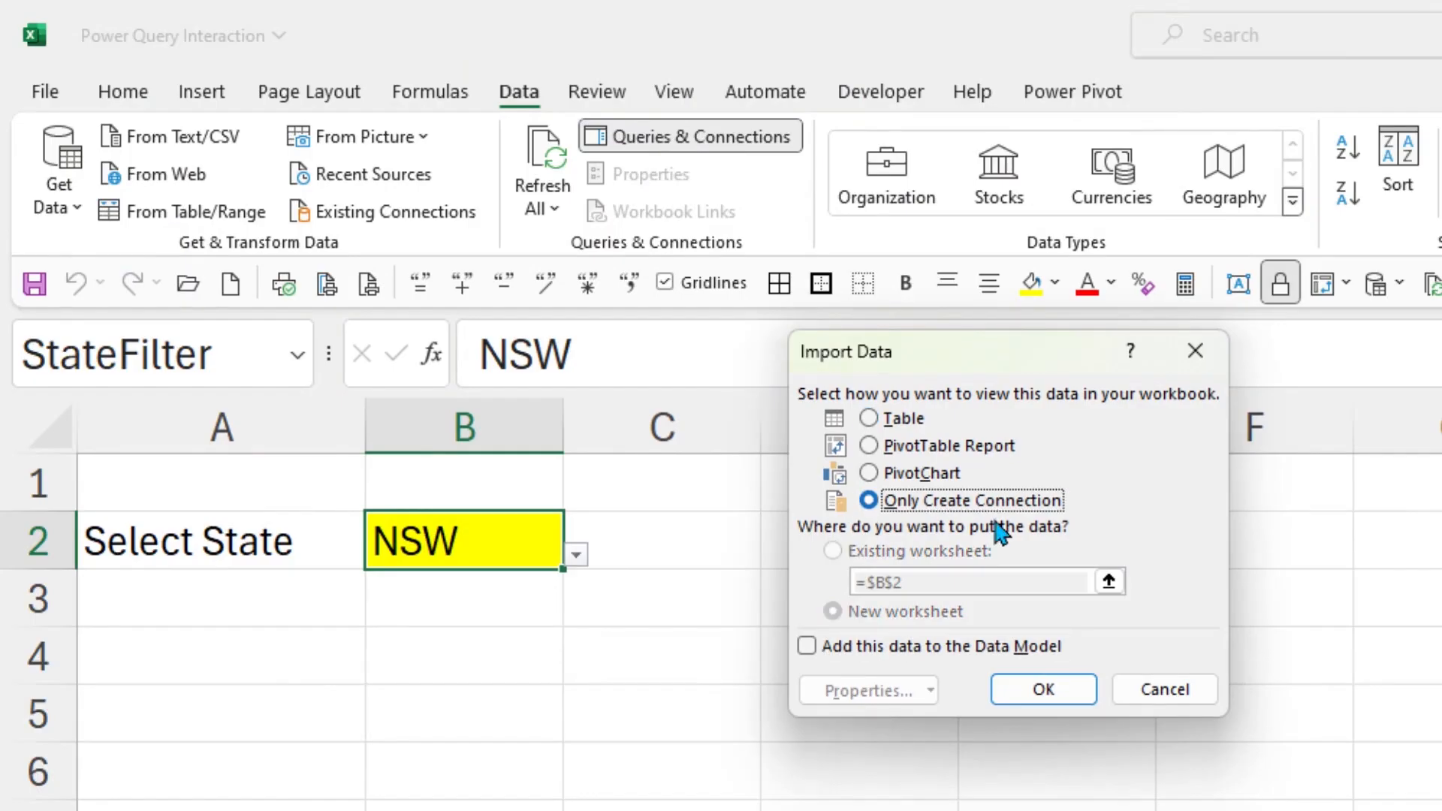
pyautogui.click(1044, 690)
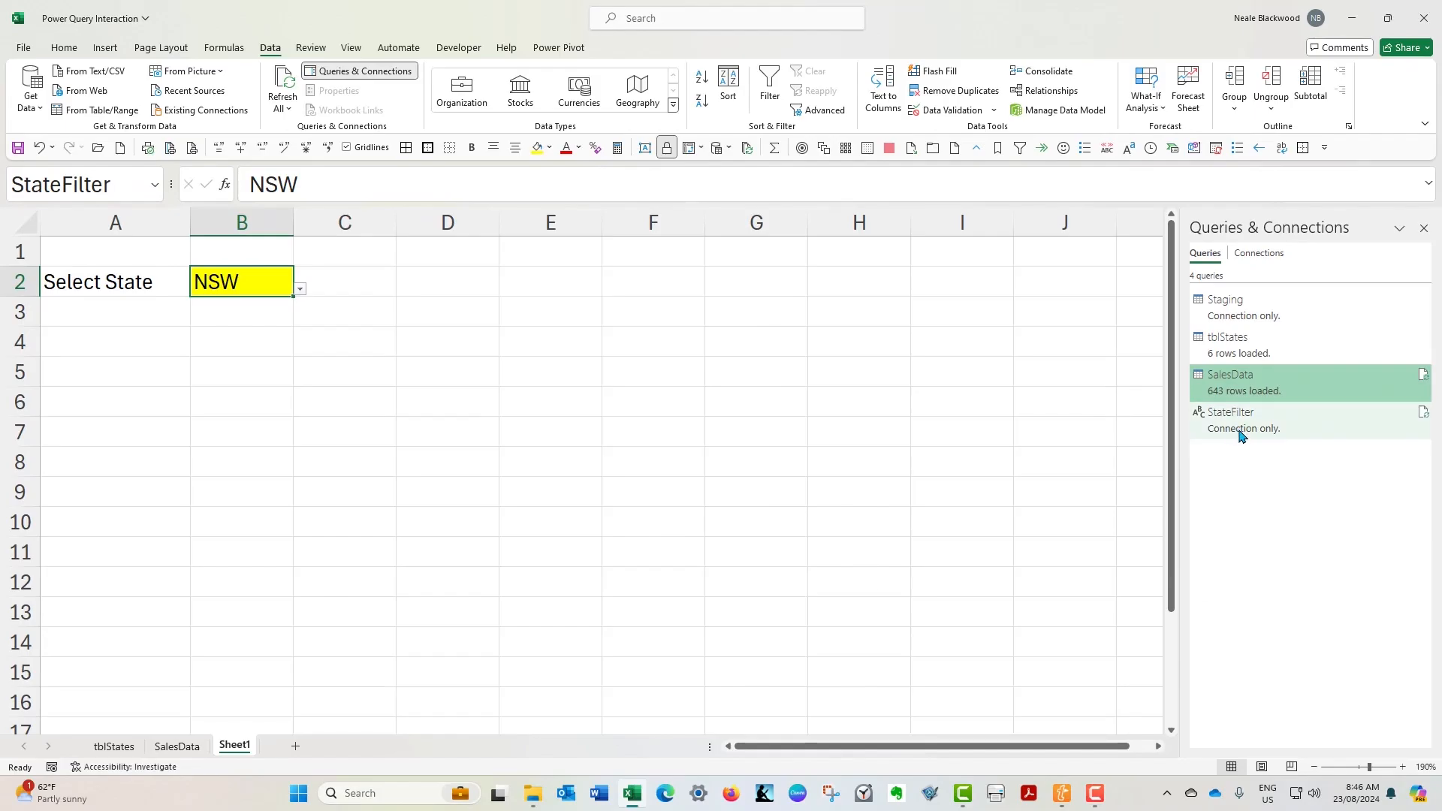
# Open the SalesData query for editing and check the Formula Bar display option and the row filter formula
pyautogui.moveTo(1441, 473)
pyautogui.click(1274, 381)
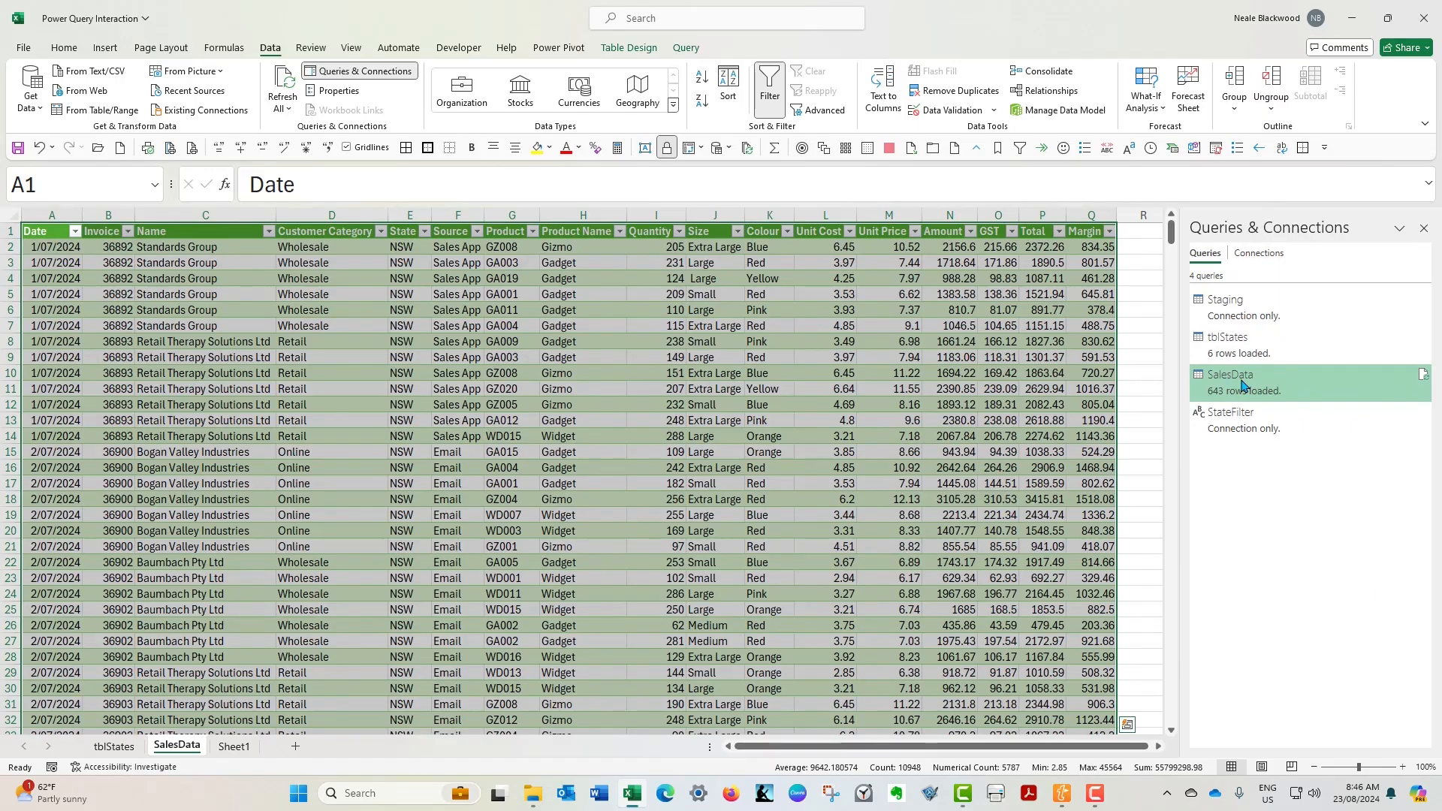
pyautogui.doubleClick(1243, 385)
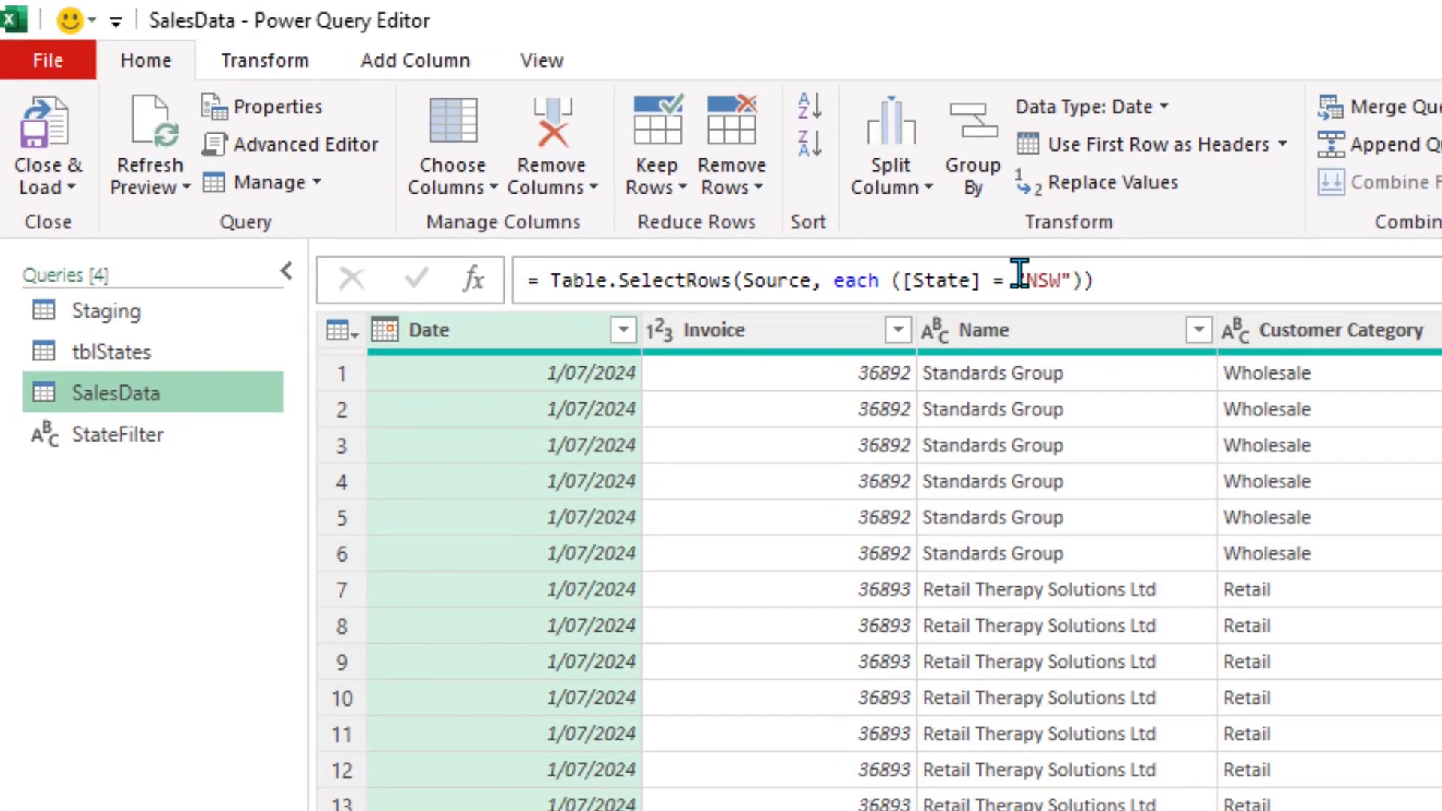
pyautogui.moveTo(1022, 275); pyautogui.dragTo(1066, 277)
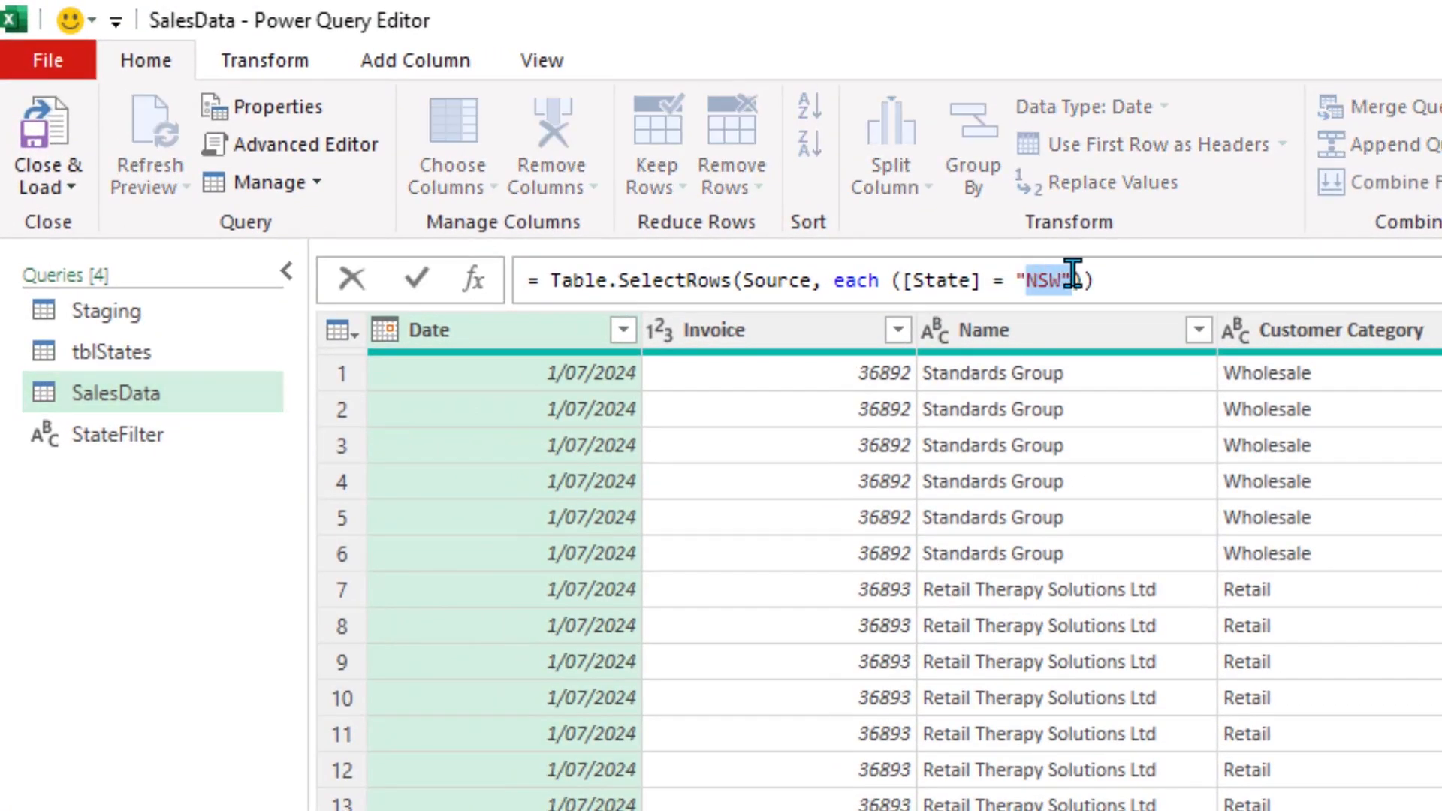
pyautogui.click(1074, 275)
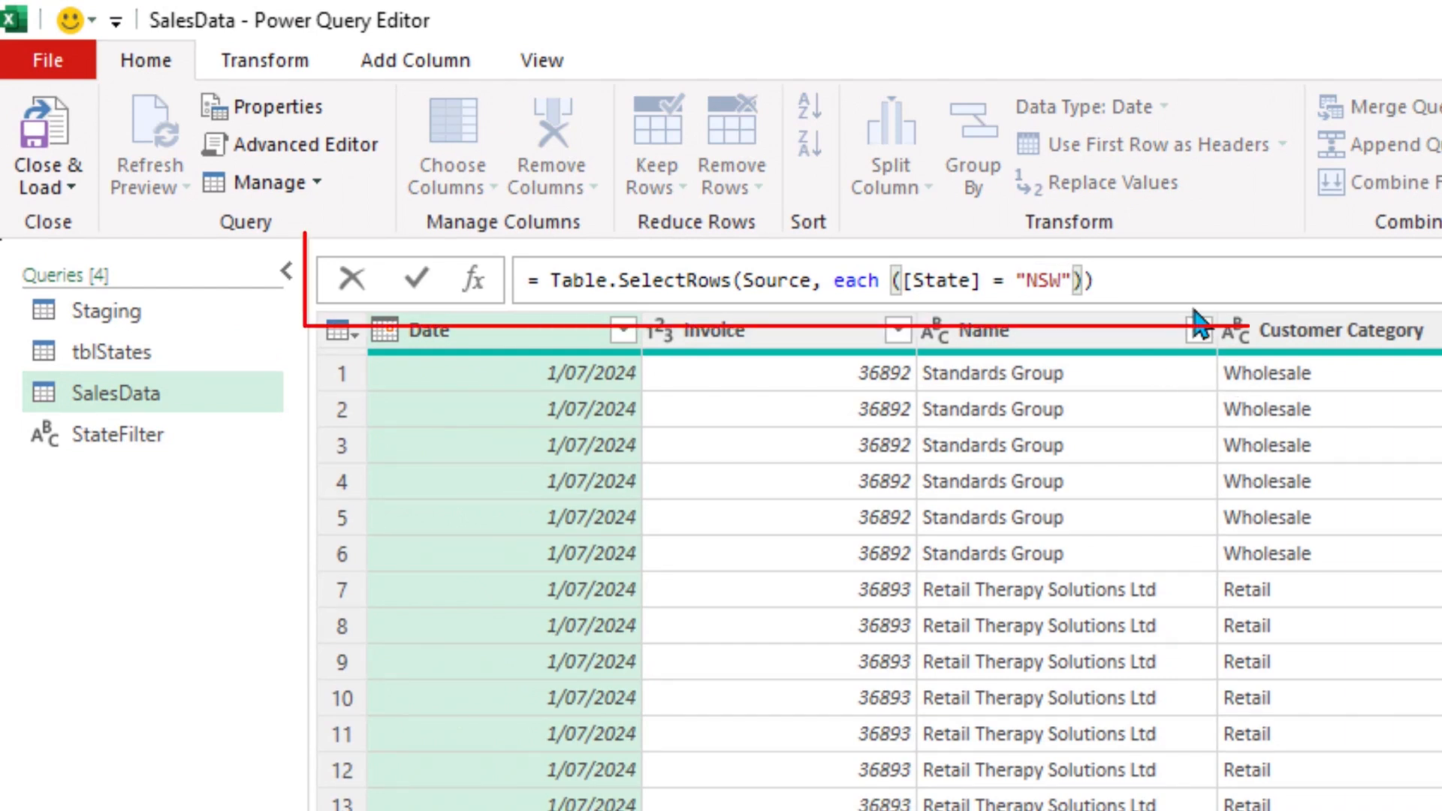
pyautogui.click(1130, 286)
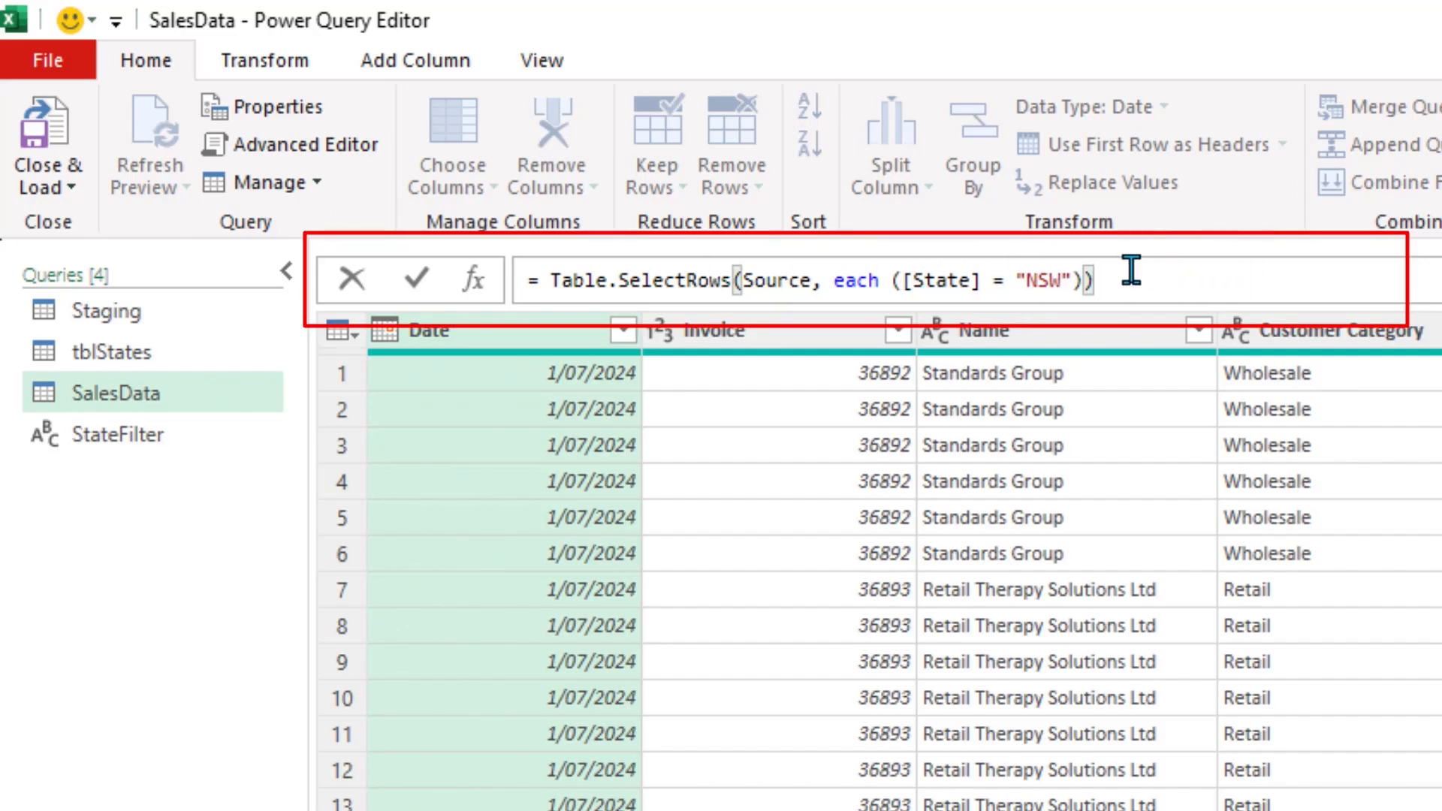
pyautogui.click(542, 65)
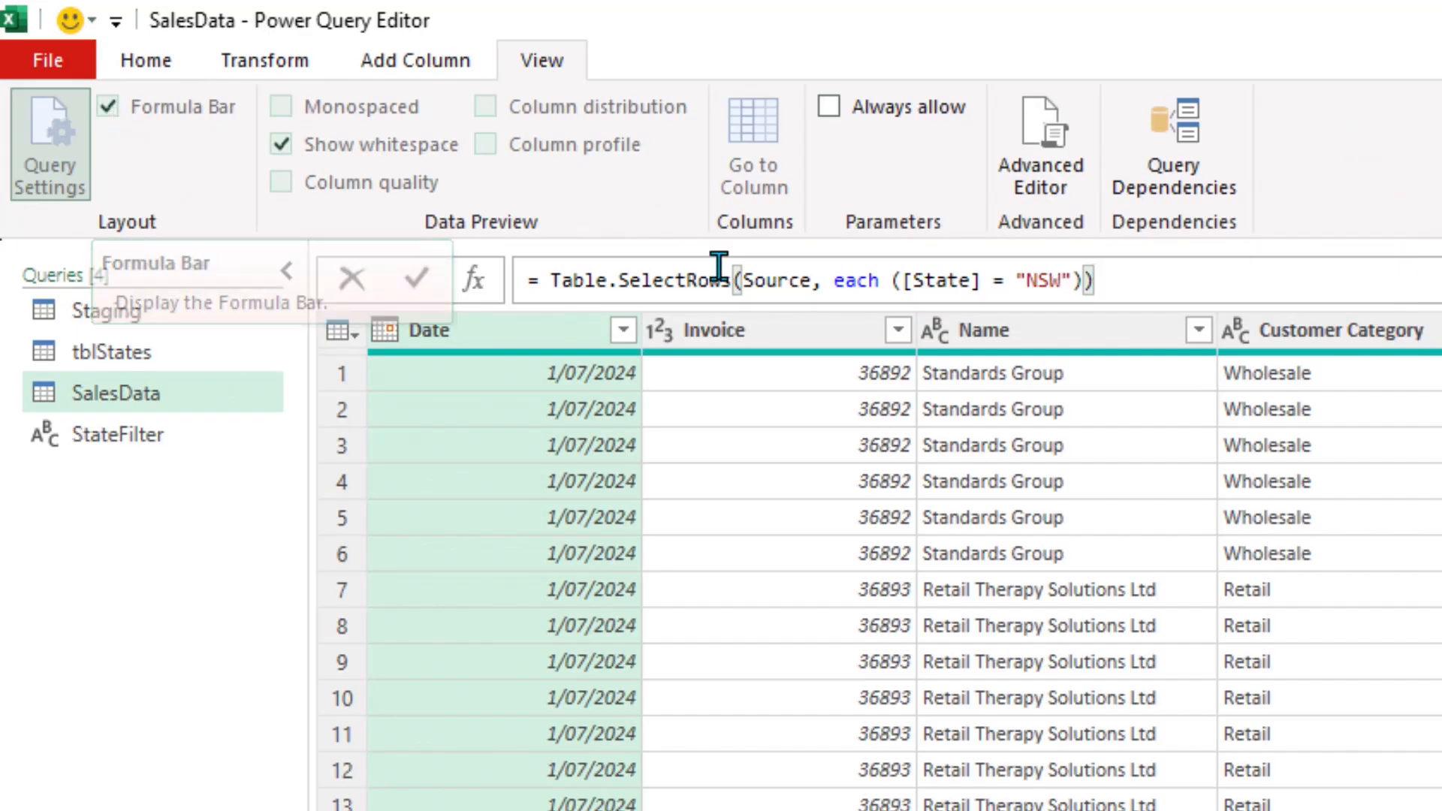
pyautogui.click(155, 65)
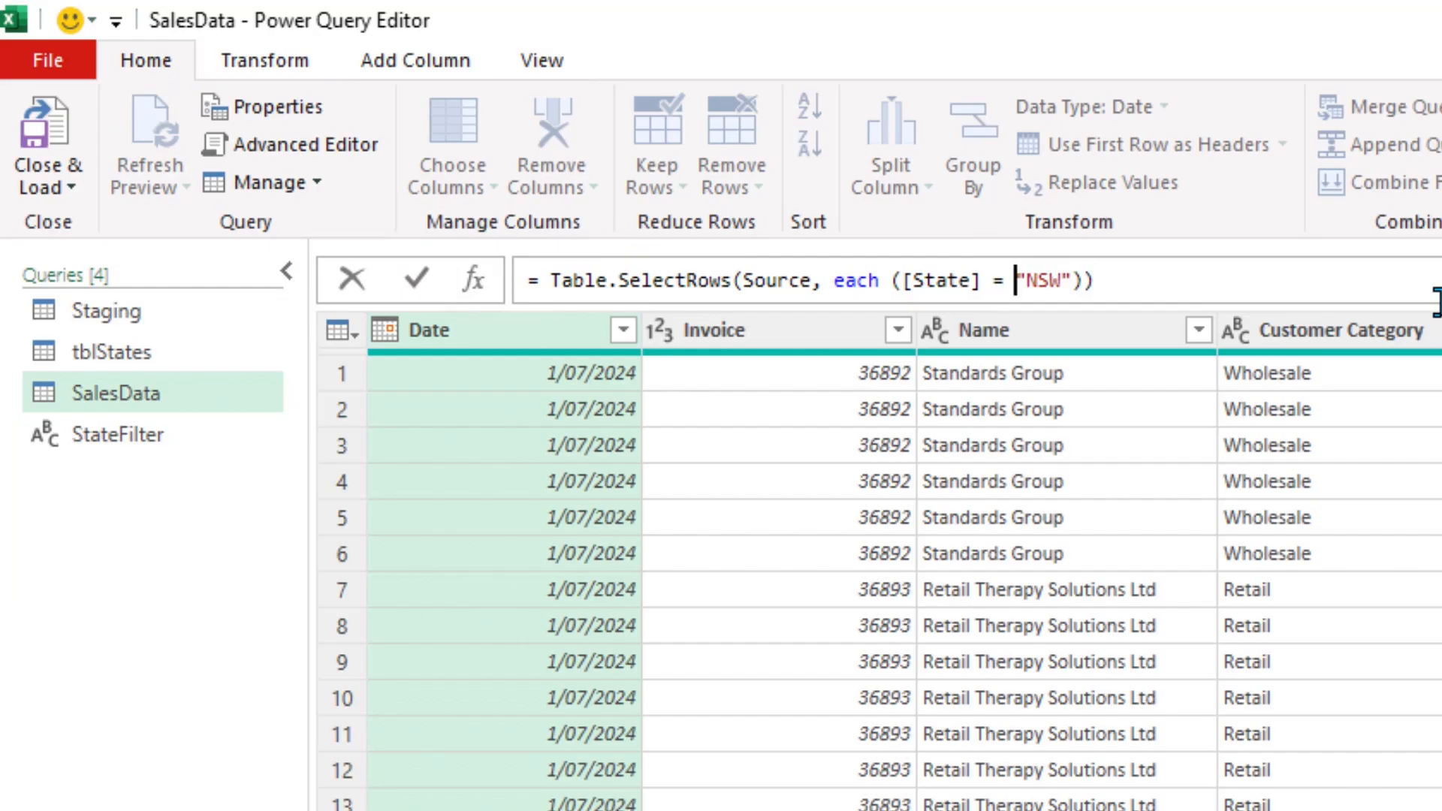
# Replace "NSW" with StateFilter in the SalesData row filter formula, then close the editor and reload the query
pyautogui.press('Delete')
pyautogui.press('Delete')
pyautogui.press('Delete')
pyautogui.press('Delete')
pyautogui.press('Delete')
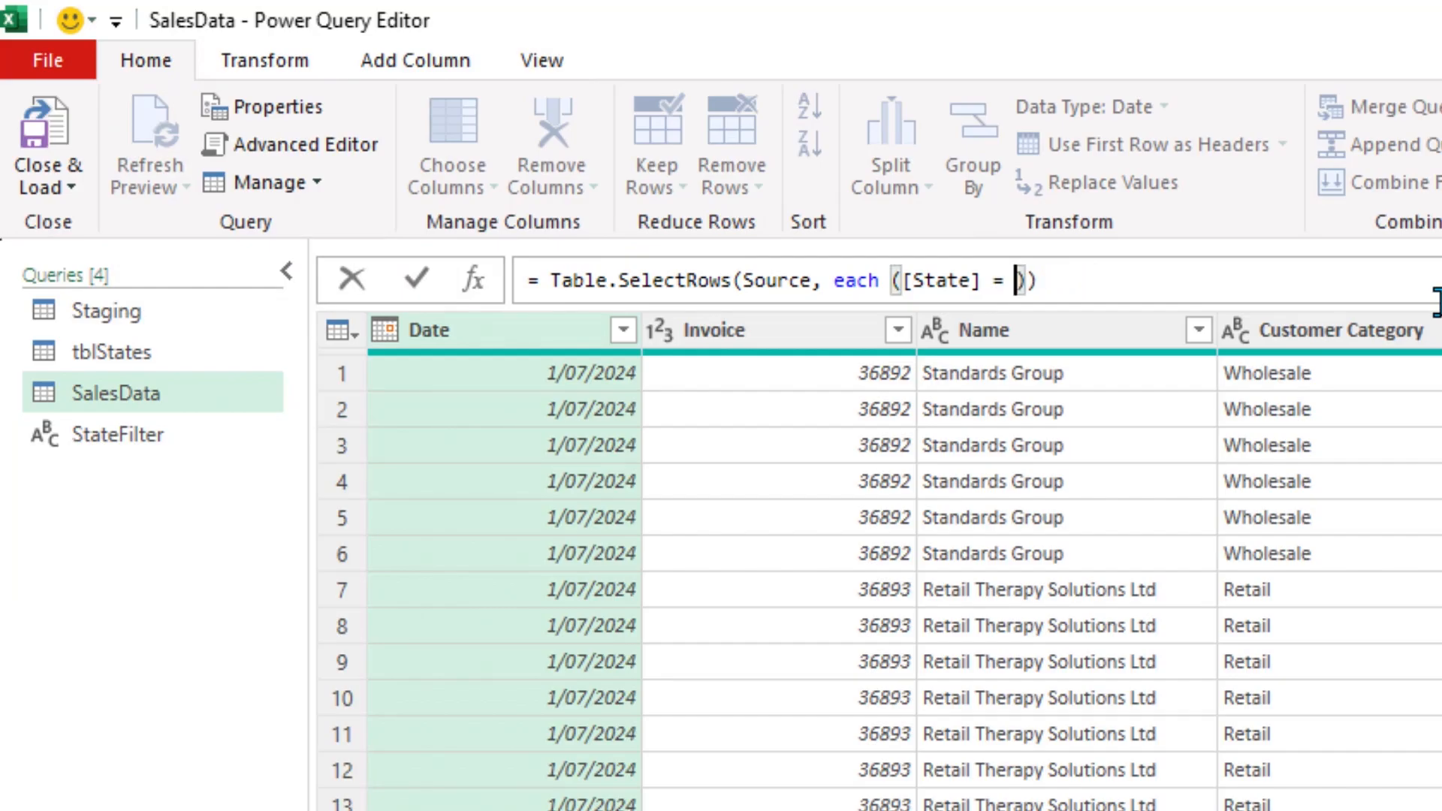
pyautogui.write('sta')
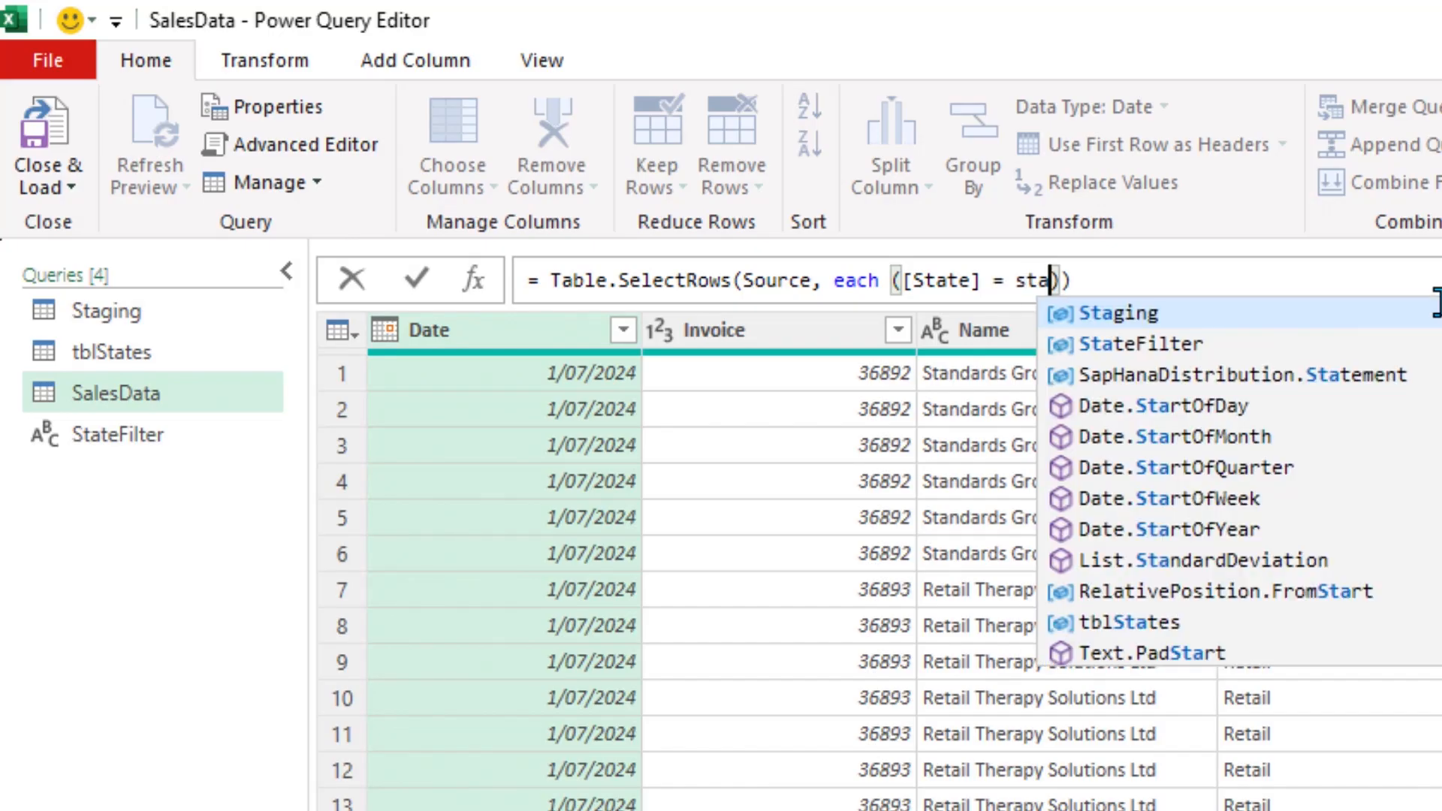
pyautogui.click(1127, 348)
pyautogui.click(1183, 278)
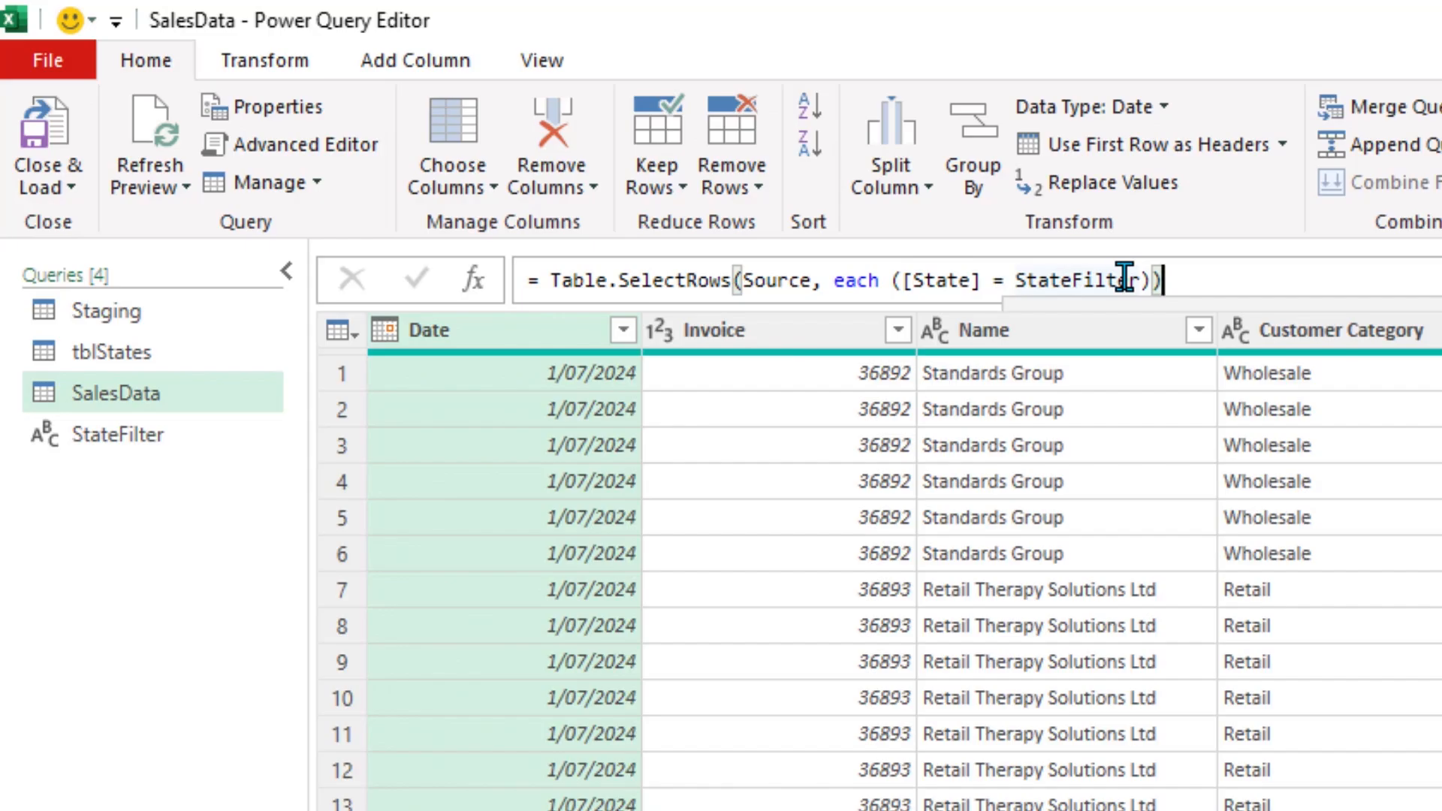
pyautogui.click(45, 120)
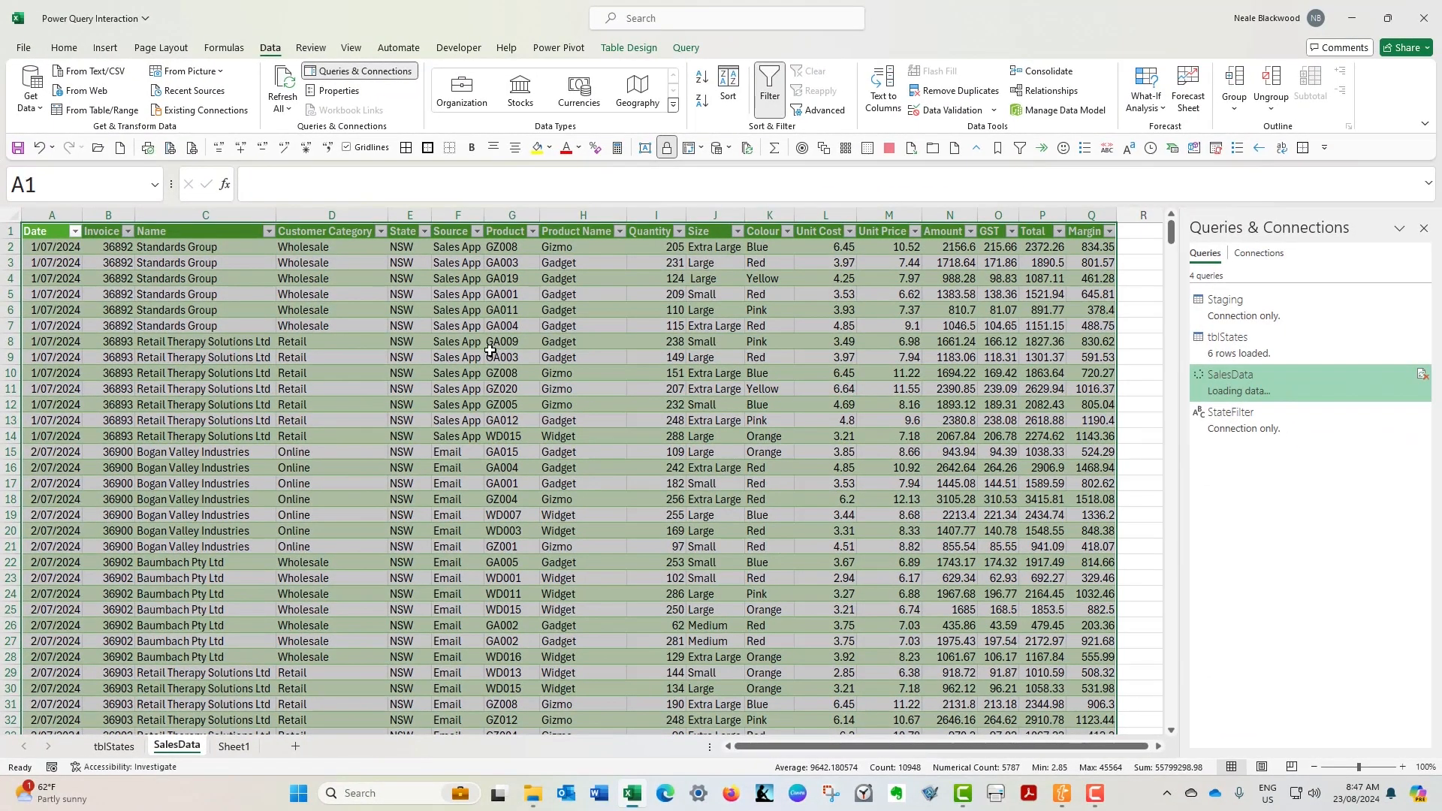
pyautogui.click(414, 311)
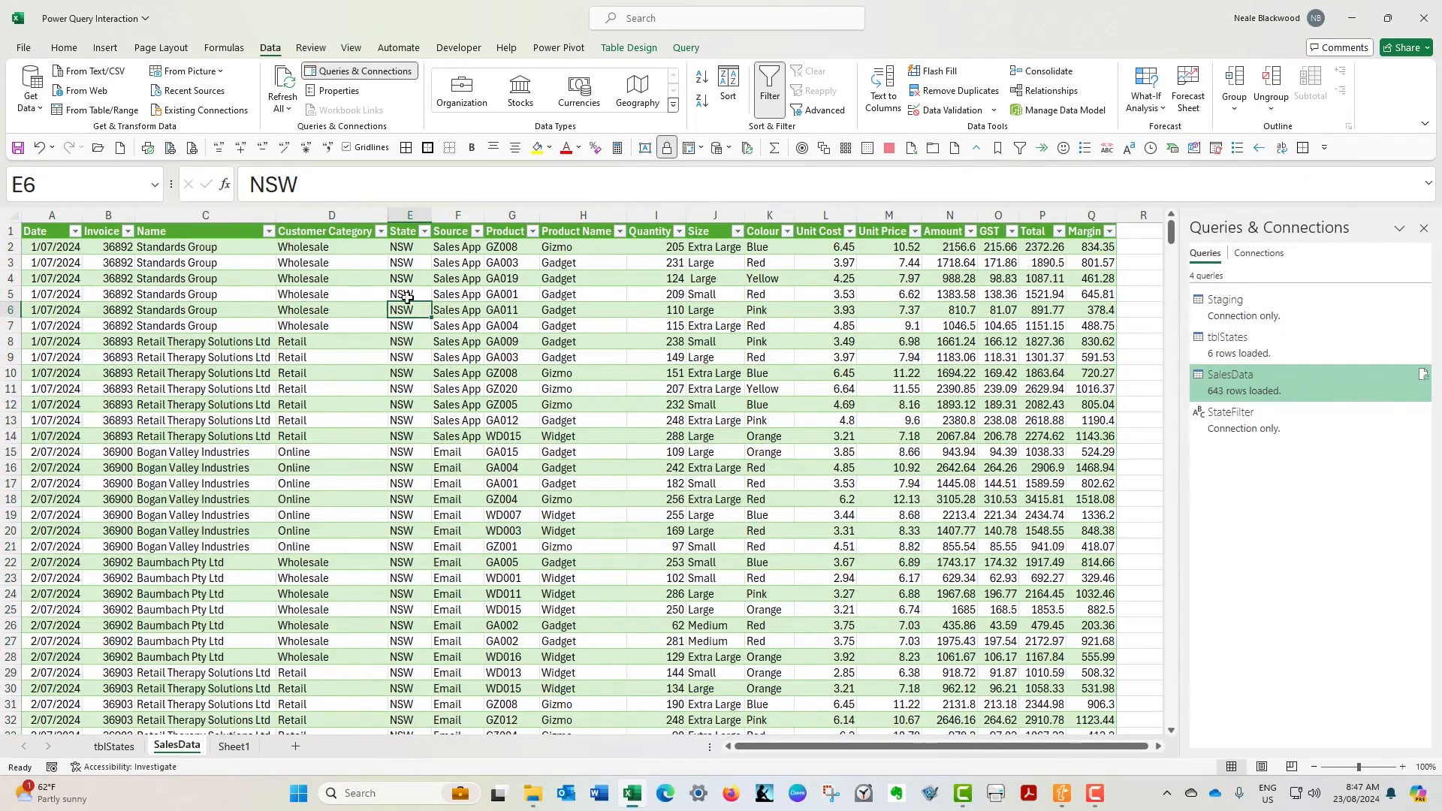
# Set the Select State cell on Sheet1 to WA and refresh only the SalesData query
pyautogui.click(242, 749)
pyautogui.click(300, 289)
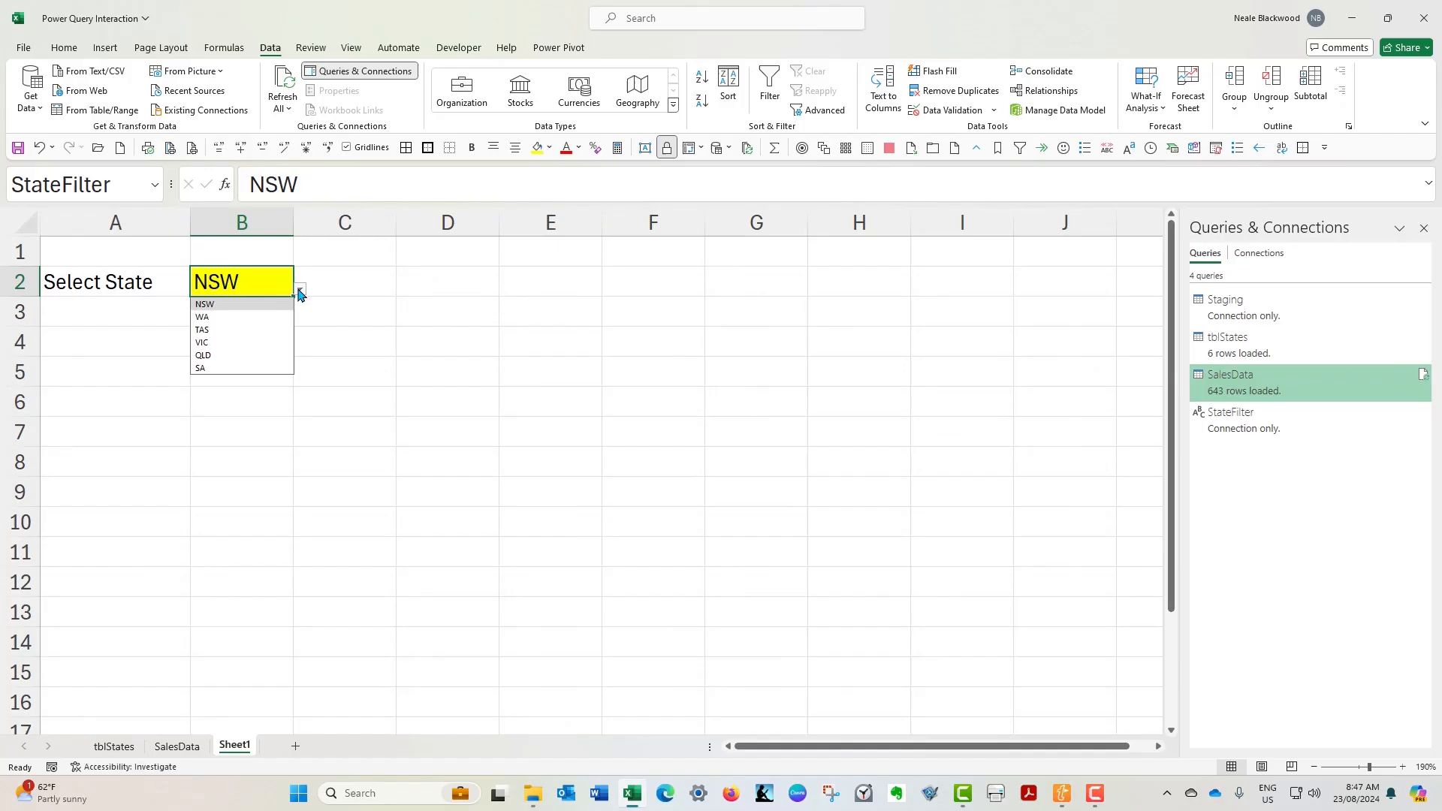
pyautogui.click(262, 317)
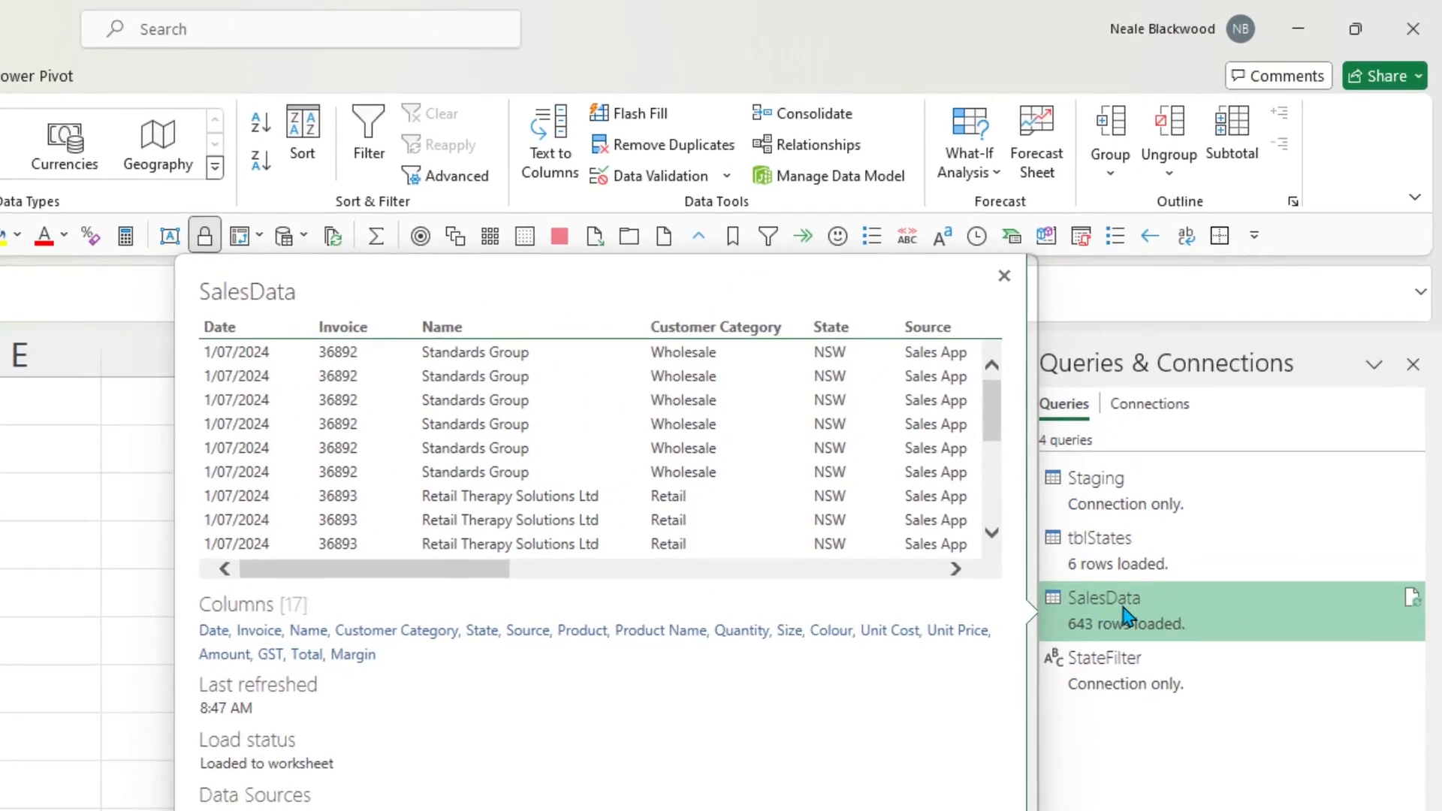
pyautogui.rightClick(1241, 387)
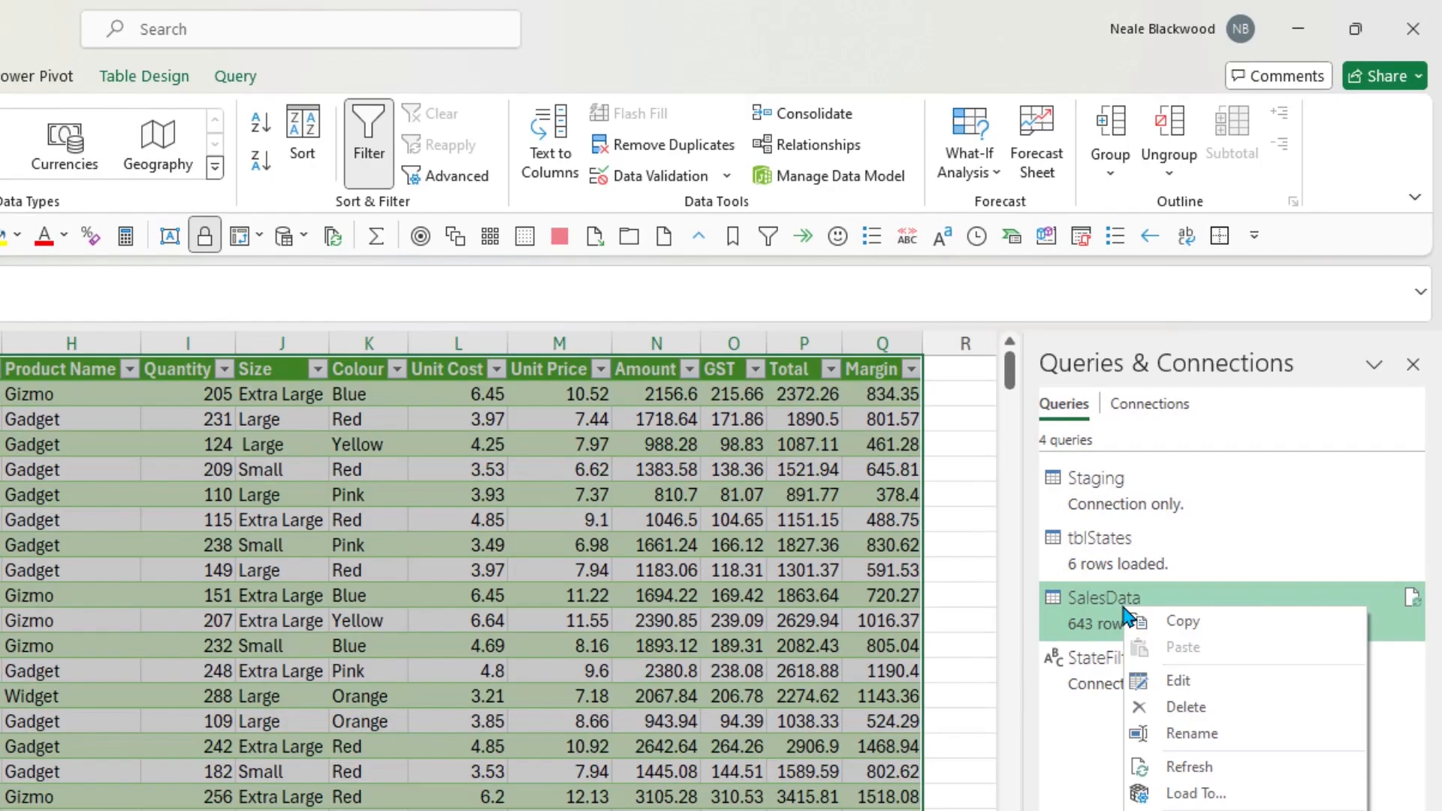
pyautogui.click(1190, 767)
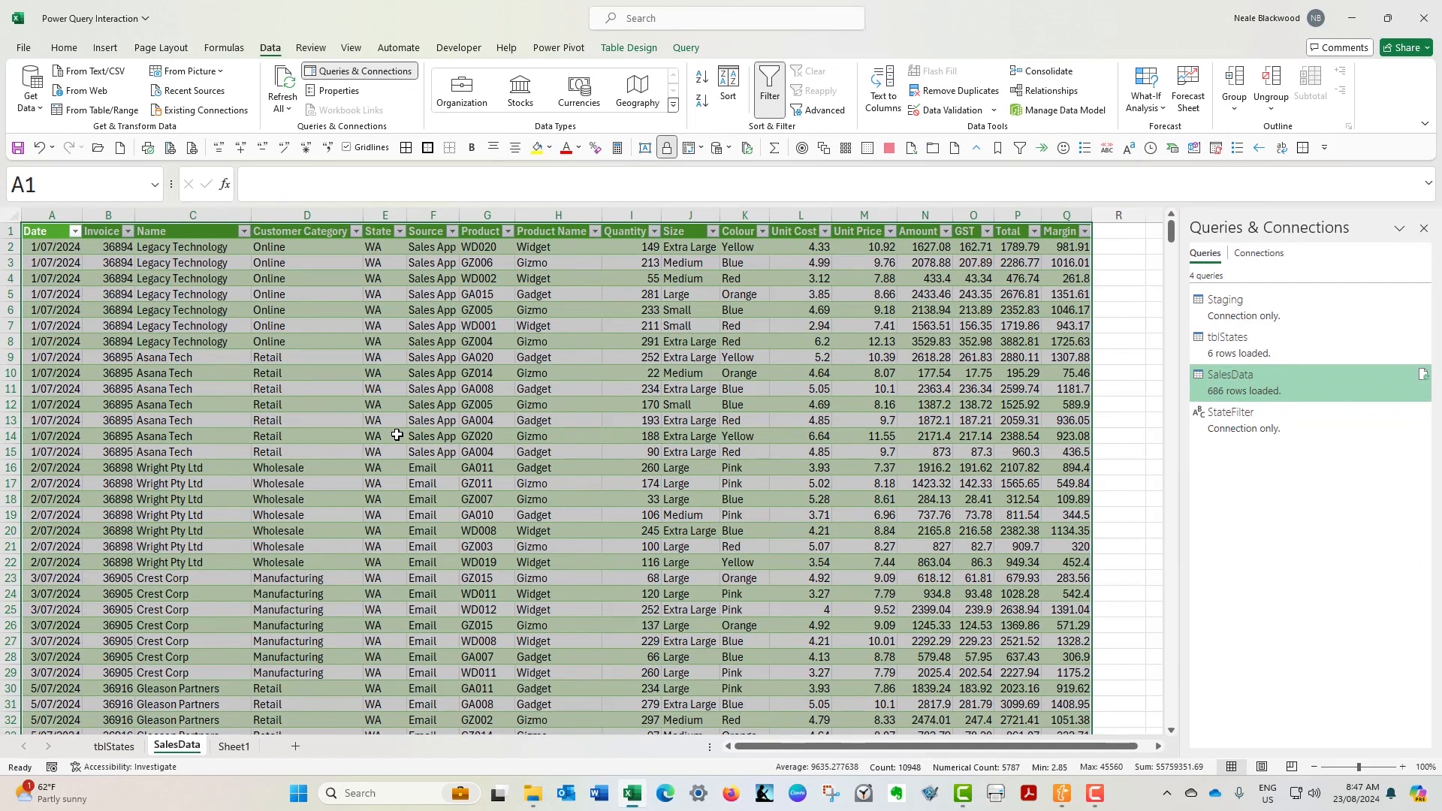
# Set the Select State cell on Sheet1 to TAS, refresh all queries, and check the SalesData and tblStates sheets
pyautogui.click(234, 746)
pyautogui.click(300, 288)
pyautogui.click(248, 330)
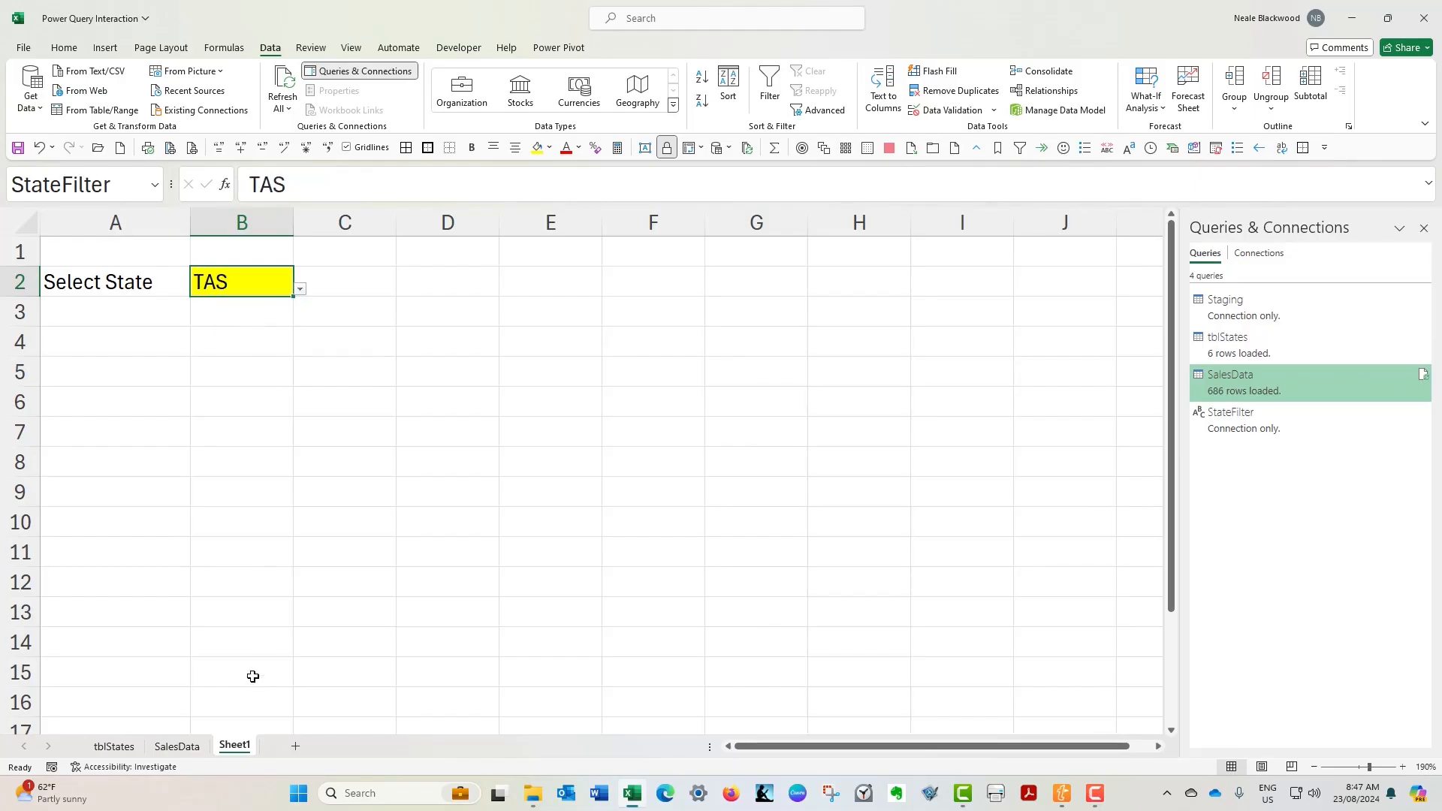
pyautogui.hotkey('ctrl', 'alt', 'F5')
pyautogui.click(179, 746)
pyautogui.click(383, 286)
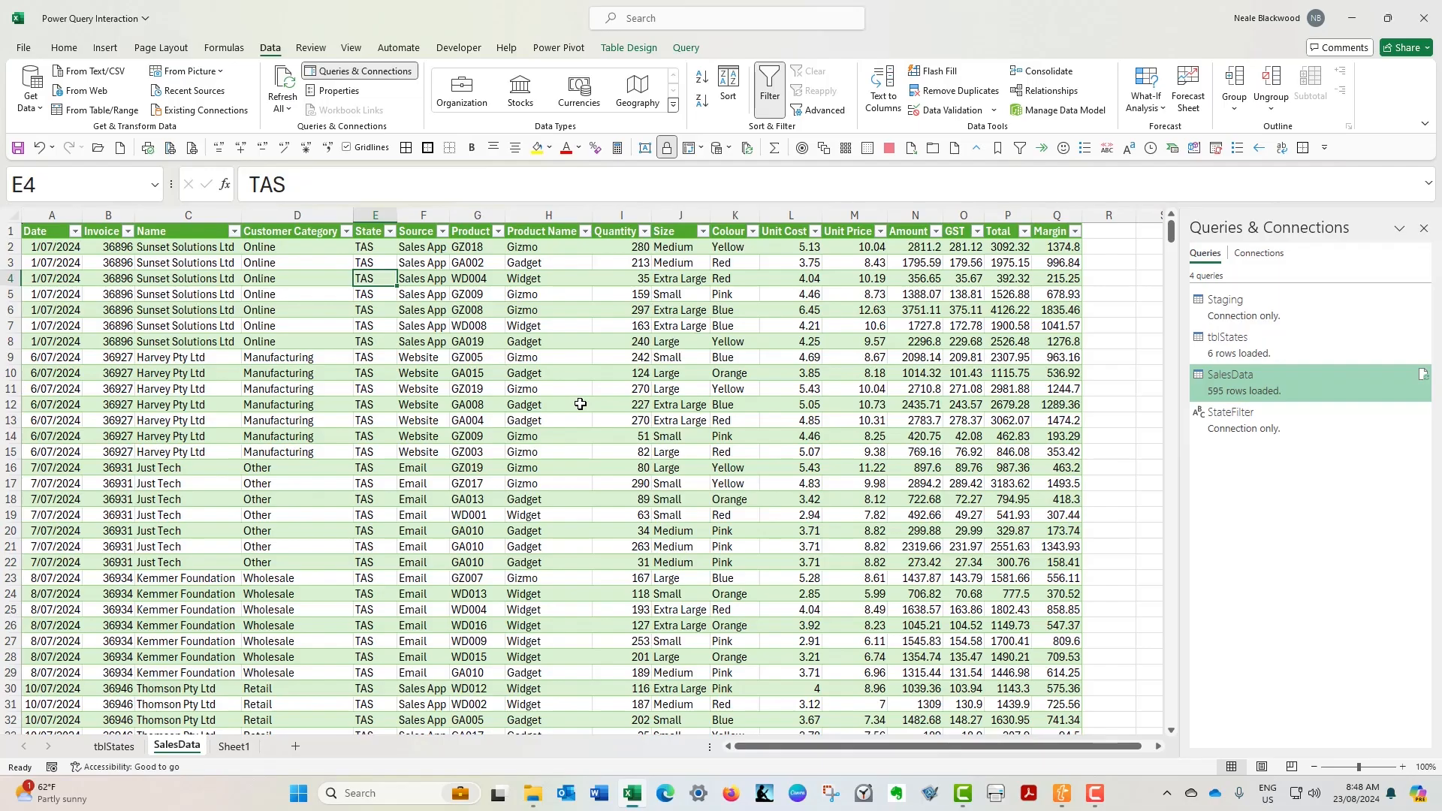
pyautogui.hotkey('ctrl', 'pageup')
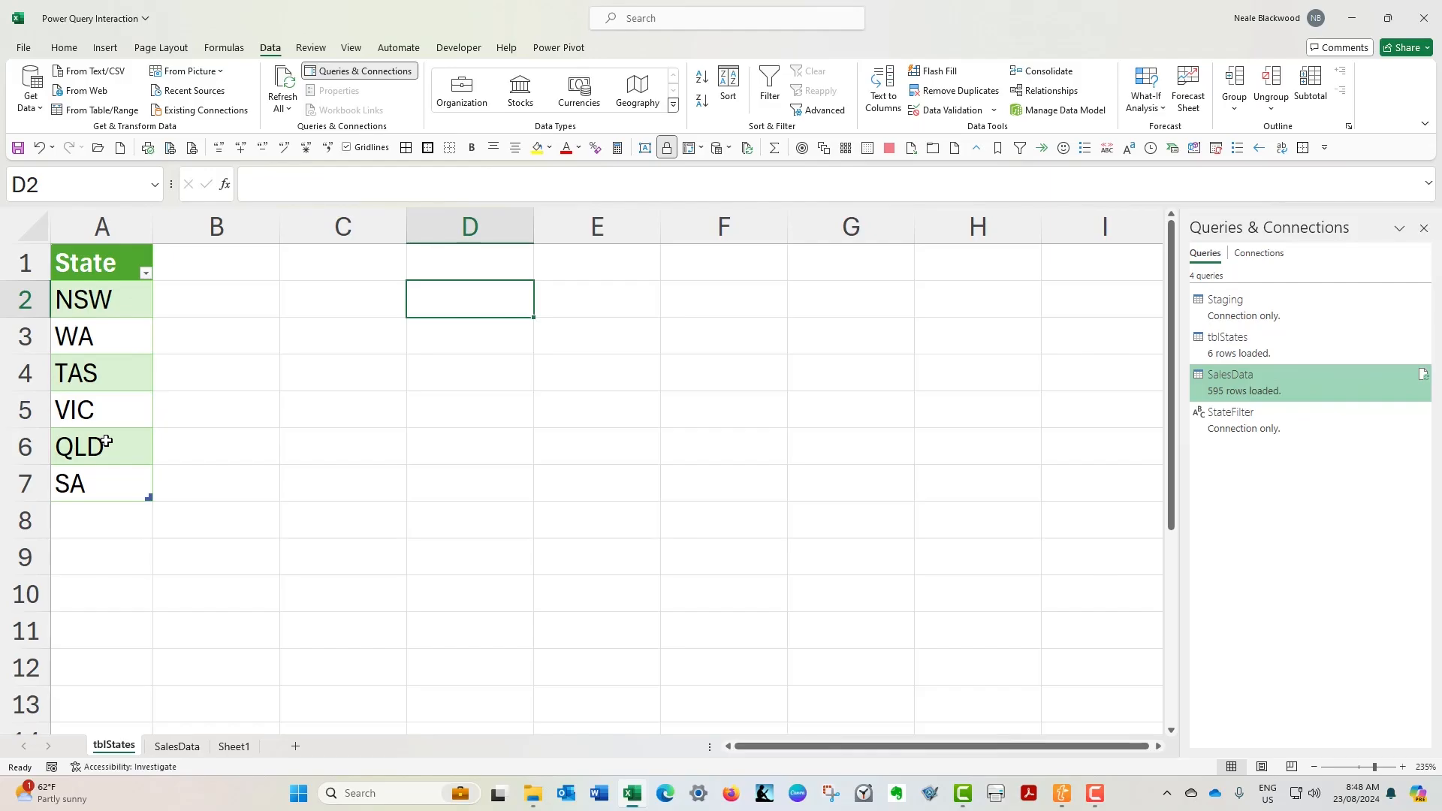
# Set the Select State cell on Sheet1 to VIC, refresh all queries, and check the State column in SalesData before returning to Sheet1
pyautogui.click(235, 747)
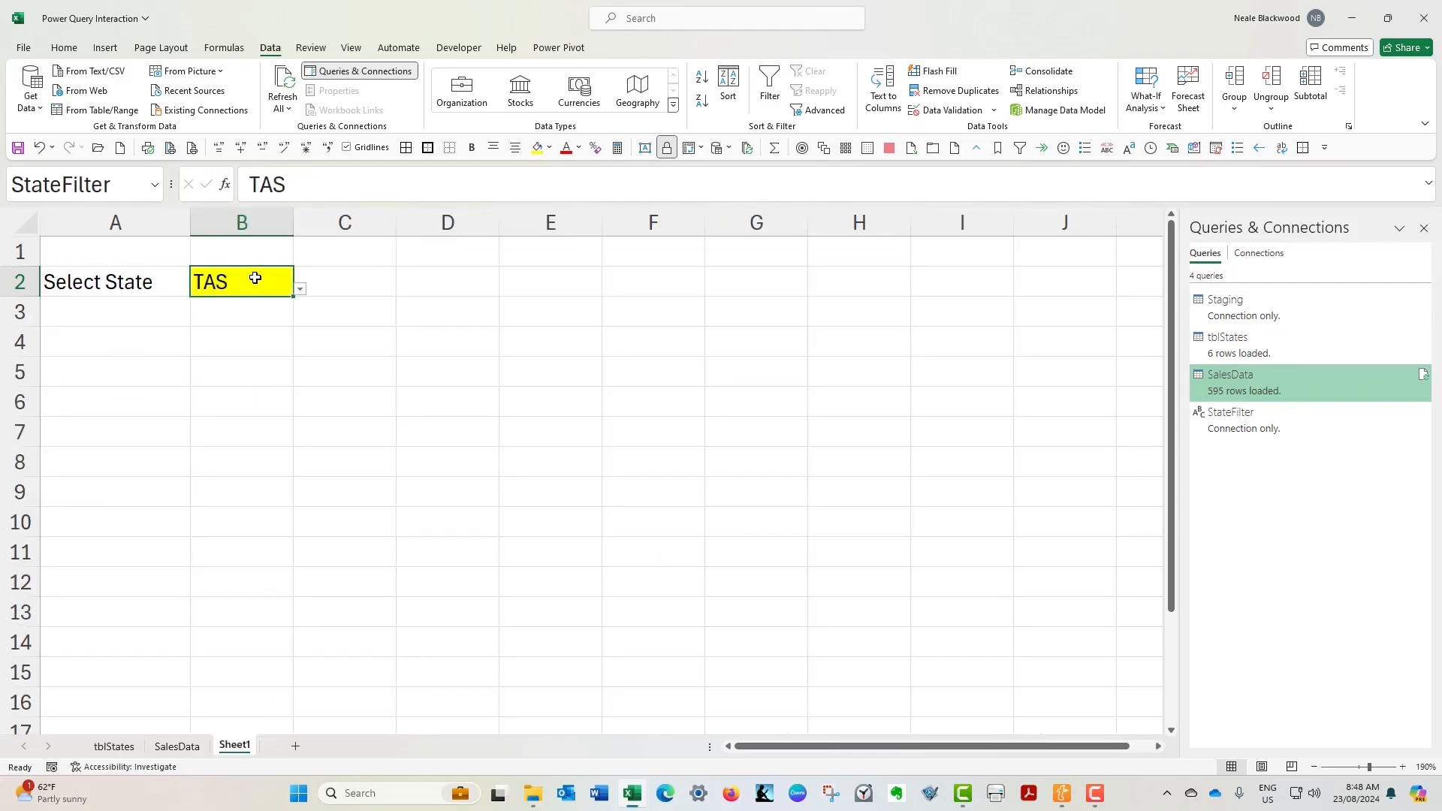
pyautogui.hotkey('ctrl', 'alt', 'F5')
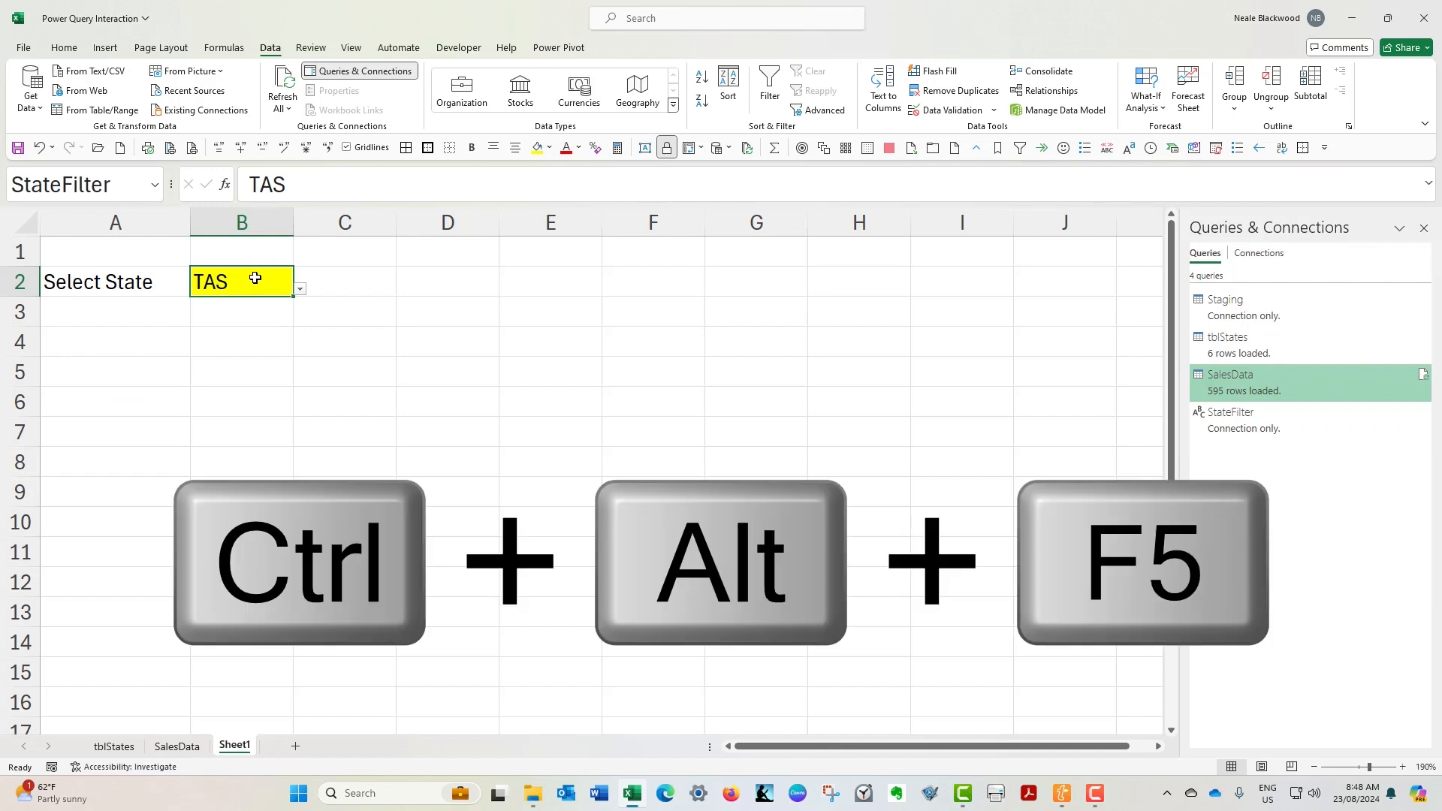
pyautogui.click(300, 289)
pyautogui.click(248, 343)
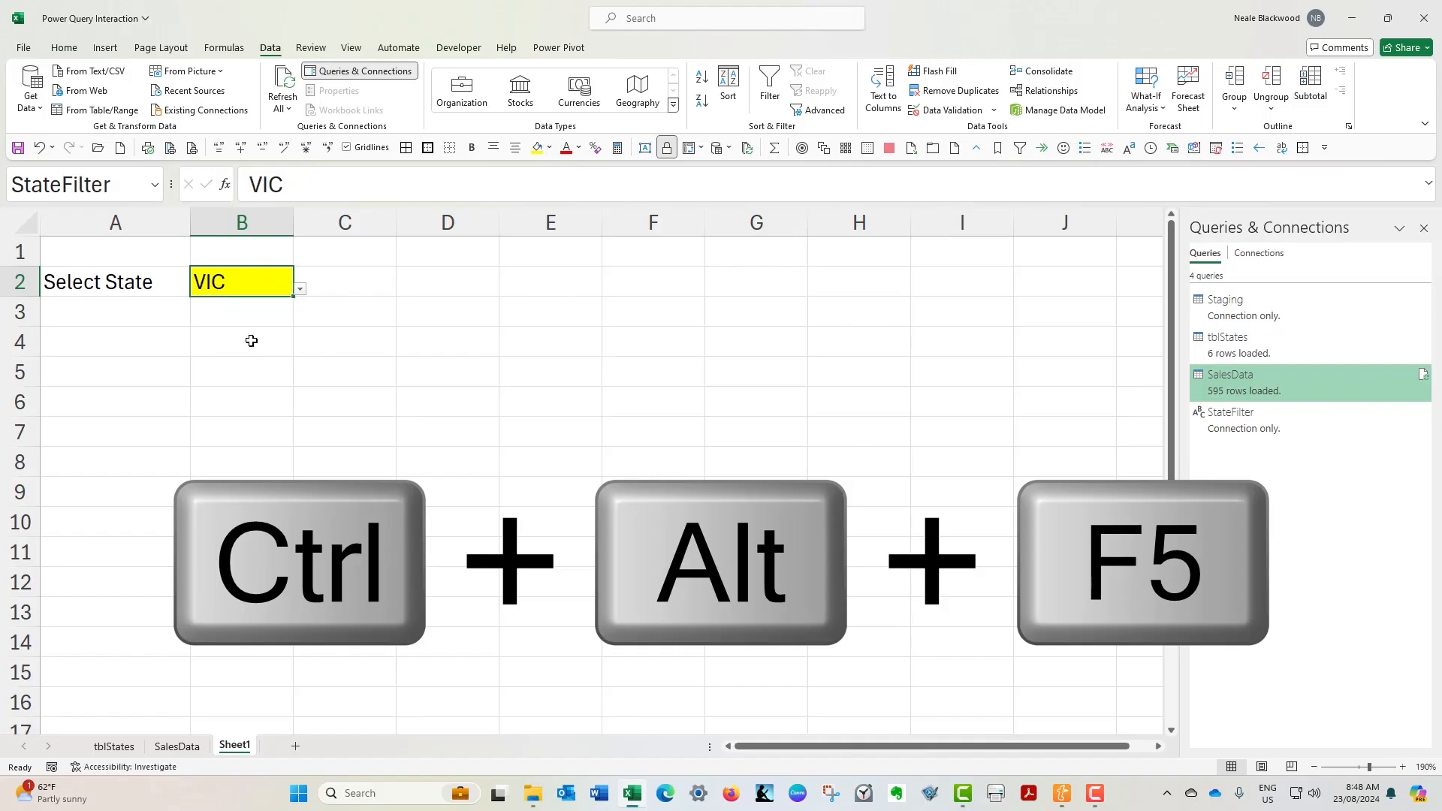
pyautogui.hotkey('ctrl', 'alt', 'F5')
pyautogui.click(173, 746)
pyautogui.click(387, 363)
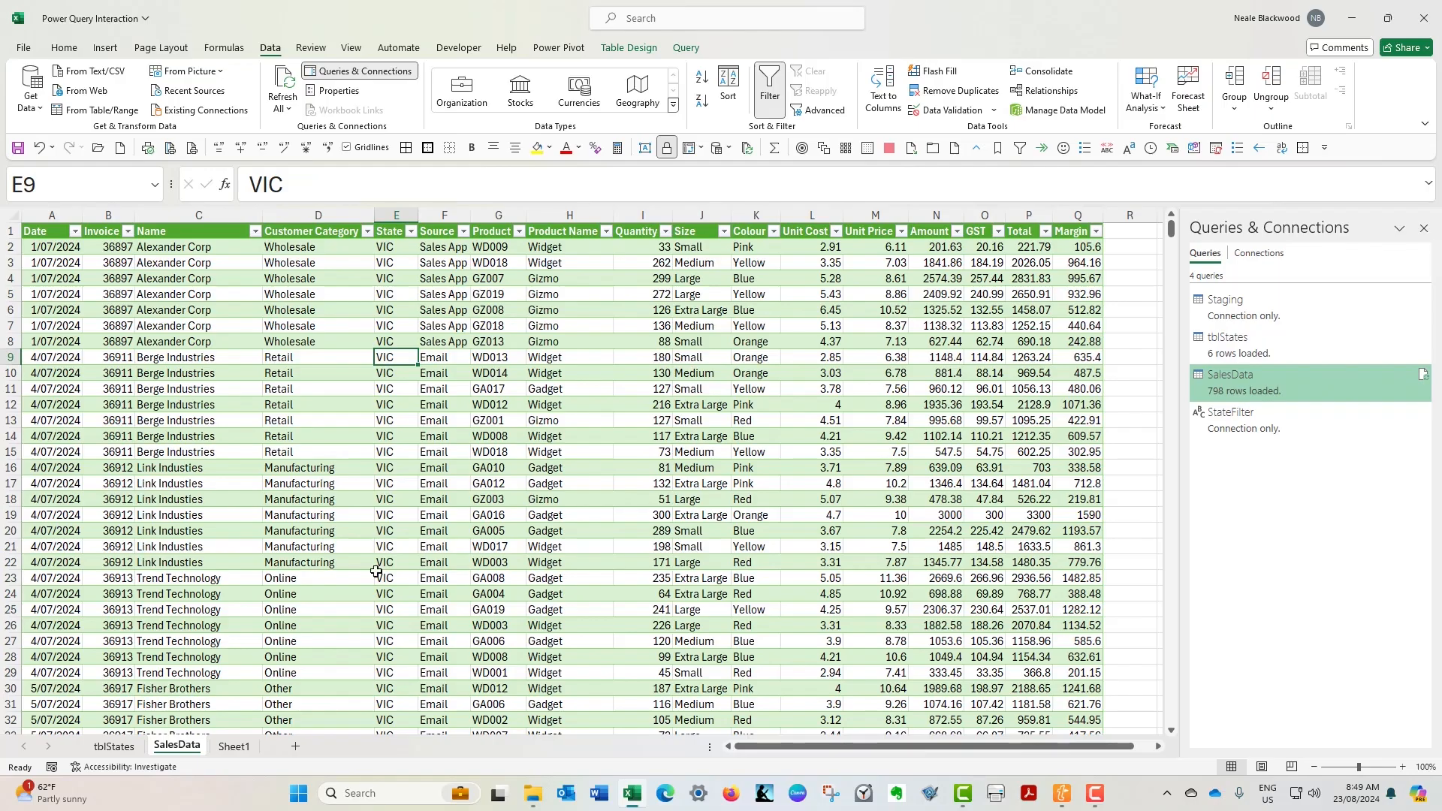
pyautogui.click(234, 746)
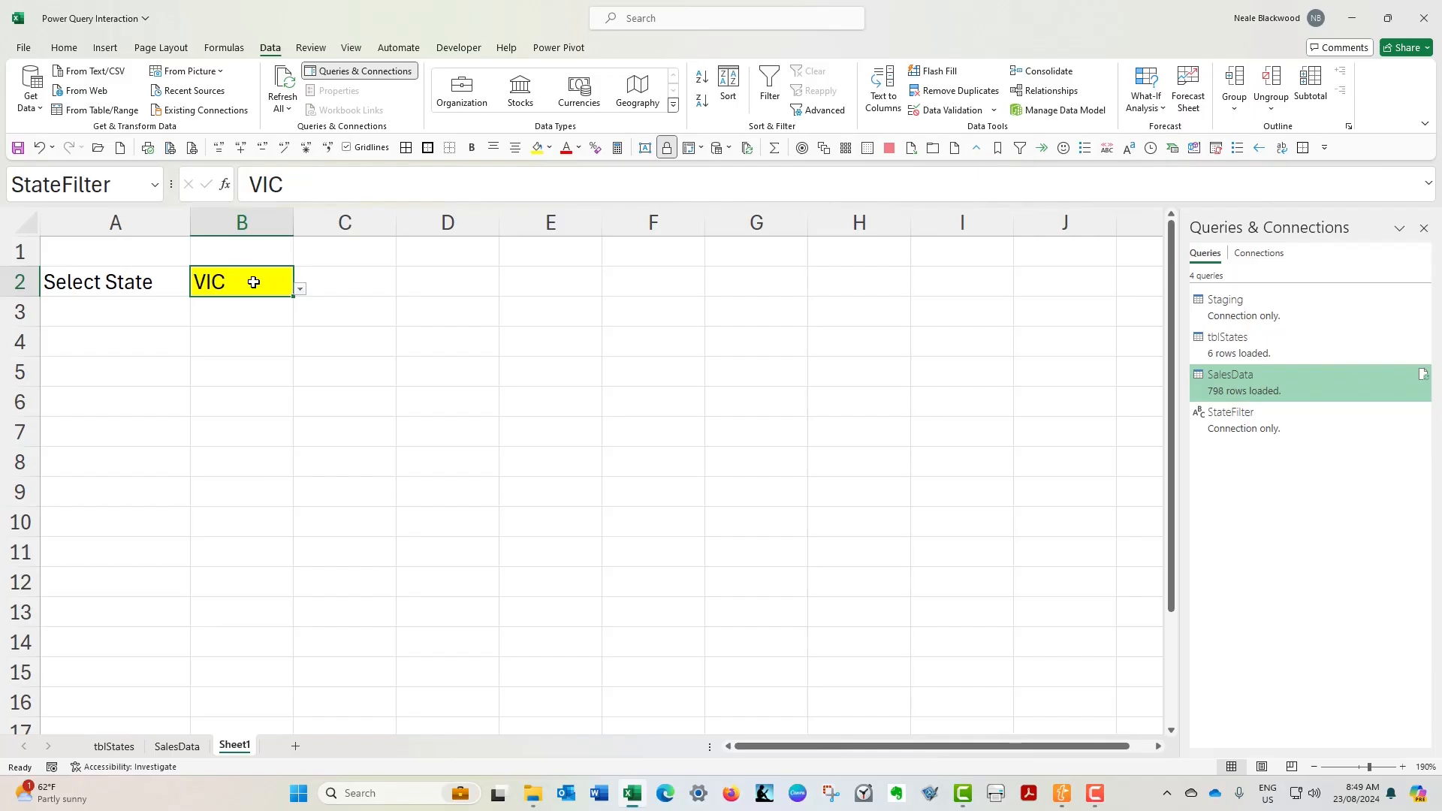